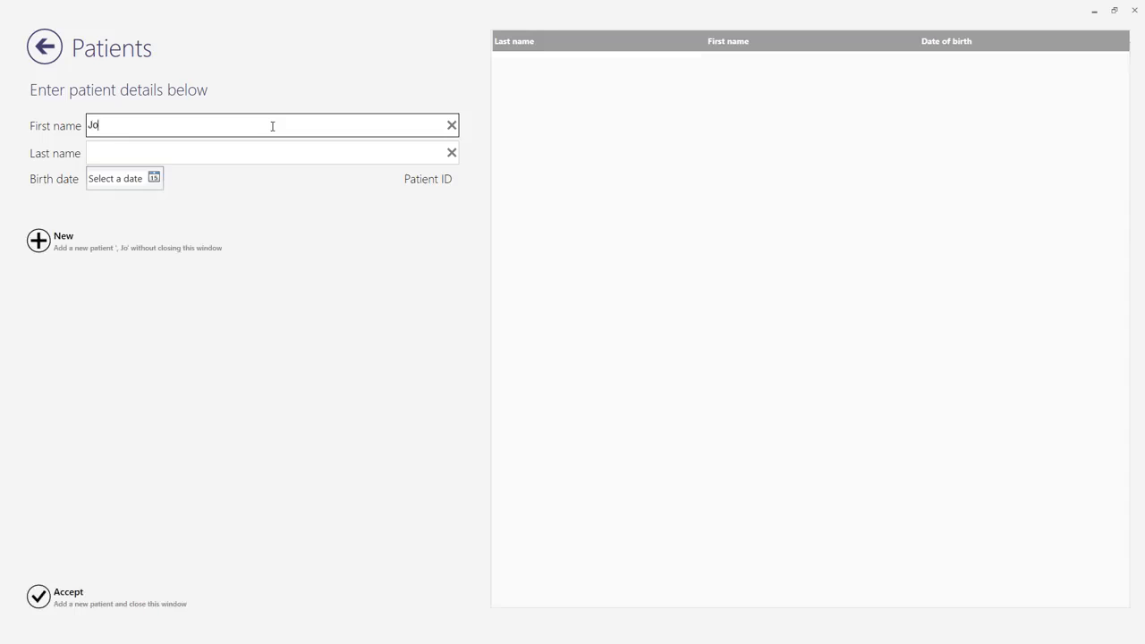
Enter the new patient's first name, last name and birth date, and accept the patient record.
{"action": "key", "text": "Tab"}
{"action": "type", "text": "Doe"}
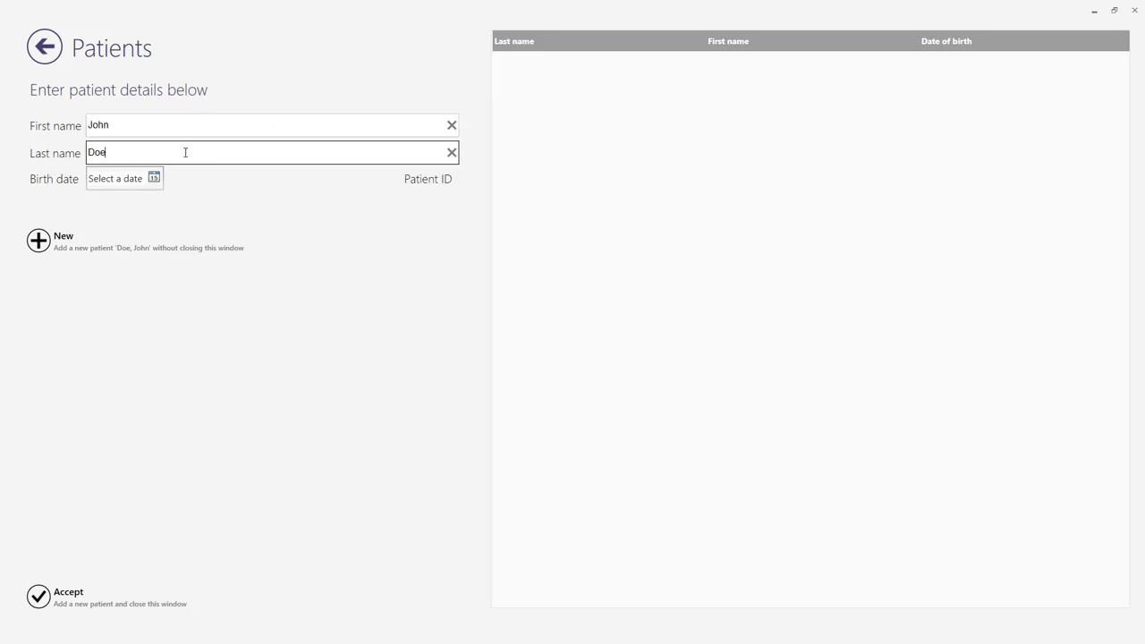
{"action": "left_click", "coordinate": [154, 178]}
{"action": "left_click", "coordinate": [123, 201]}
{"action": "left_click", "coordinate": [117, 202]}
{"action": "left_click", "coordinate": [9, 201]}
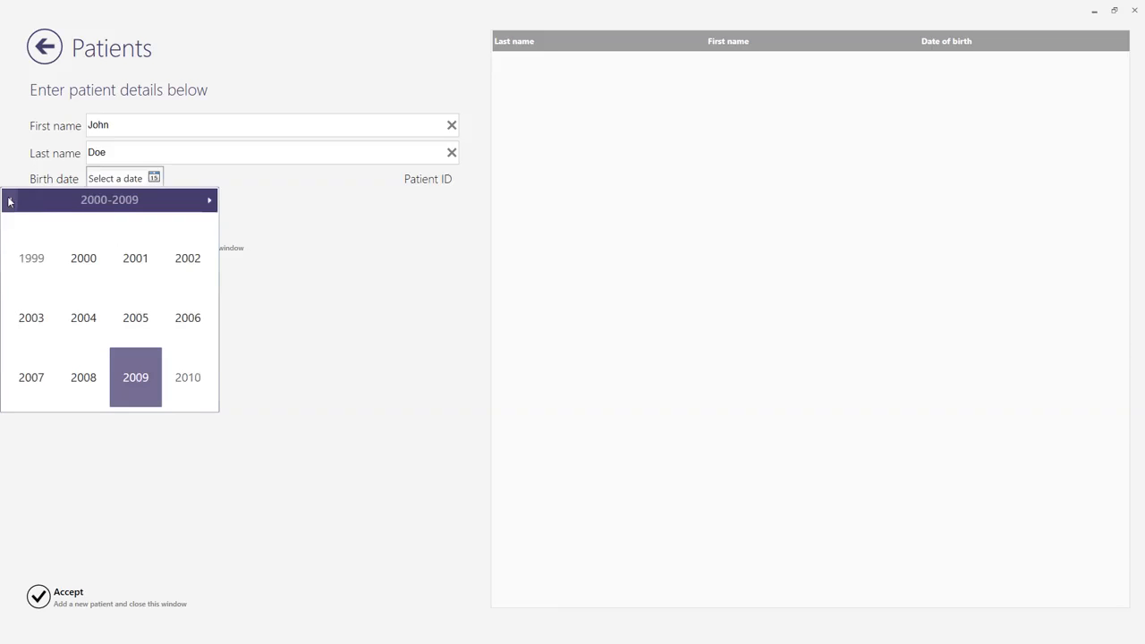
{"action": "left_click", "coordinate": [83, 258]}
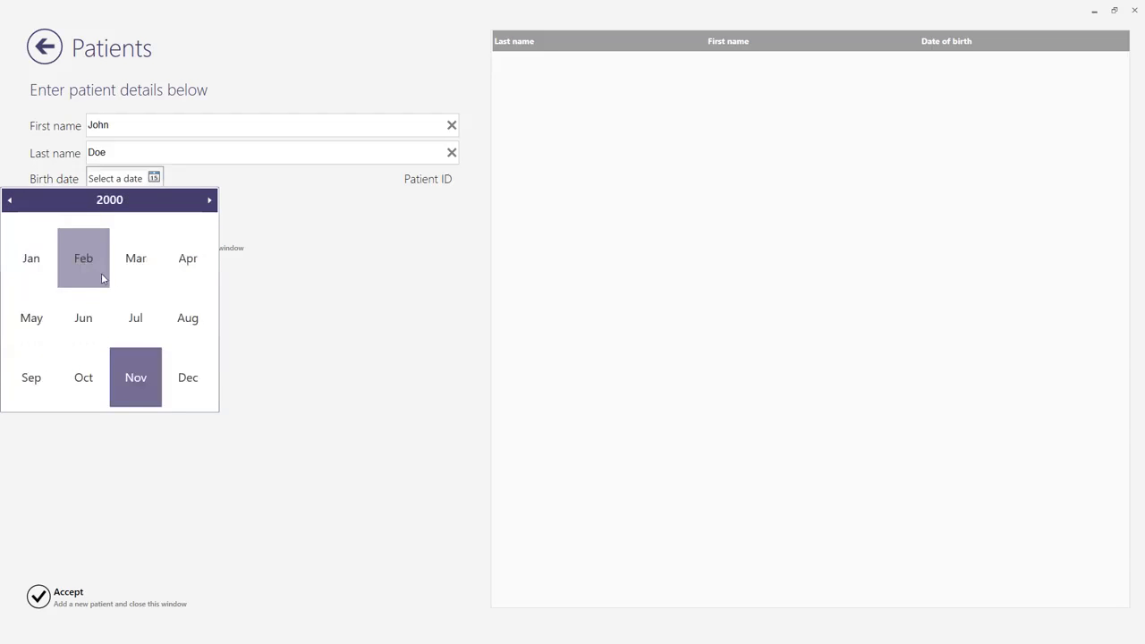
{"action": "left_click", "coordinate": [137, 317]}
{"action": "left_click", "coordinate": [82, 333]}
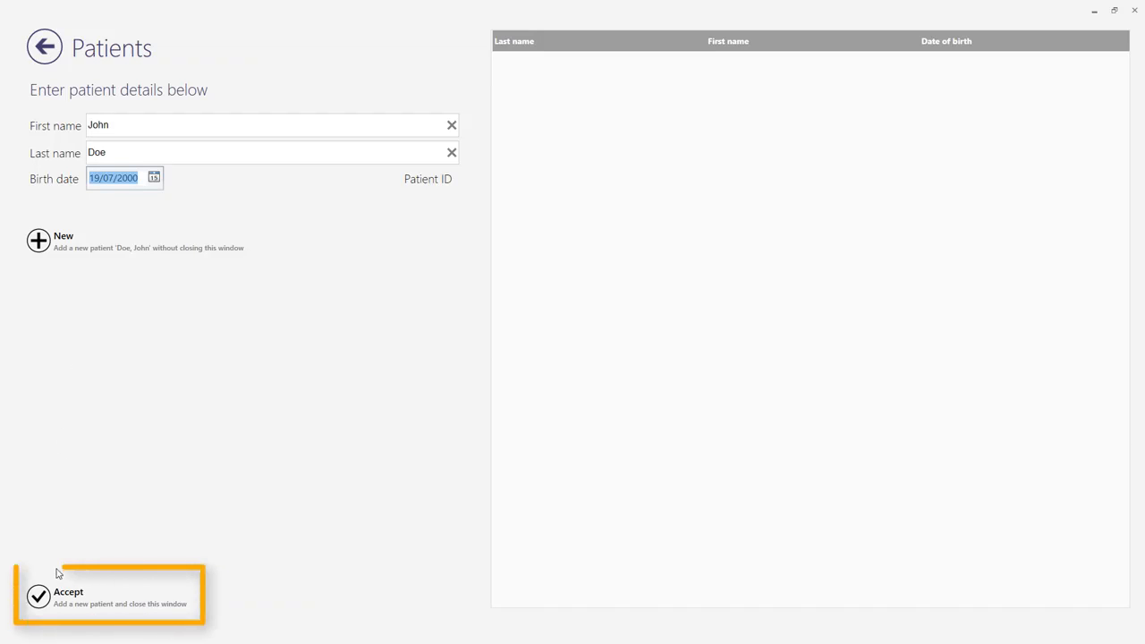
{"action": "left_click", "coordinate": [51, 597]}
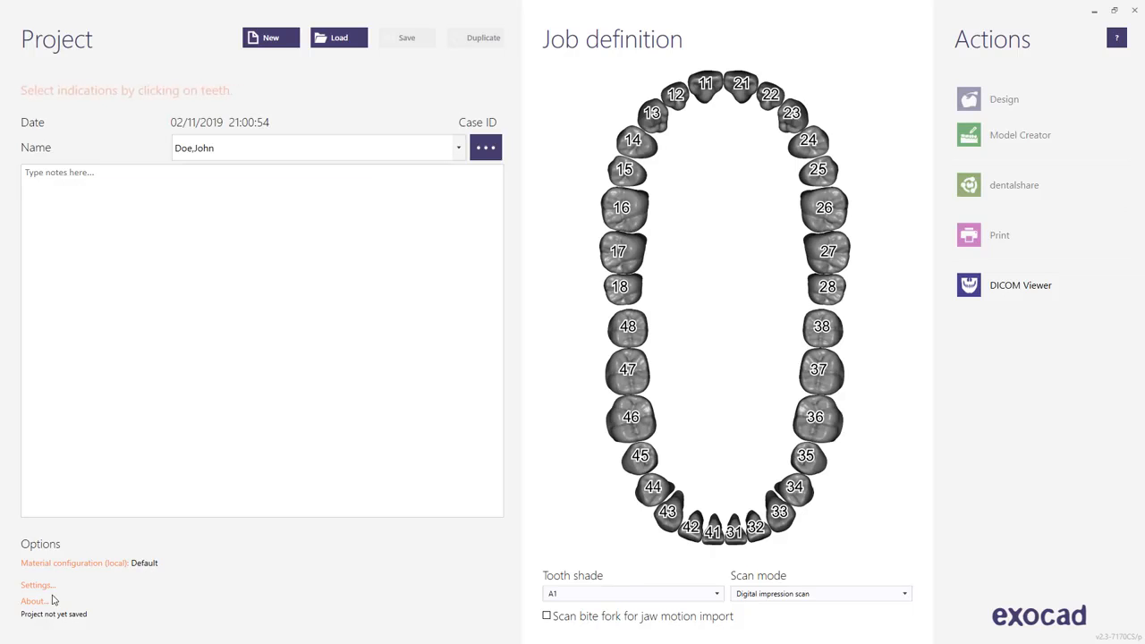
Define tooth 16 as an anatomic crown in Lithium Disilicate and confirm tooth 46 as a healthy antagonist.
{"action": "left_click", "coordinate": [624, 215]}
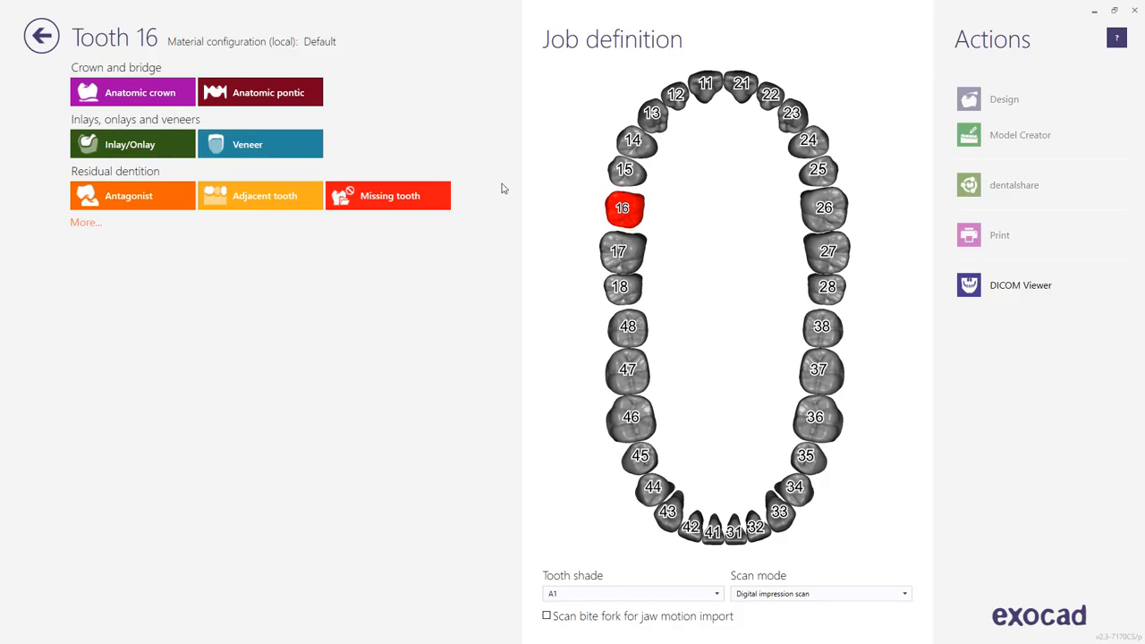
{"action": "left_click", "coordinate": [163, 102]}
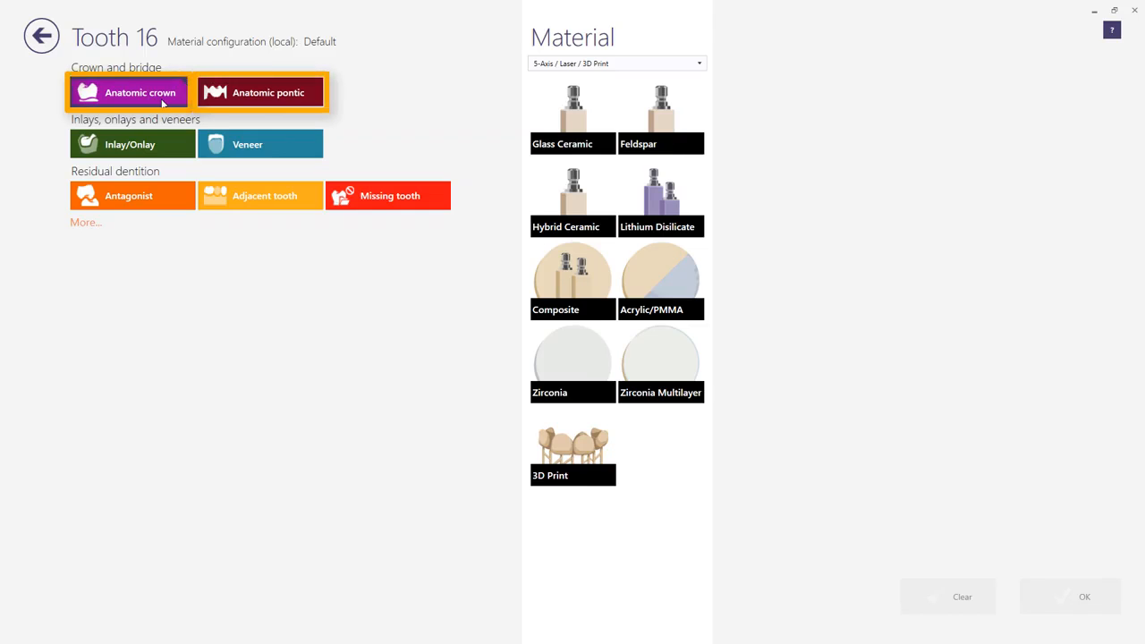
{"action": "left_click", "coordinate": [163, 104]}
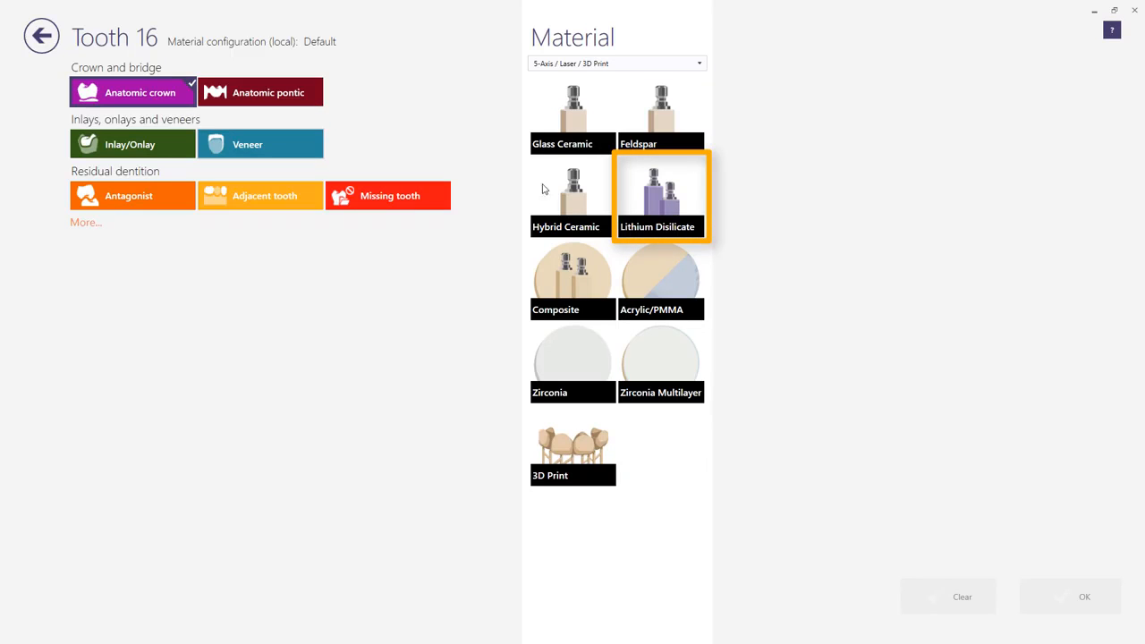
{"action": "left_click", "coordinate": [652, 197]}
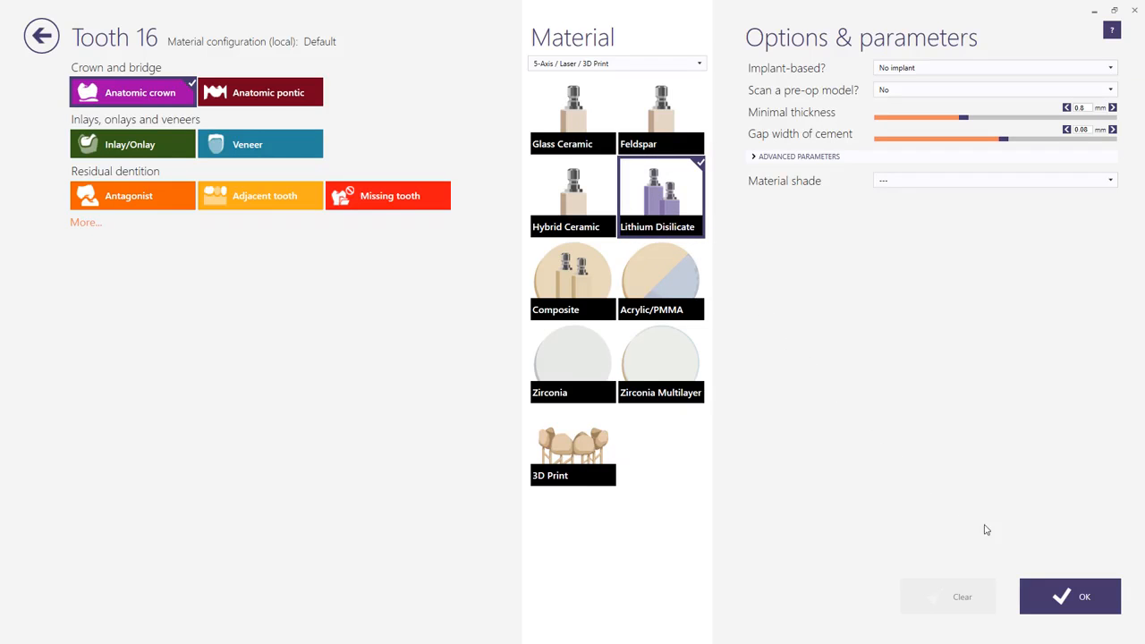
{"action": "left_click", "coordinate": [1062, 594]}
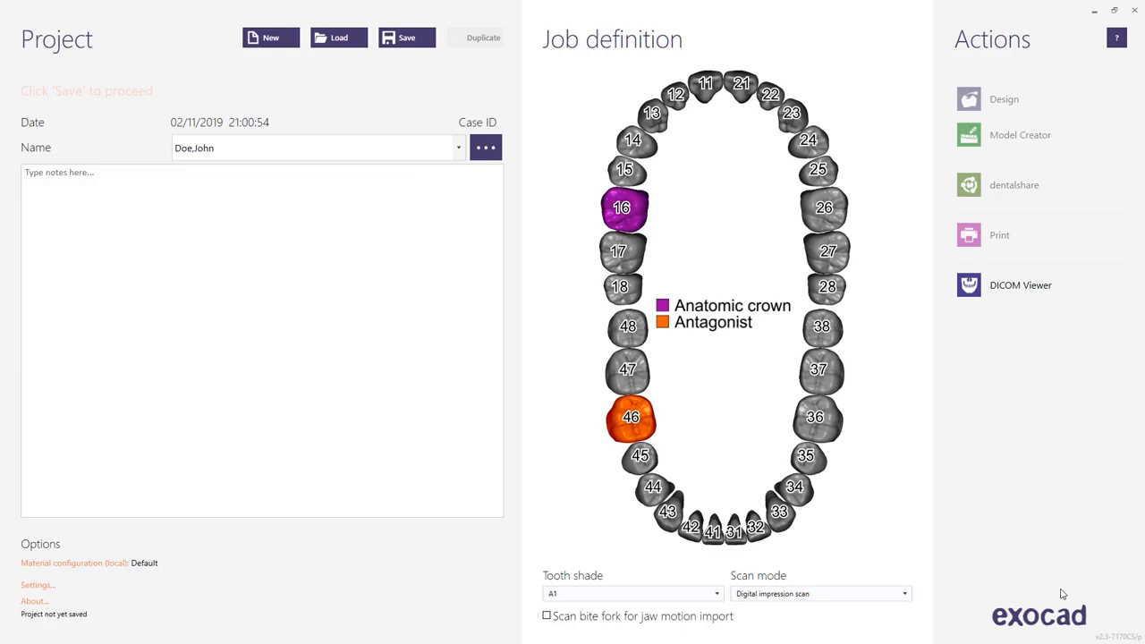
{"action": "left_click", "coordinate": [651, 429]}
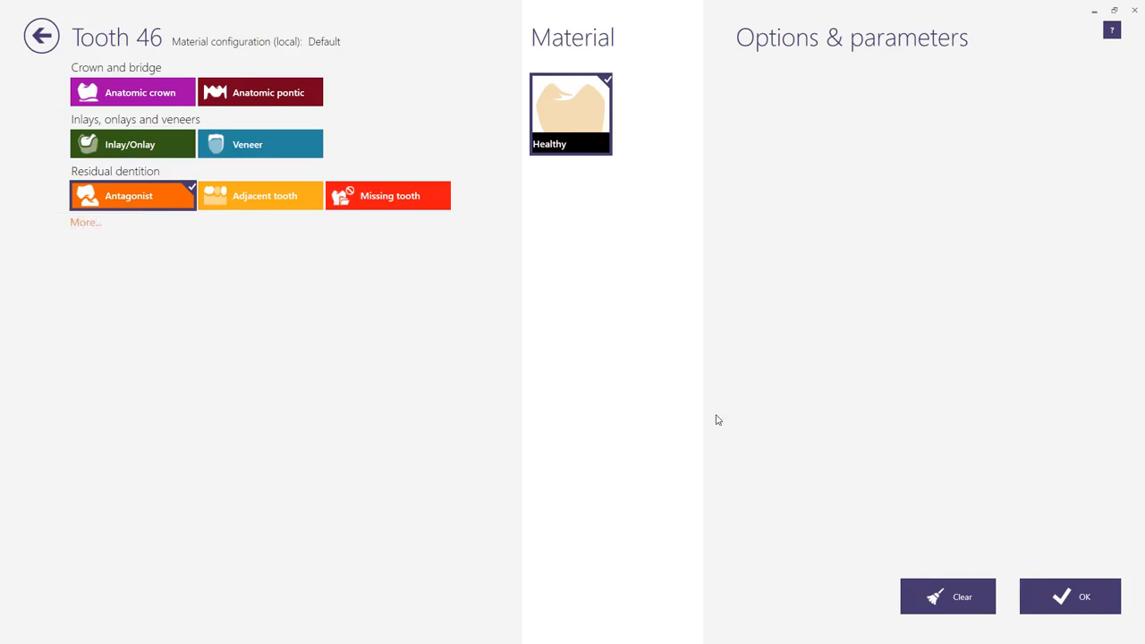
{"action": "left_click", "coordinate": [1057, 584]}
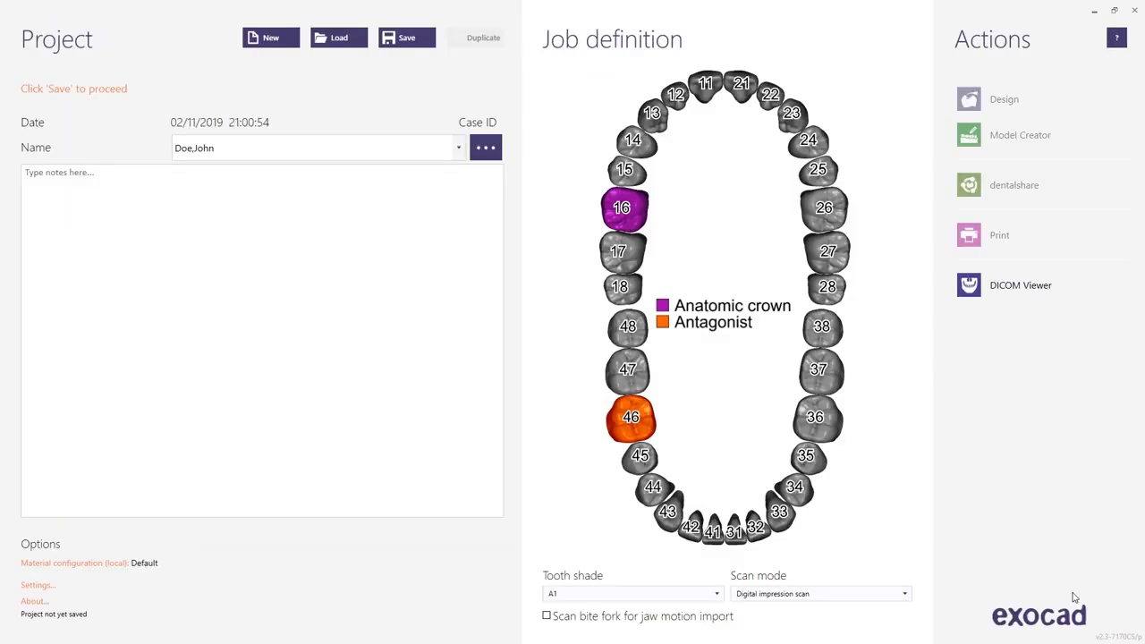
Set the tooth shade to A2 and save the project.
{"action": "left_click", "coordinate": [718, 593]}
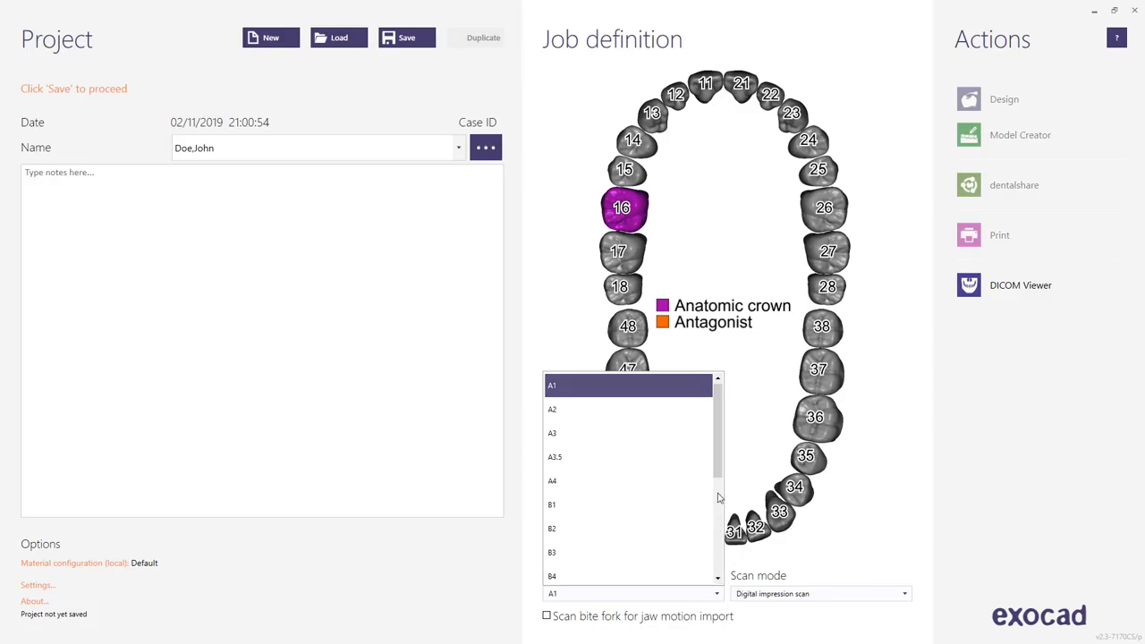
{"action": "left_click", "coordinate": [671, 417]}
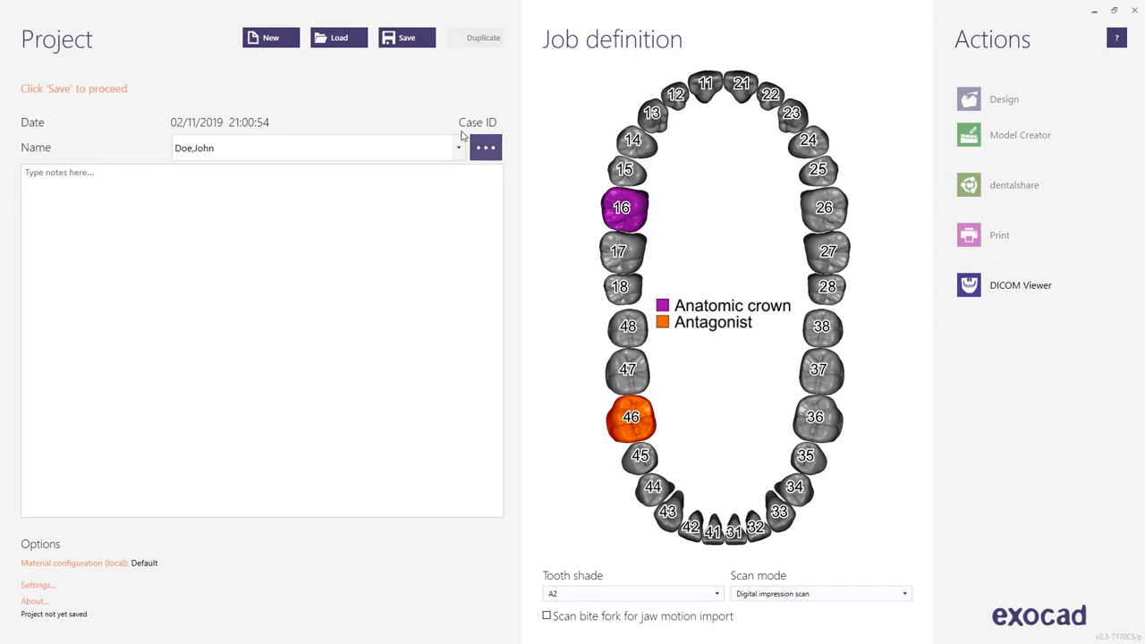
{"action": "left_click", "coordinate": [390, 38]}
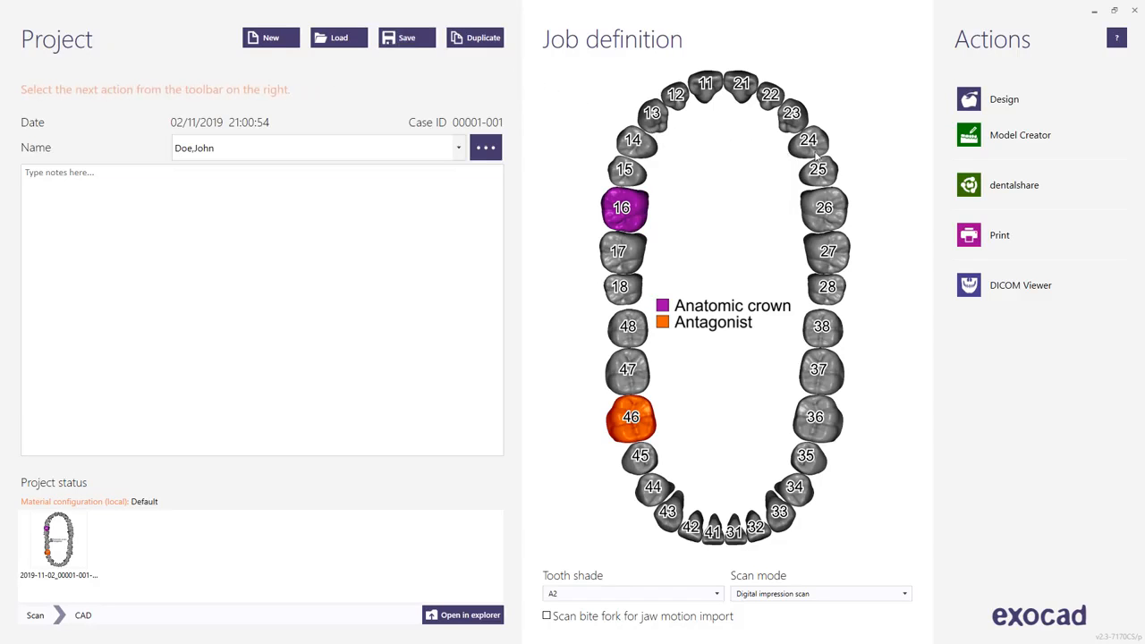
View the dentalshare recipients offered for the Model production service and close the upload window without sending.
{"action": "left_click", "coordinate": [969, 185]}
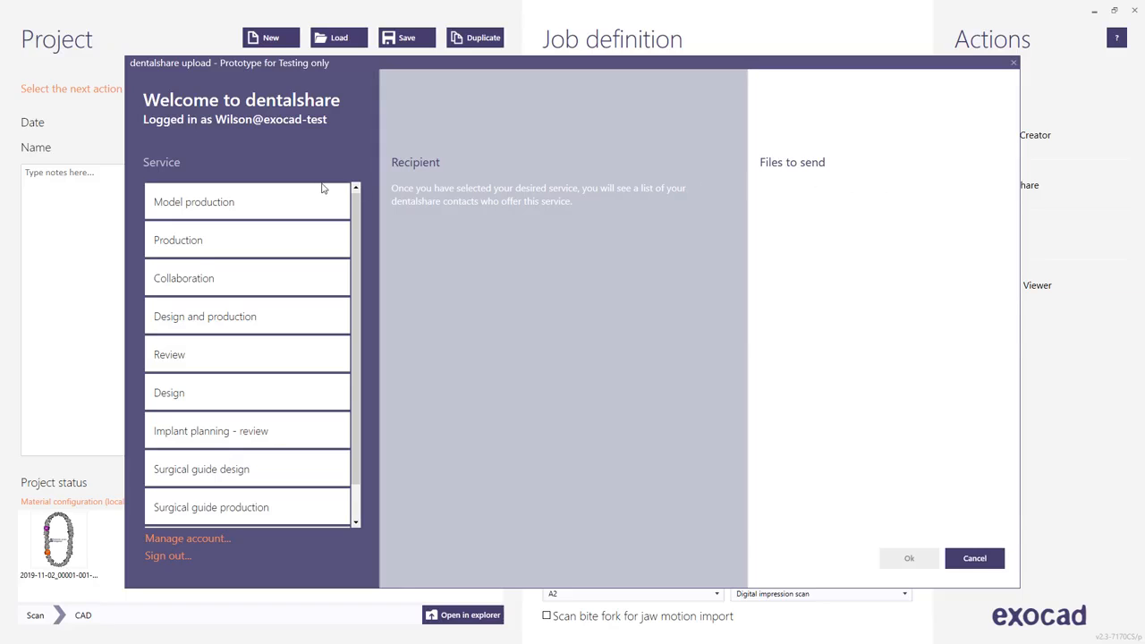
{"action": "left_click", "coordinate": [283, 191]}
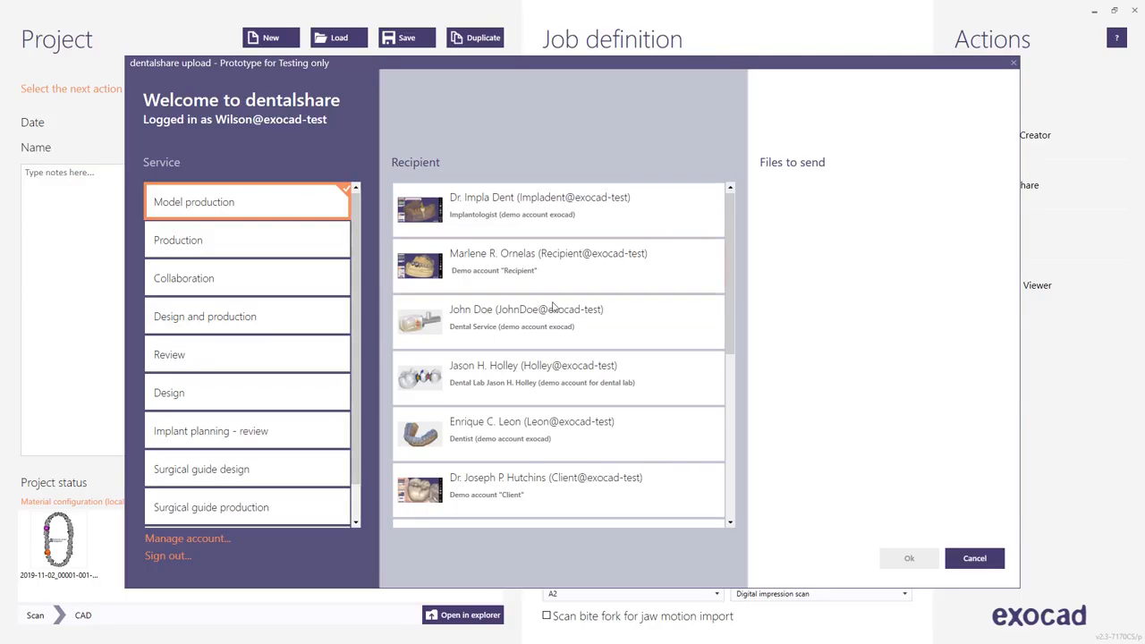
{"action": "left_click", "coordinate": [968, 559]}
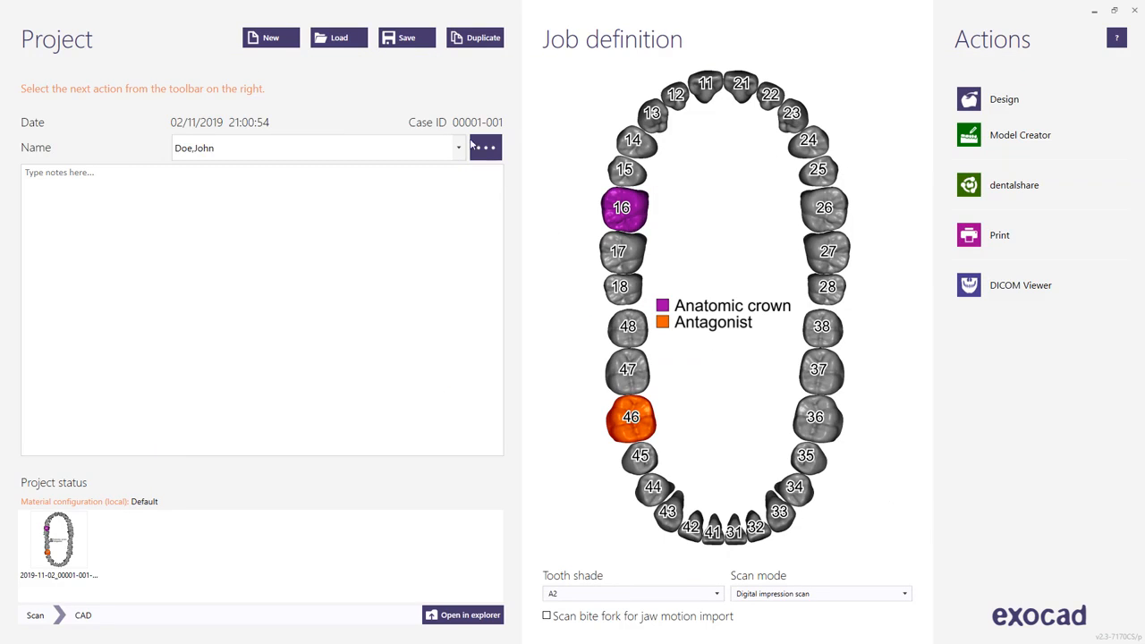
Load the existing "Lower crown, Sample" project.
{"action": "left_click", "coordinate": [343, 45]}
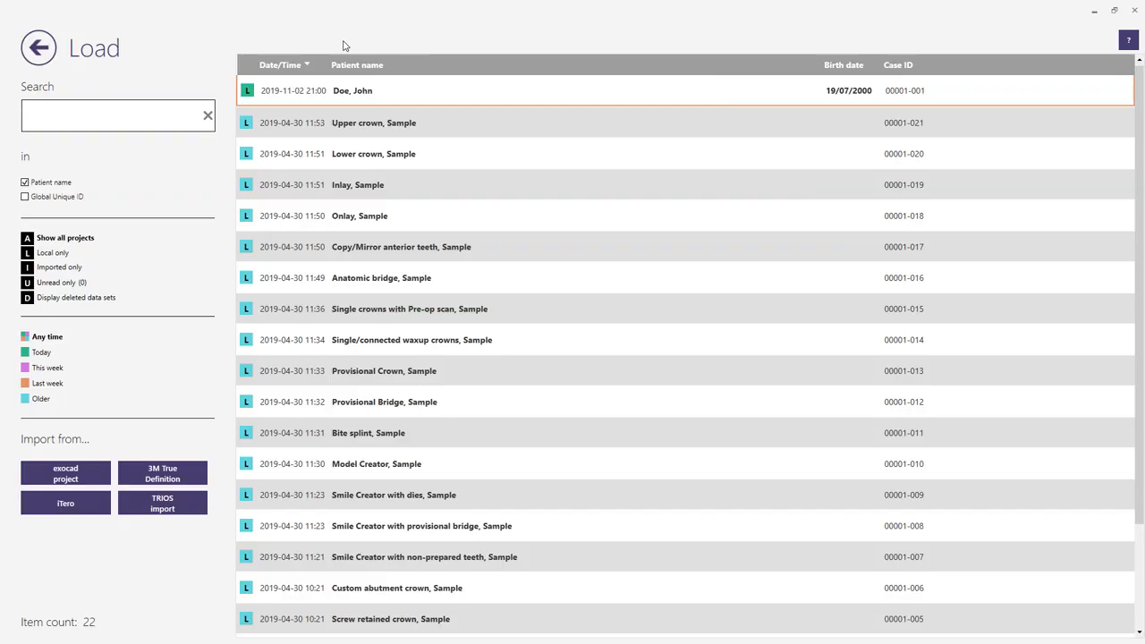
{"action": "left_click", "coordinate": [348, 154]}
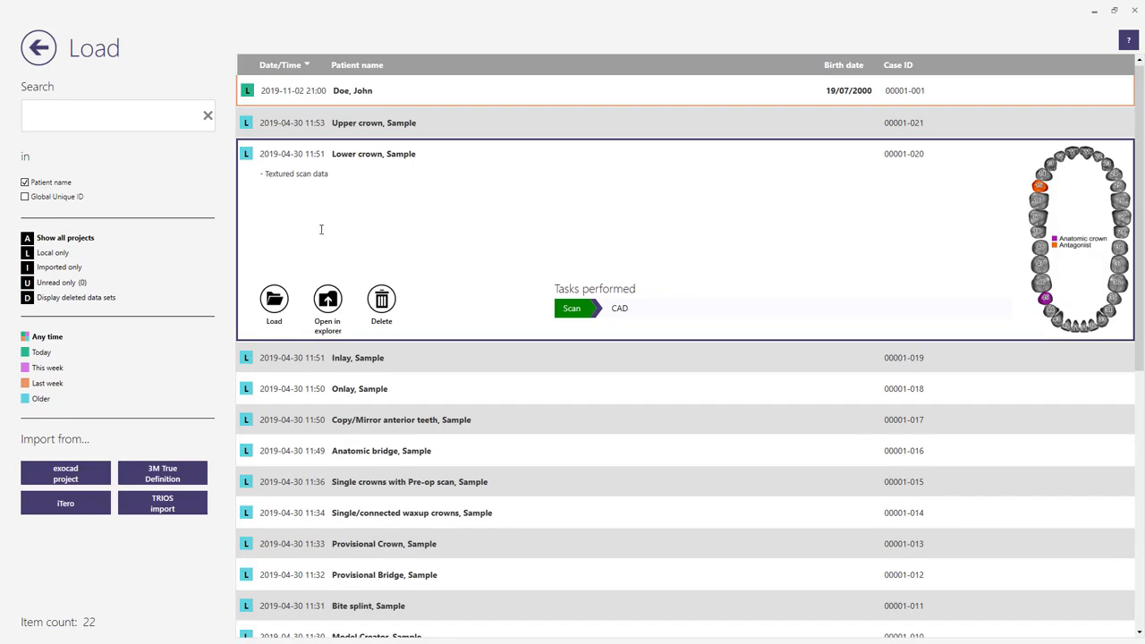
{"action": "left_click", "coordinate": [274, 300]}
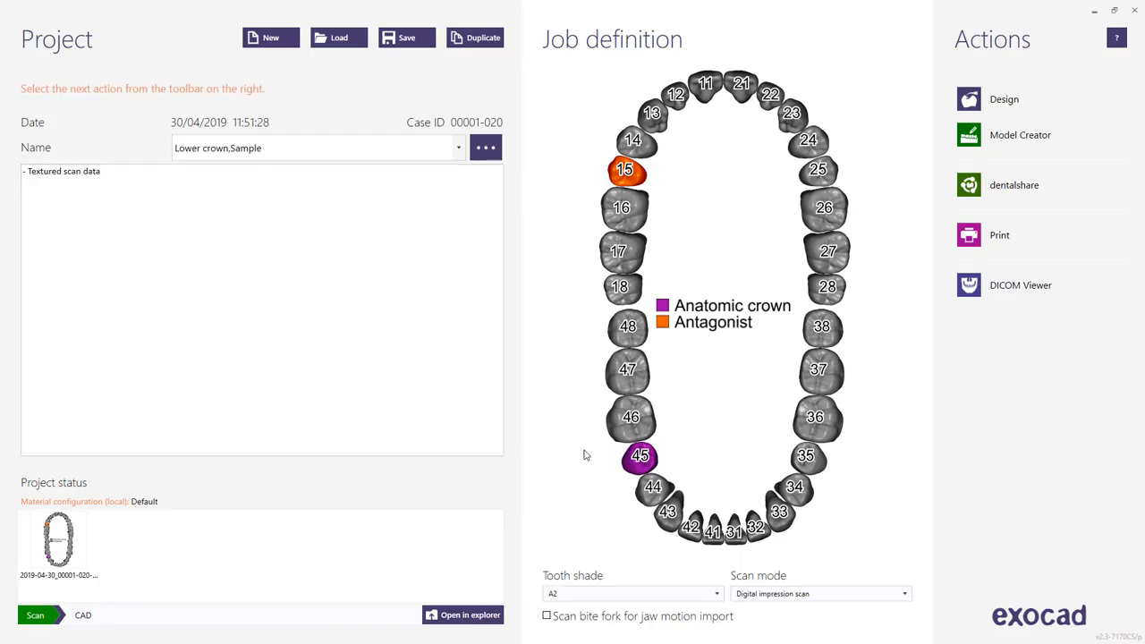
Review the crown type, material and parameters of tooth 45, and start the design of the loaded case.
{"action": "left_click", "coordinate": [642, 463]}
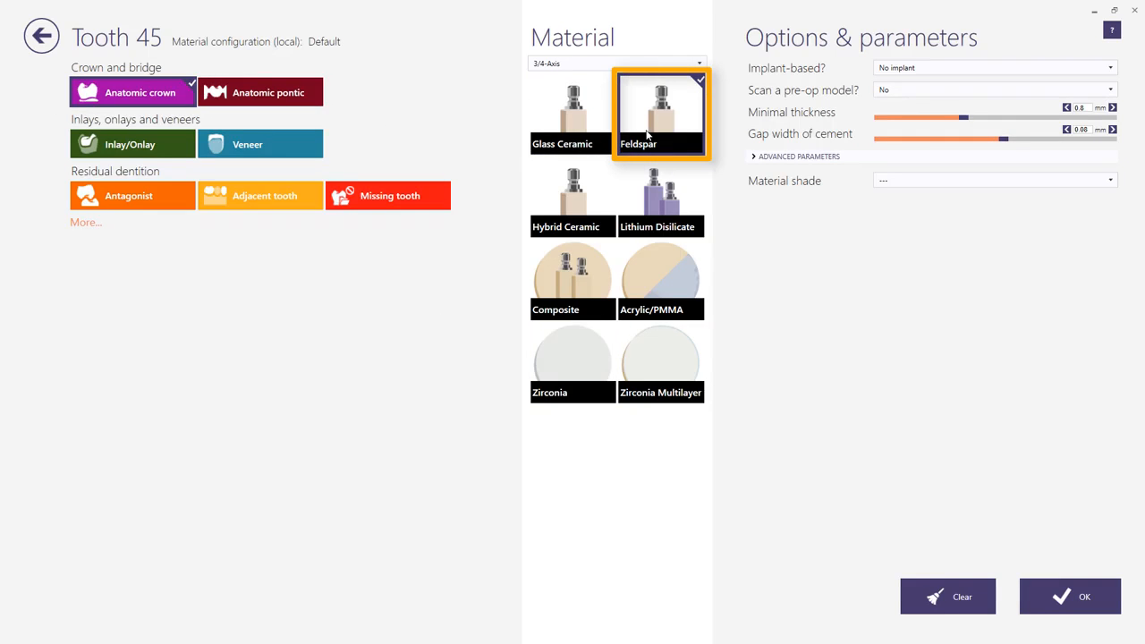
{"action": "left_click", "coordinate": [1053, 595]}
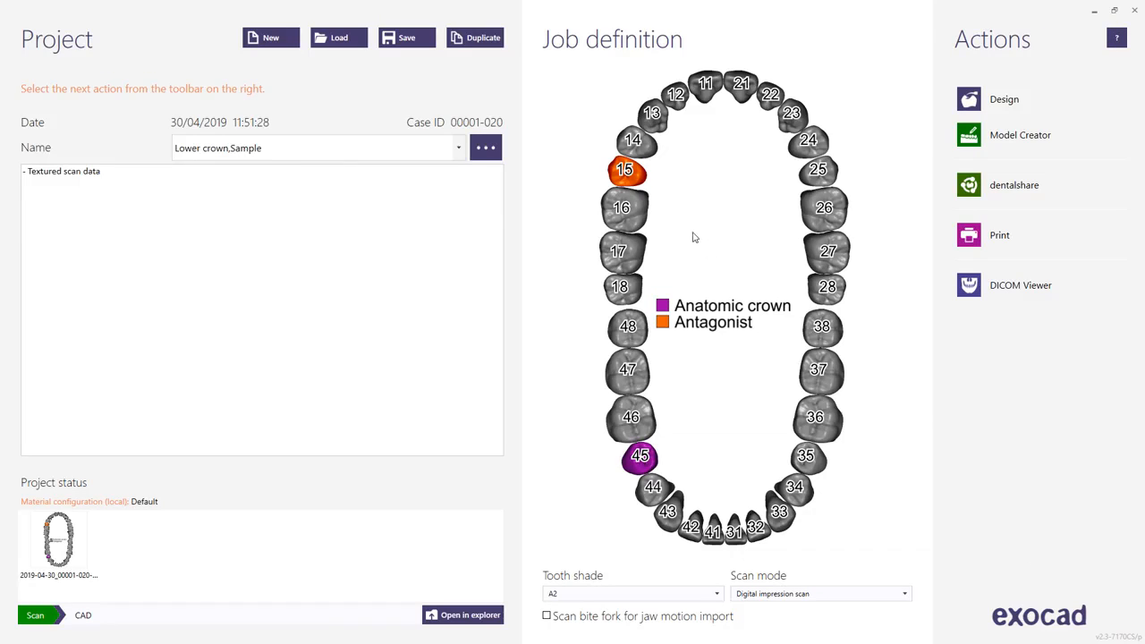
{"action": "mouse_move", "coordinate": [636, 181]}
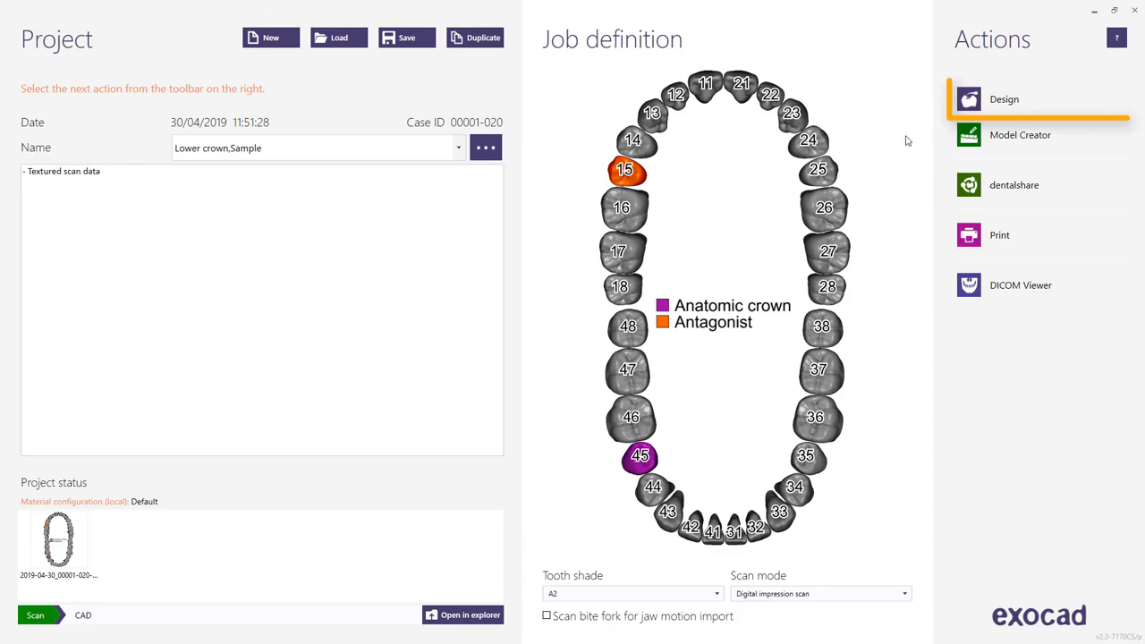
{"action": "left_click", "coordinate": [975, 100]}
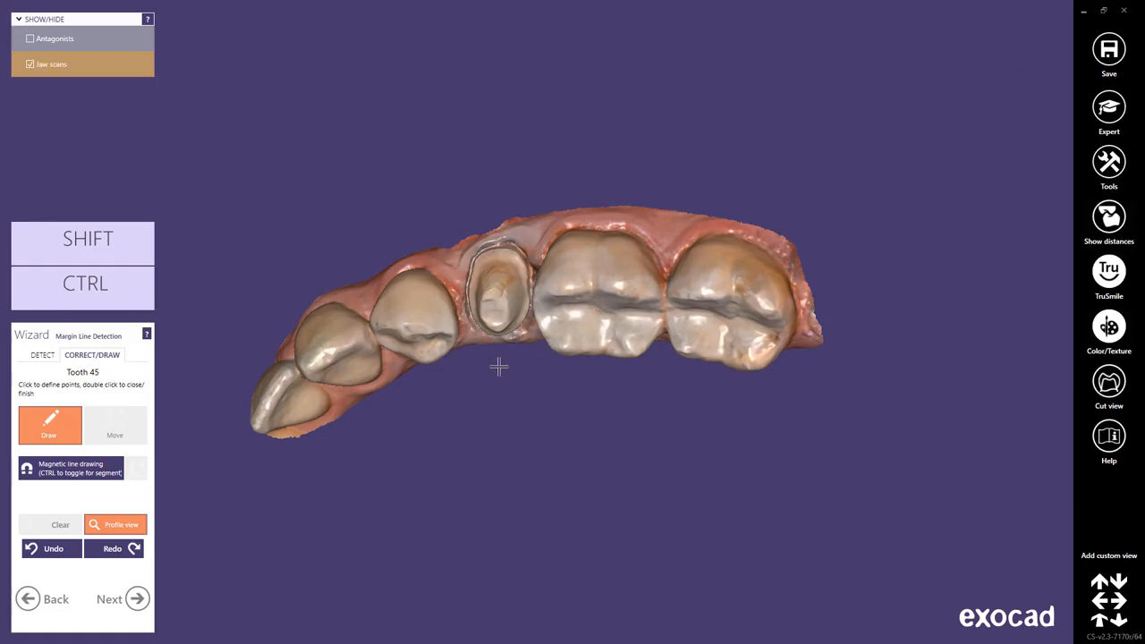
Examine the jaw scan around the tooth 45 preparation from several angles, at different zoom levels and in the preset views.
{"action": "right_click_drag", "start_coordinate": [492, 370], "coordinate": [491, 370]}
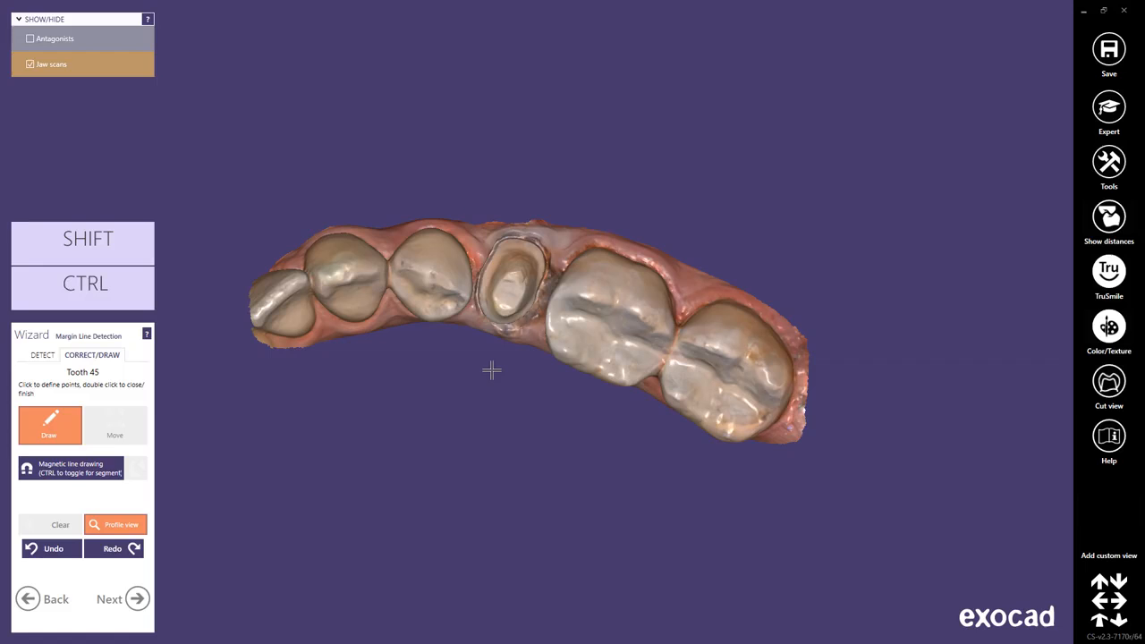
{"action": "scroll", "coordinate": [491, 371], "scroll_direction": "up", "scroll_amount": 4}
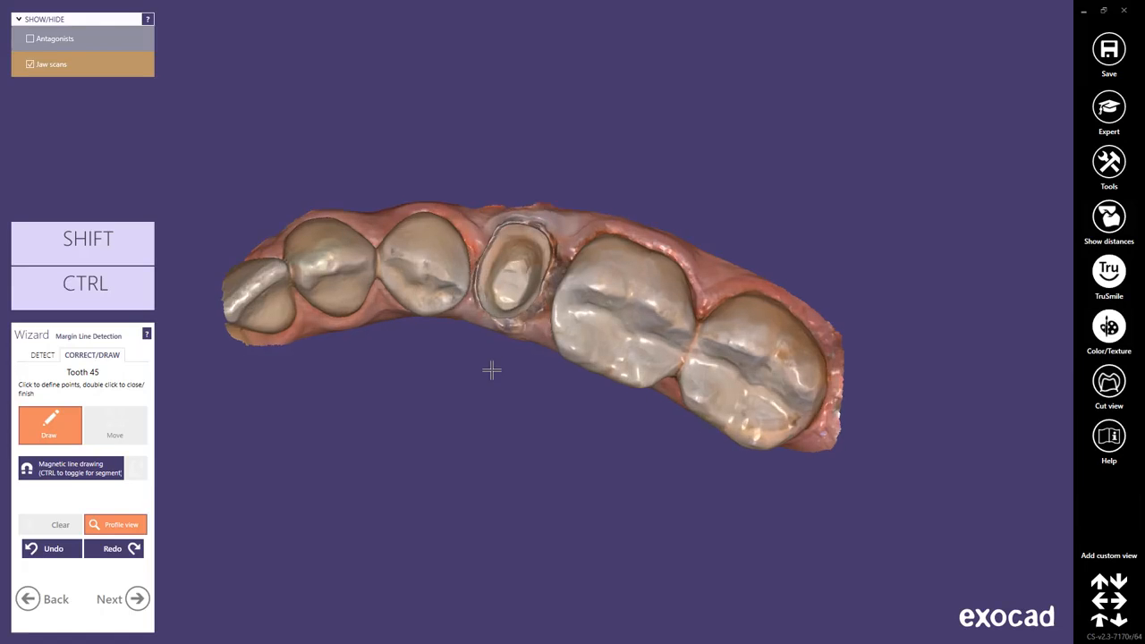
{"action": "scroll", "coordinate": [492, 370], "scroll_direction": "down", "scroll_amount": 4}
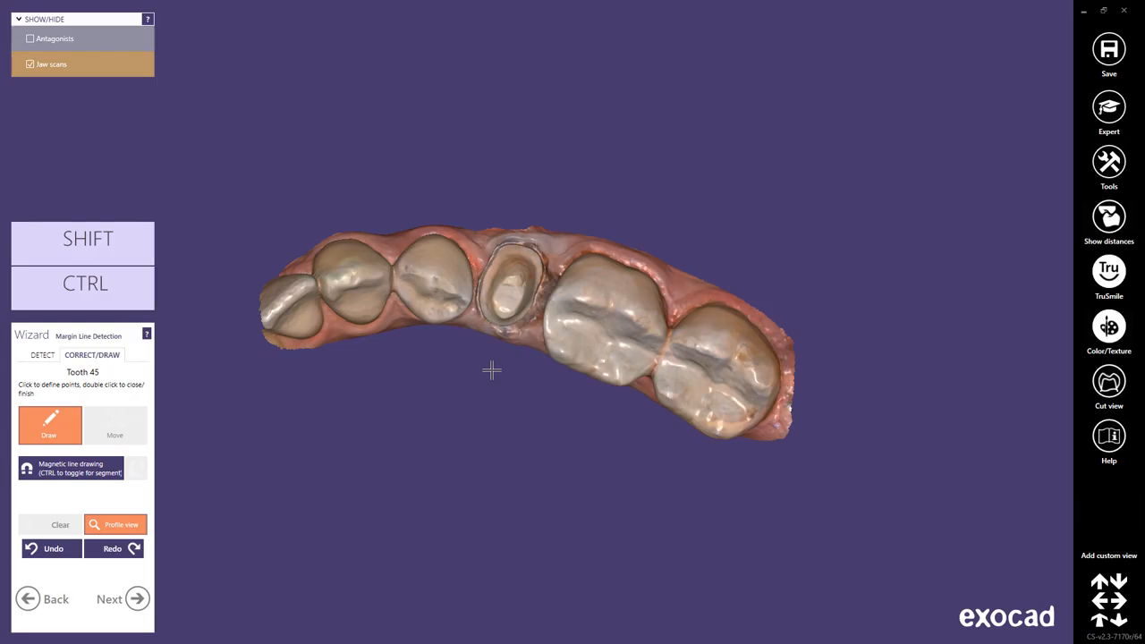
{"action": "mouse_move", "coordinate": [502, 373]}
{"action": "middle_mouse_down"}
{"action": "mouse_move", "coordinate": [632, 374]}
{"action": "mouse_move", "coordinate": [510, 374]}
{"action": "middle_mouse_up"}
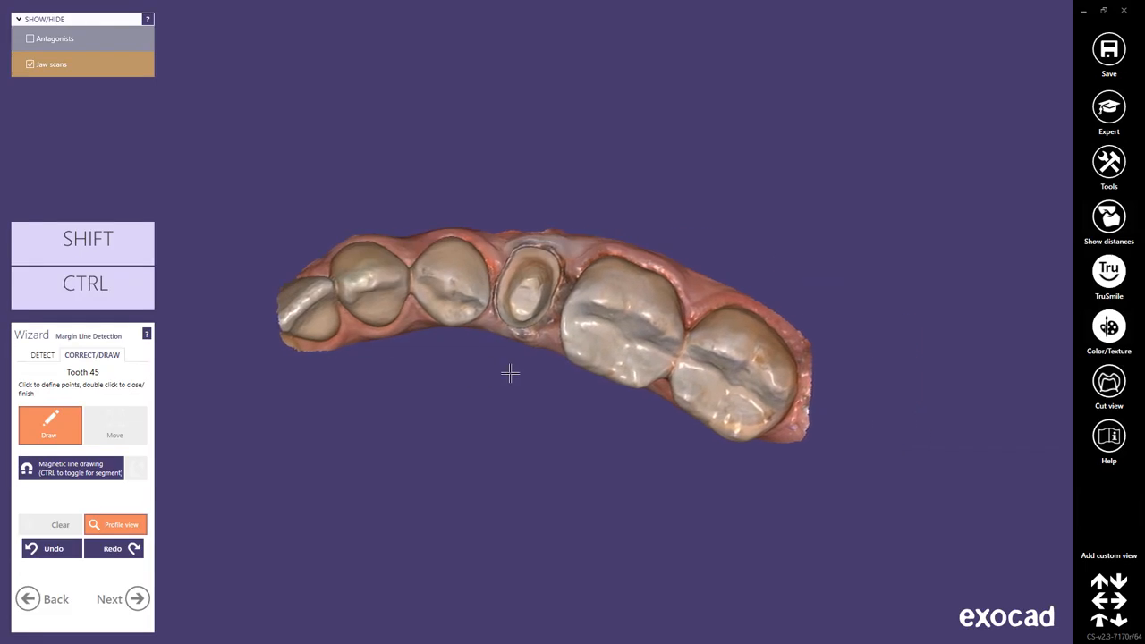
{"action": "middle_click", "coordinate": [632, 322]}
{"action": "mouse_move", "coordinate": [632, 322]}
{"action": "right_mouse_down"}
{"action": "mouse_move", "coordinate": [644, 325]}
{"action": "mouse_move", "coordinate": [630, 325]}
{"action": "right_mouse_up"}
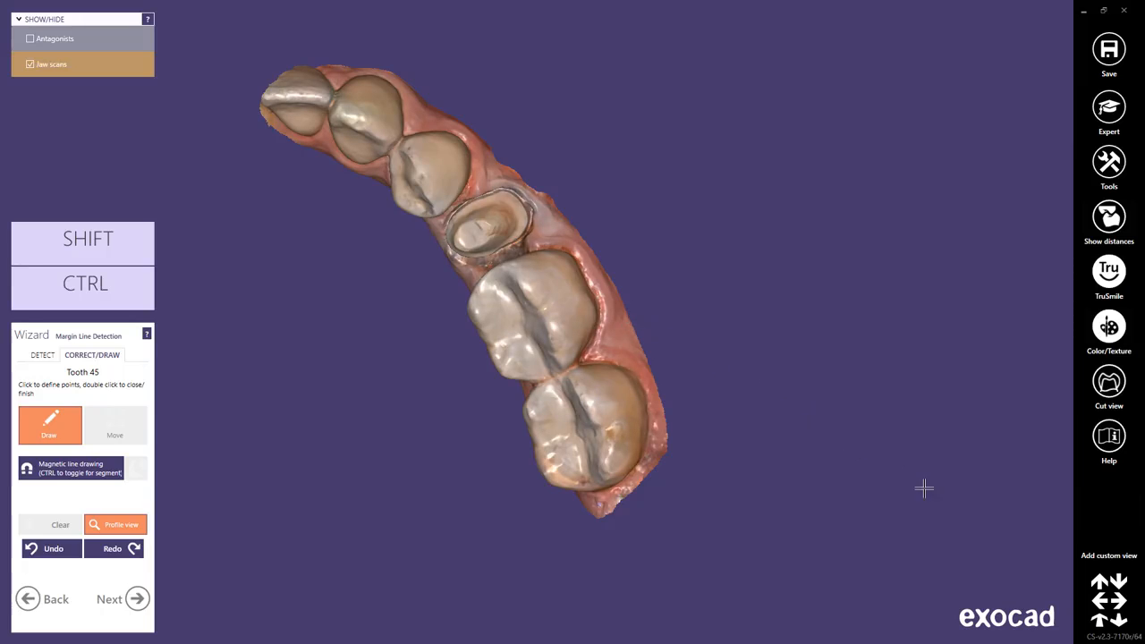
{"action": "left_click", "coordinate": [1118, 582]}
{"action": "left_click", "coordinate": [1101, 604]}
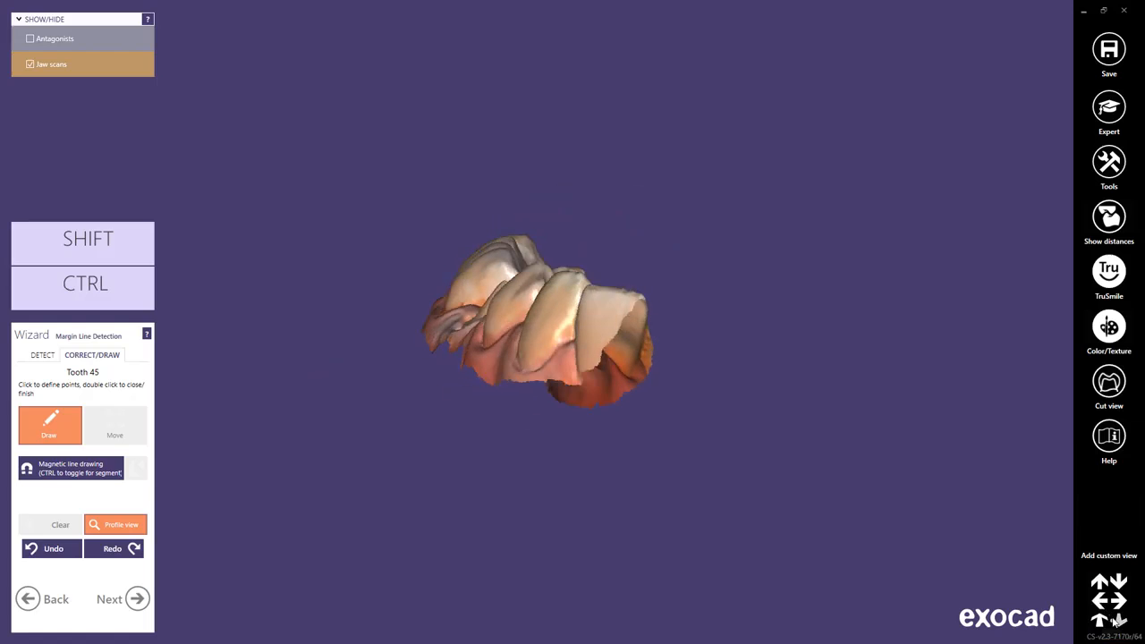
{"action": "left_click", "coordinate": [1117, 622]}
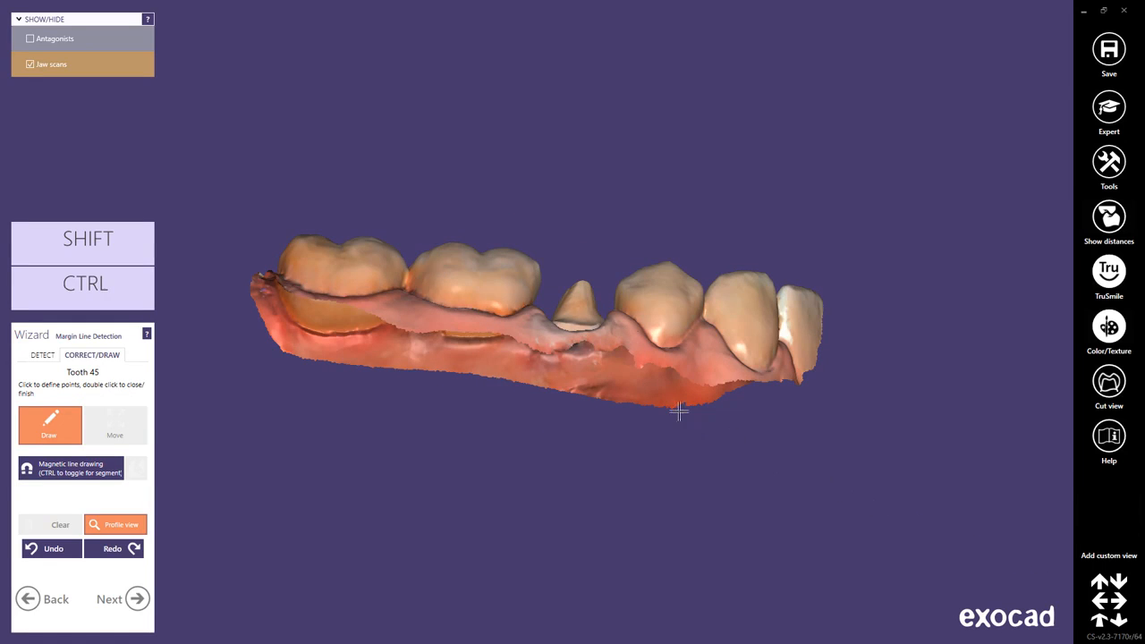
{"action": "right_click_drag", "start_coordinate": [606, 376], "coordinate": [605, 380]}
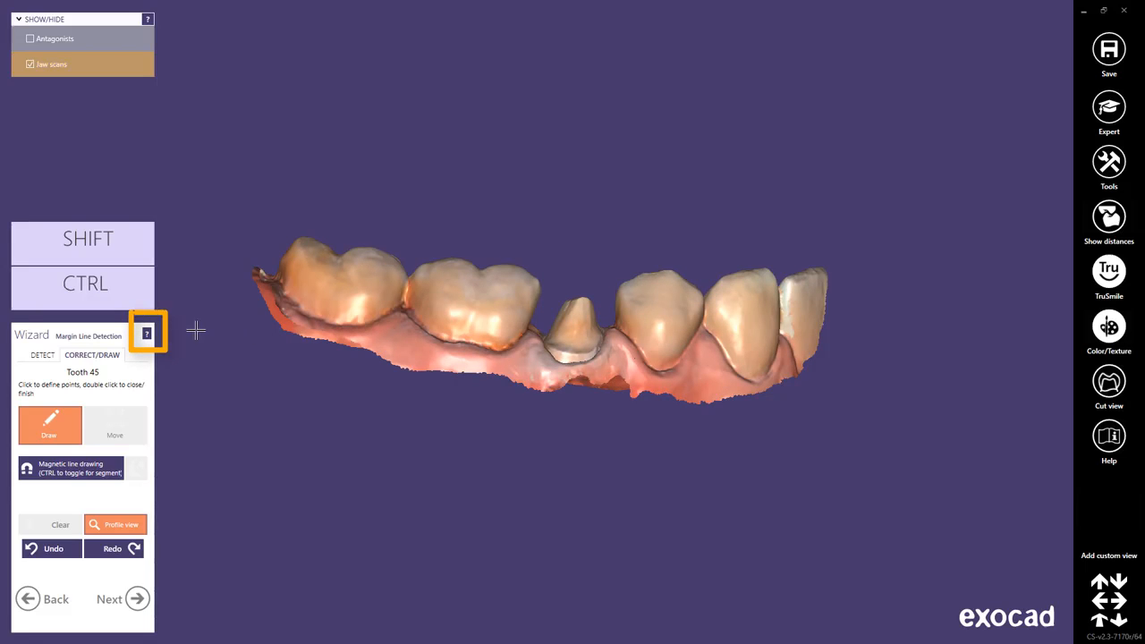
Open the user manual's help for Margin Line Detection and read the instructions on drawing the margin line.
{"action": "left_click", "coordinate": [148, 334]}
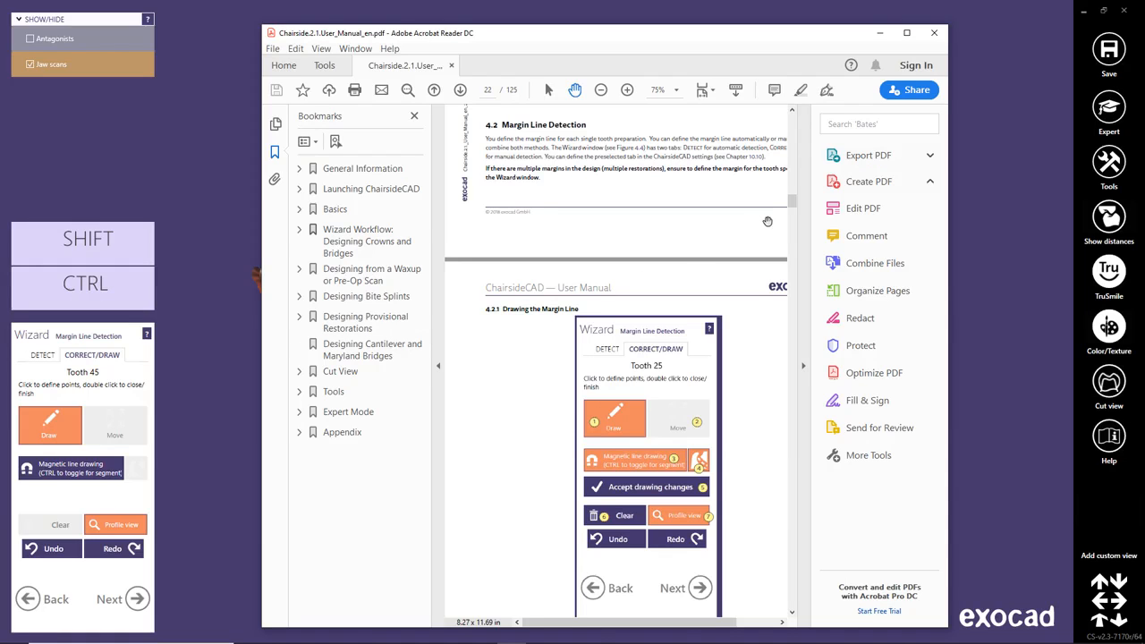
{"action": "left_click_drag", "start_coordinate": [792, 207], "coordinate": [792, 212]}
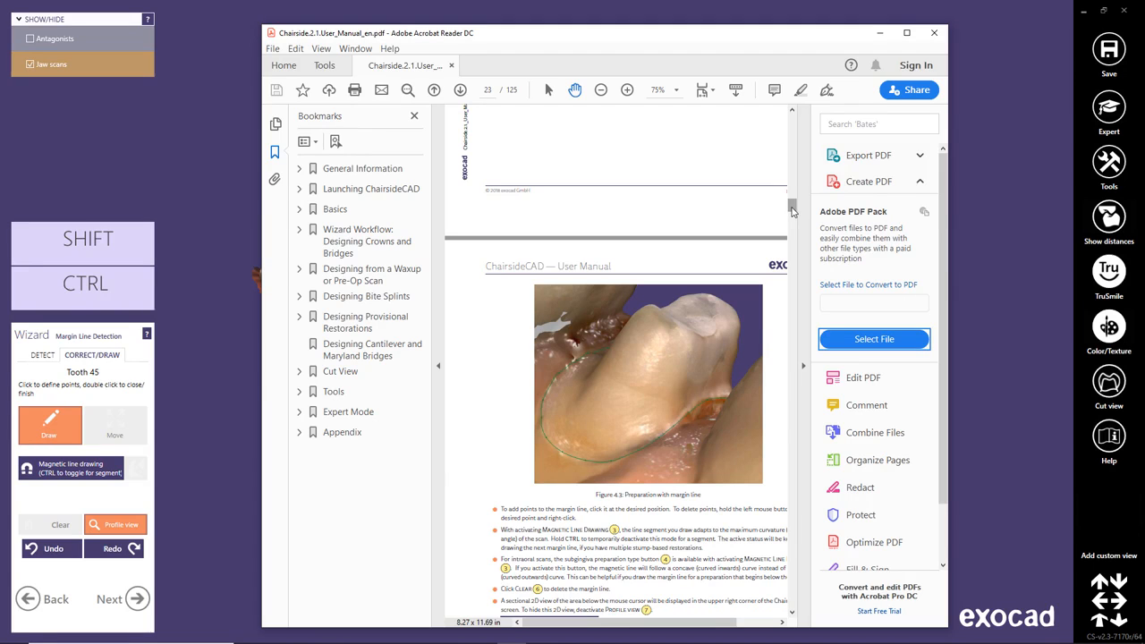
Close the user manual, show the antagonist scan, and hide the jaw scan briefly before showing it again.
{"action": "left_click", "coordinate": [932, 36]}
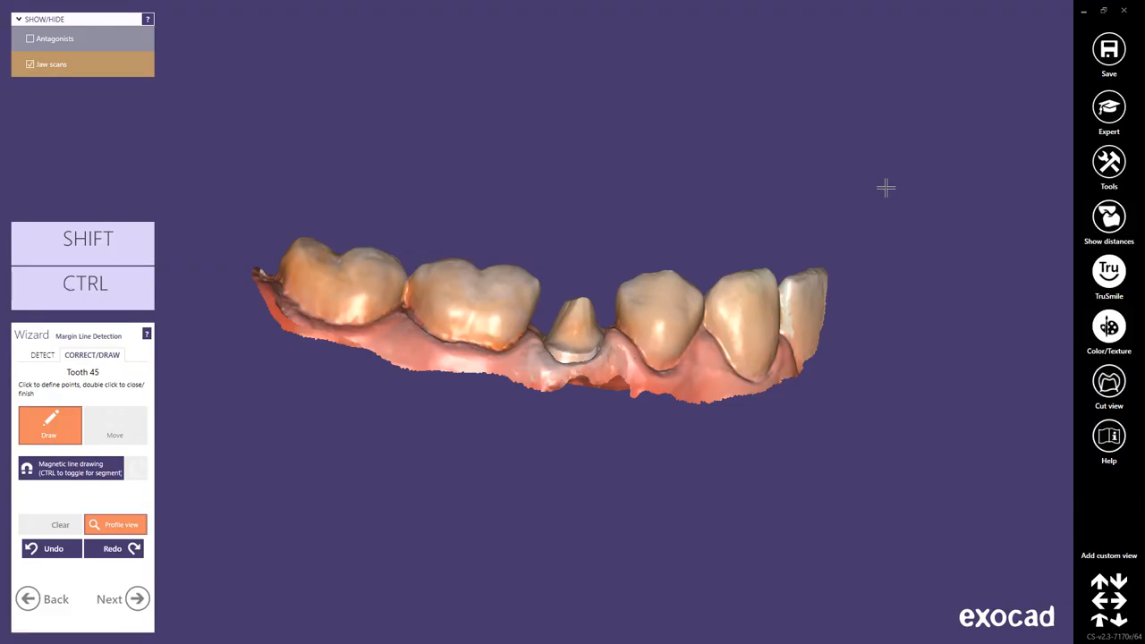
{"action": "key", "text": "a"}
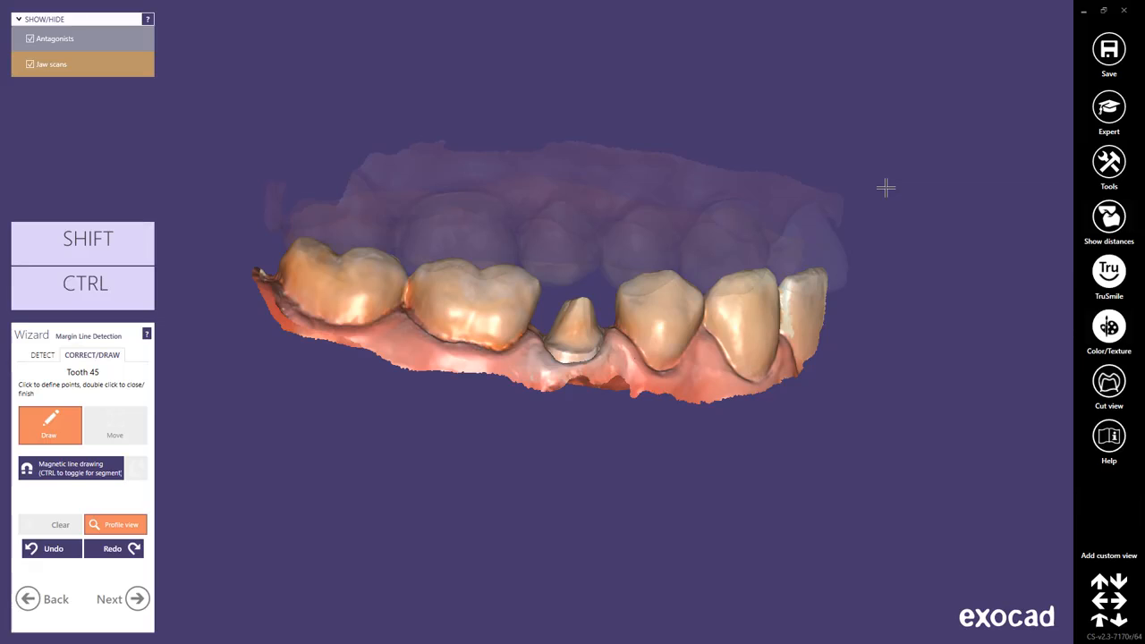
{"action": "key", "text": "j"}
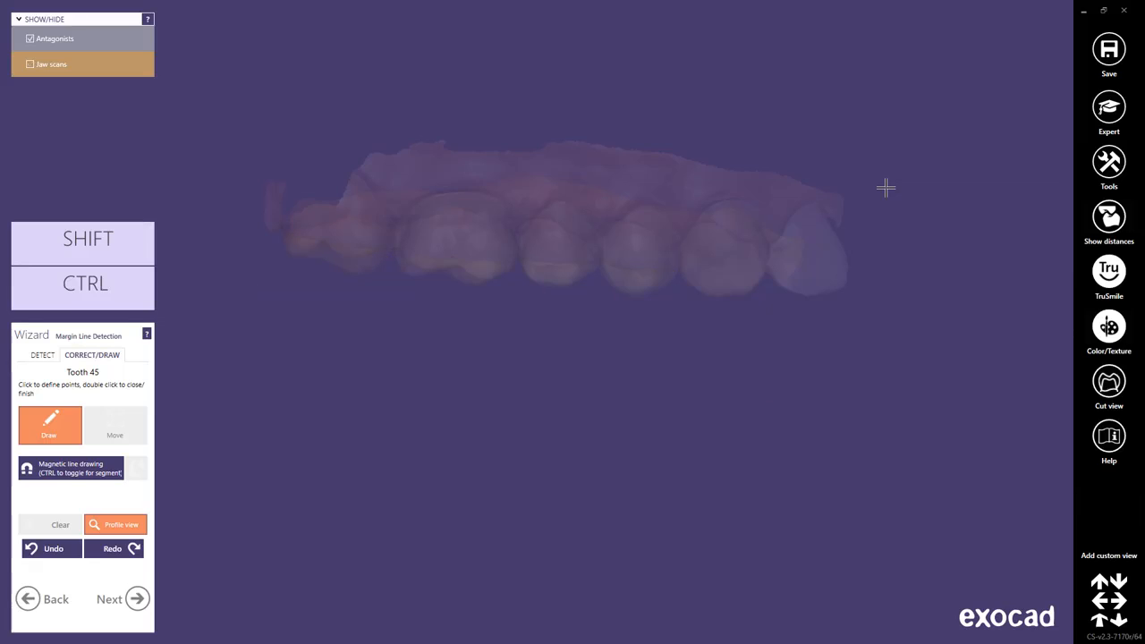
{"action": "key", "text": "j"}
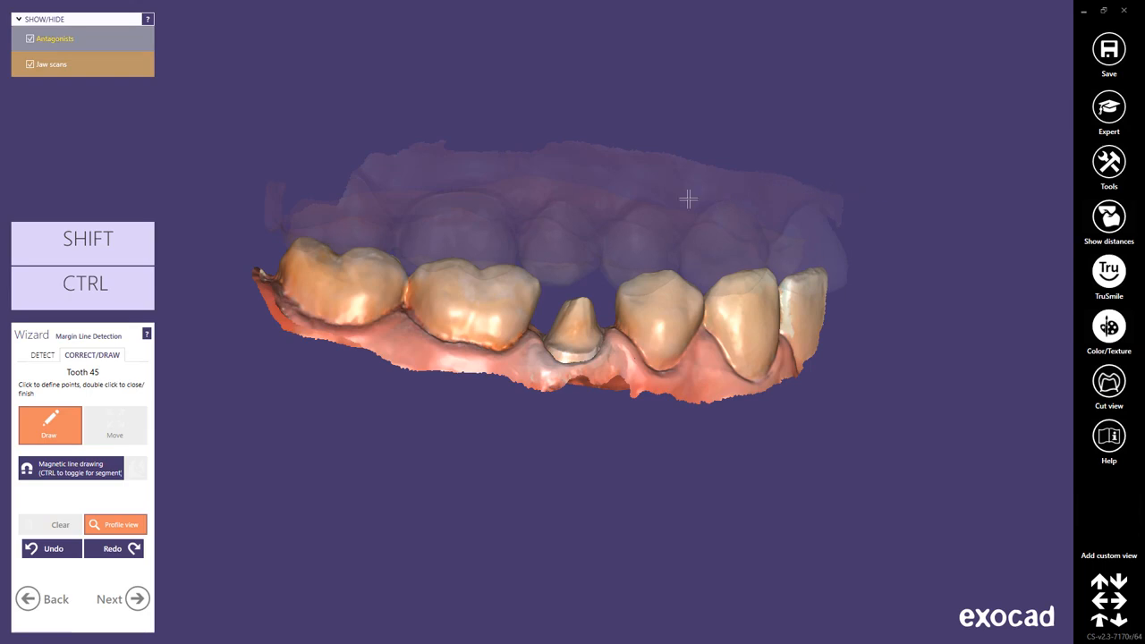
Hide and restore the antagonist scan, switch its display between opaque and transparent, and hide it again.
{"action": "middle_click", "coordinate": [589, 205], "text": "ctrl"}
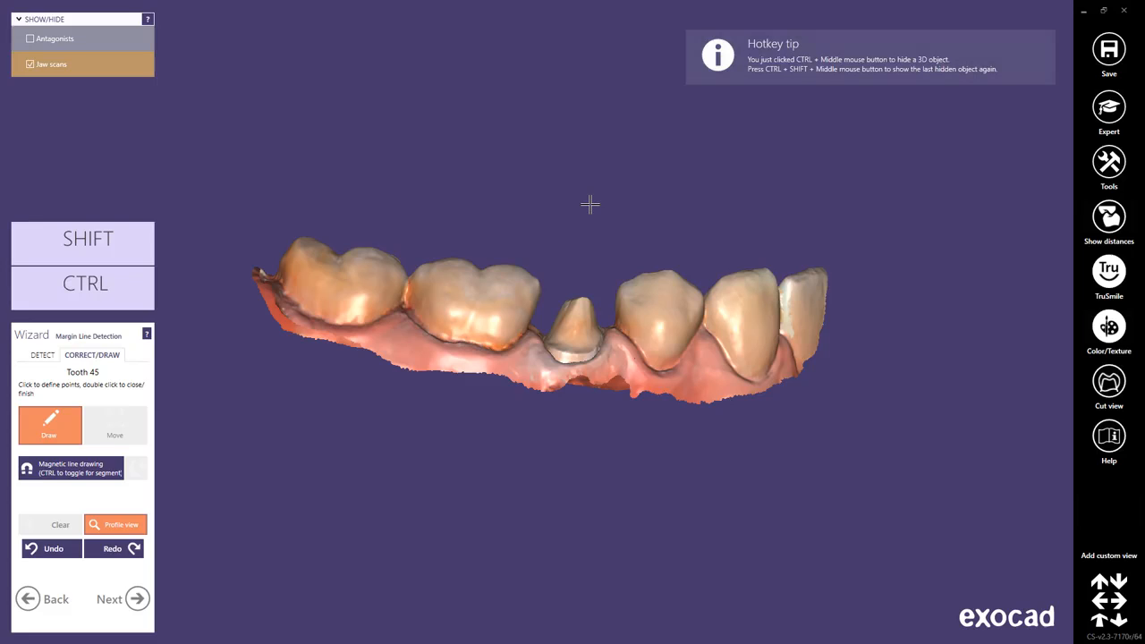
{"action": "middle_click", "coordinate": [590, 205], "text": "ctrl+shift"}
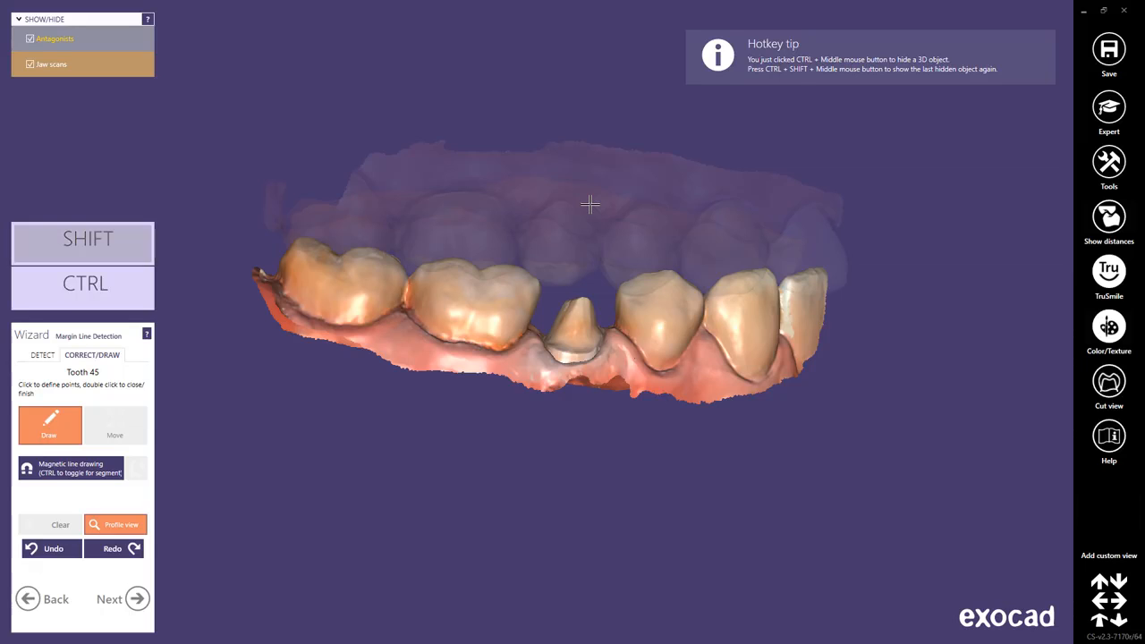
{"action": "middle_click", "coordinate": [590, 204], "text": "shift"}
{"action": "middle_click", "coordinate": [590, 204], "text": "shift"}
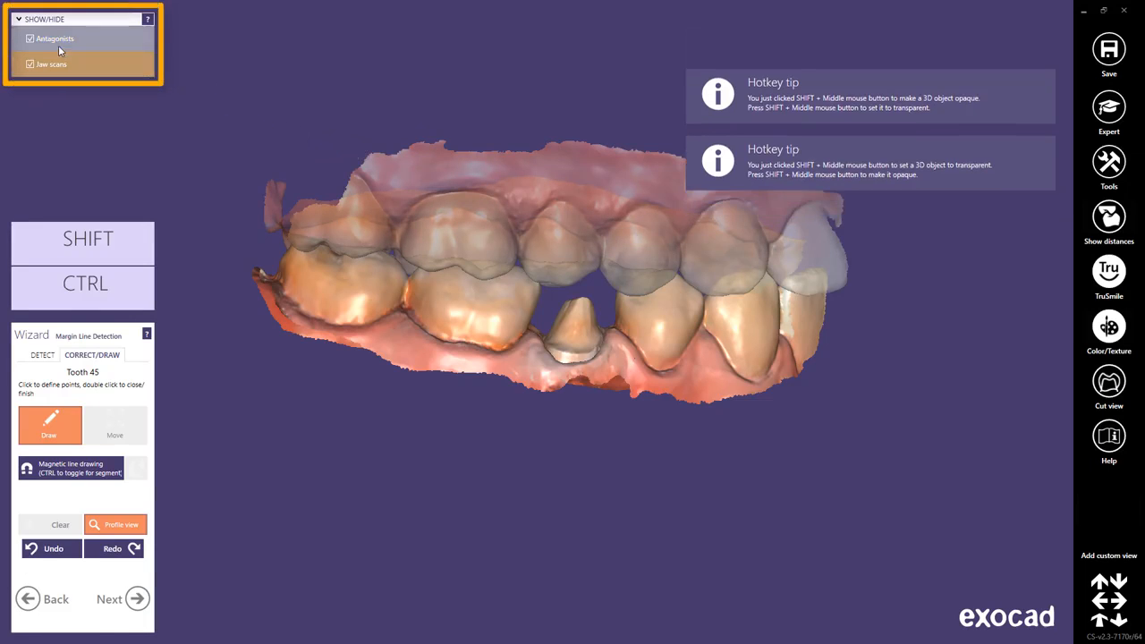
{"action": "left_click", "coordinate": [30, 41]}
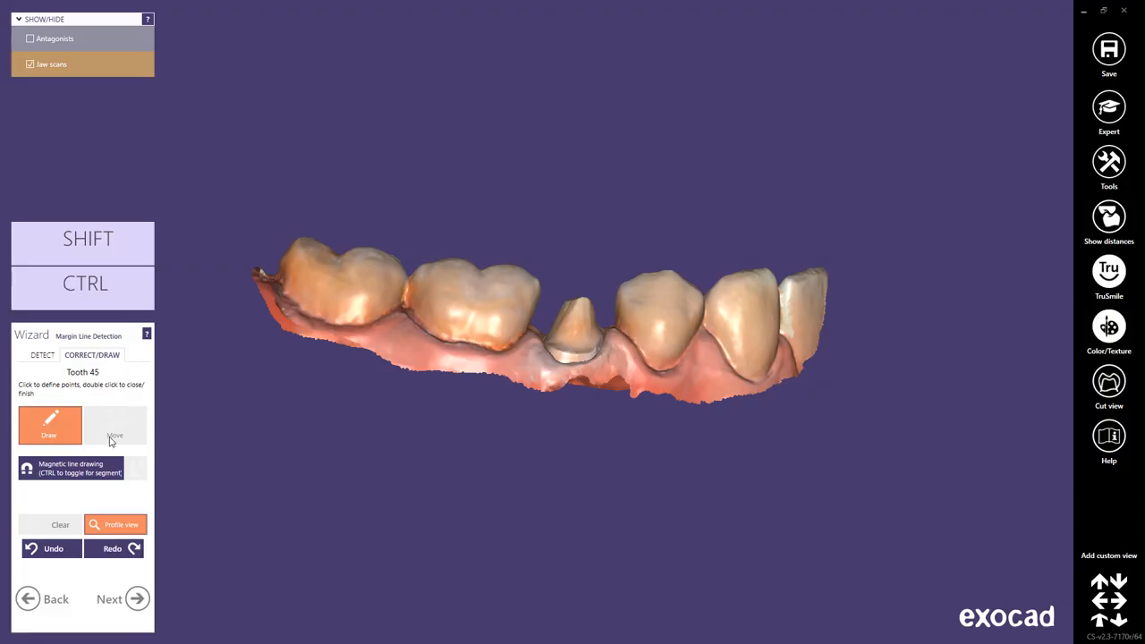
Trace a closed margin line point by point around the tooth 45 preparation with magnetic line drawing, switching the magnetism off for one segment.
{"action": "left_click", "coordinate": [111, 468]}
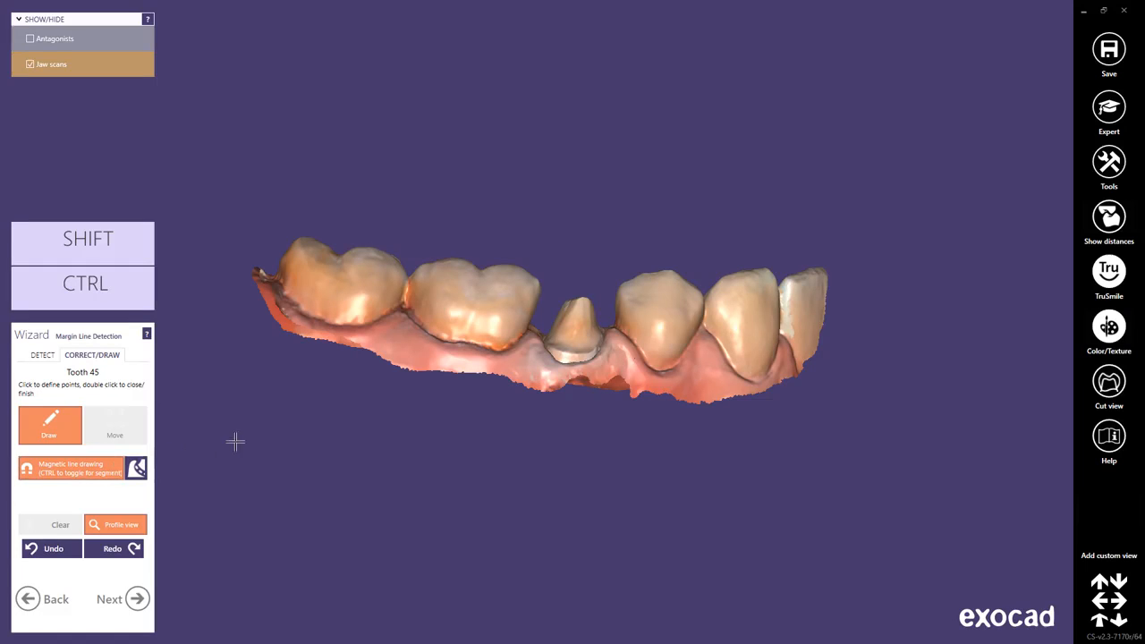
{"action": "scroll", "coordinate": [594, 357], "scroll_direction": "up", "scroll_amount": 2}
{"action": "scroll", "coordinate": [594, 358], "scroll_direction": "up", "scroll_amount": 4}
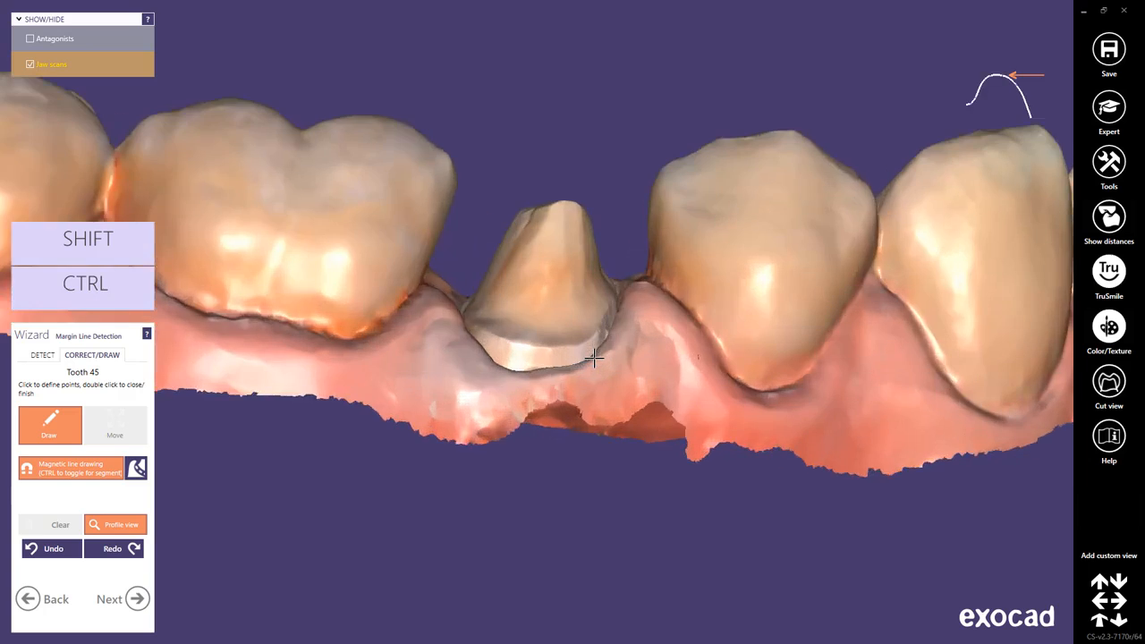
{"action": "right_click_drag", "start_coordinate": [596, 373], "coordinate": [595, 362]}
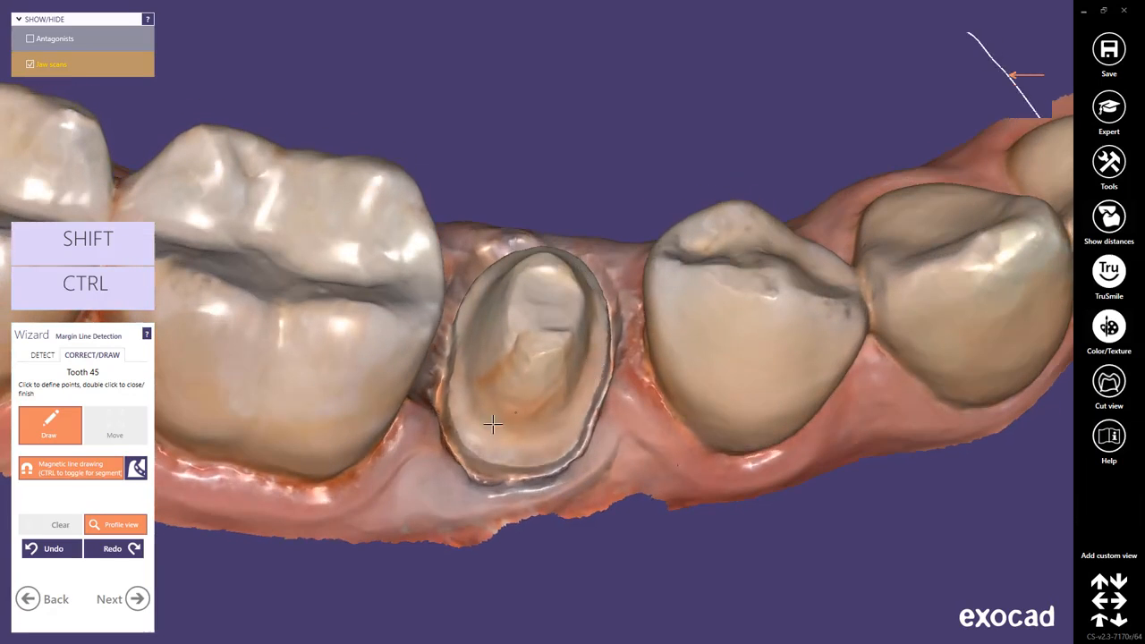
{"action": "left_click", "coordinate": [463, 443]}
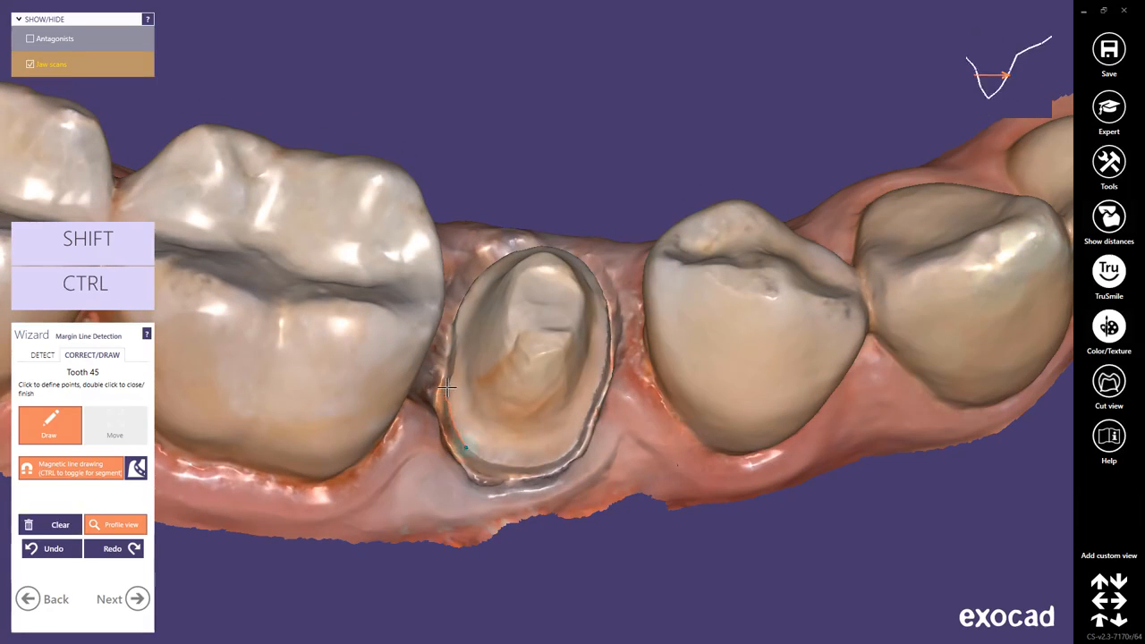
{"action": "left_click", "coordinate": [458, 315]}
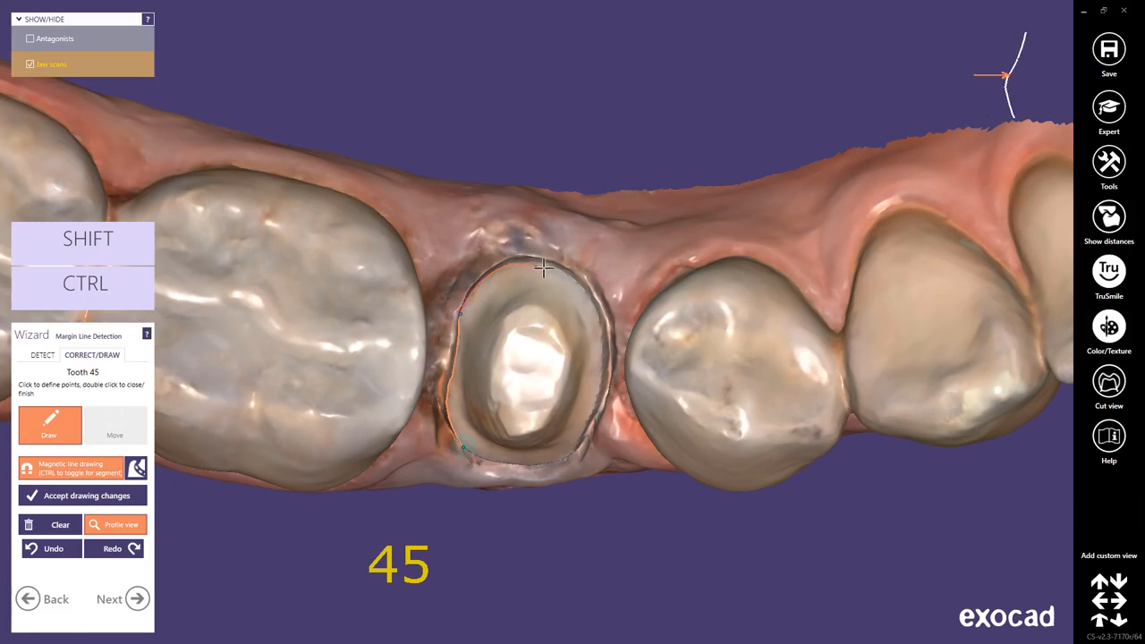
{"action": "key", "text": "ctrl"}
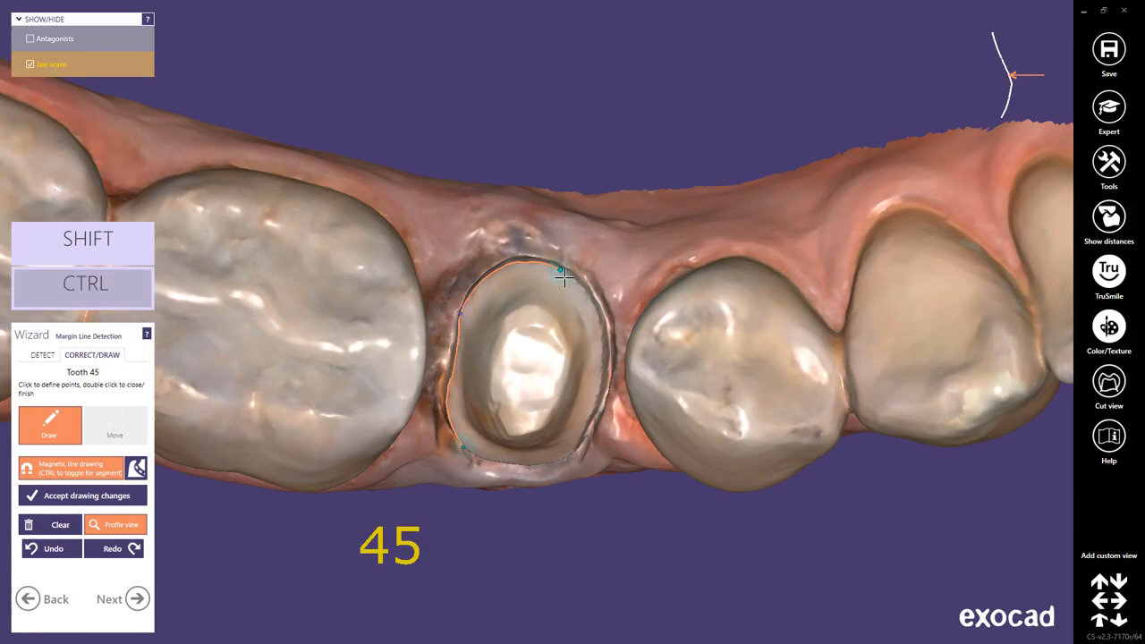
{"action": "left_click", "coordinate": [597, 311]}
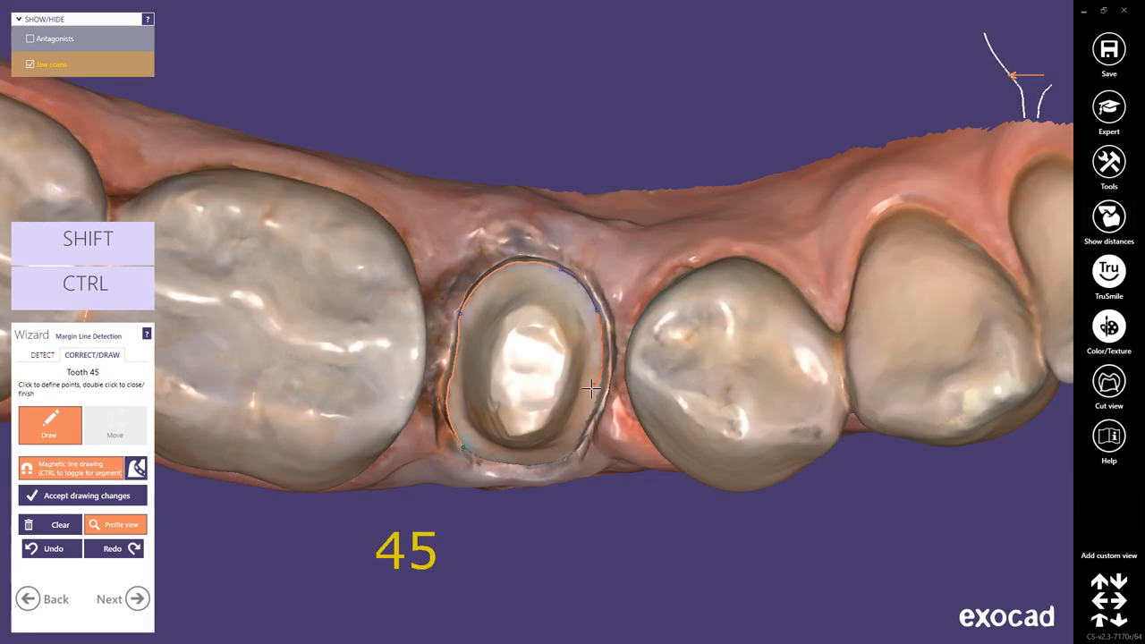
{"action": "left_click", "coordinate": [586, 421]}
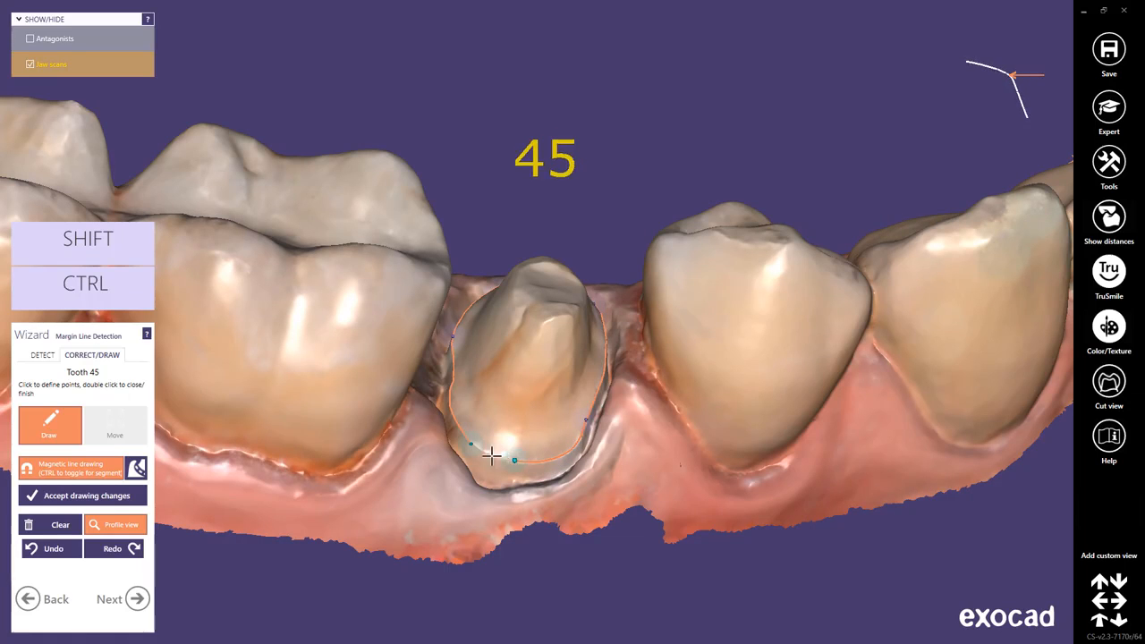
{"action": "double_click", "coordinate": [491, 455]}
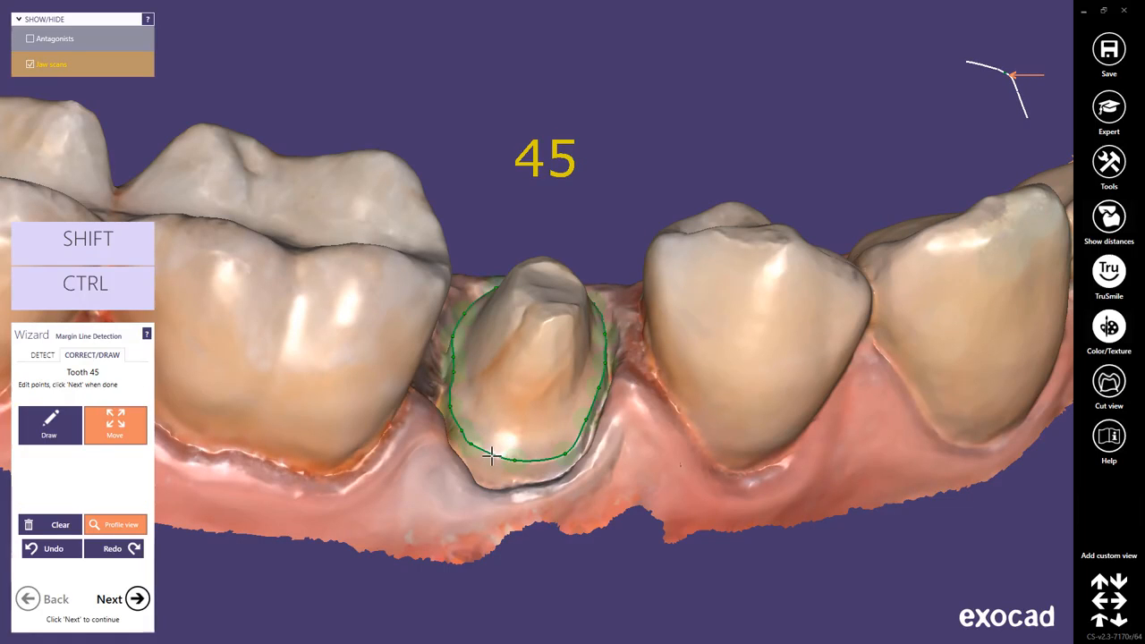
Adjust the drawn margin line by moving its control points on the buccal and lingual sides of tooth 45.
{"action": "scroll", "coordinate": [491, 455], "scroll_direction": "up", "scroll_amount": 3}
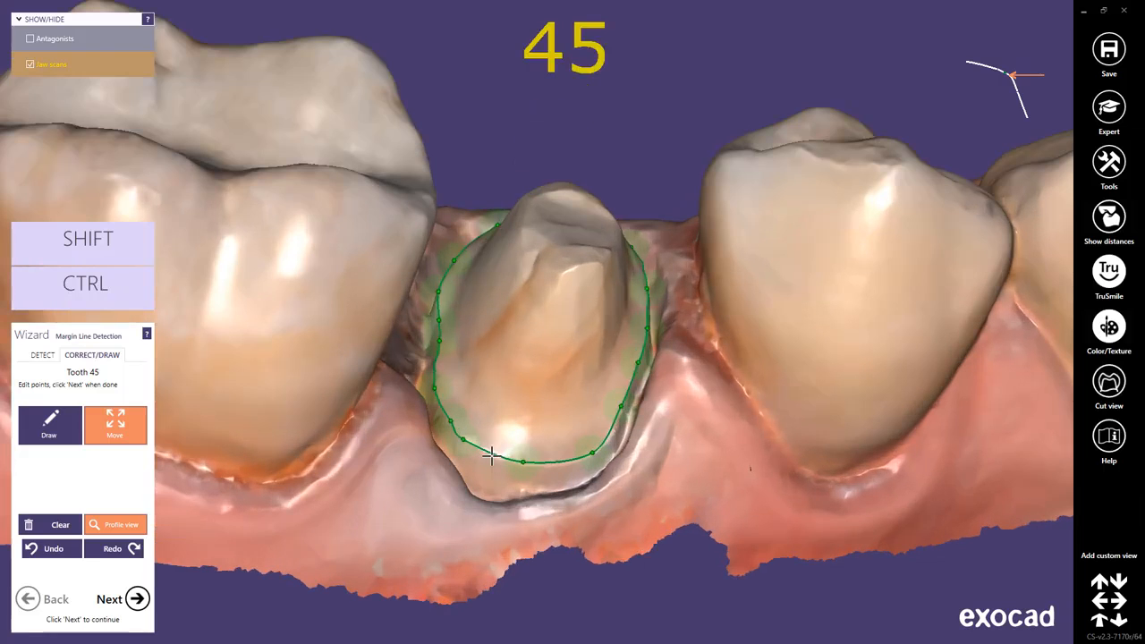
{"action": "left_click_drag", "start_coordinate": [464, 440], "coordinate": [602, 450]}
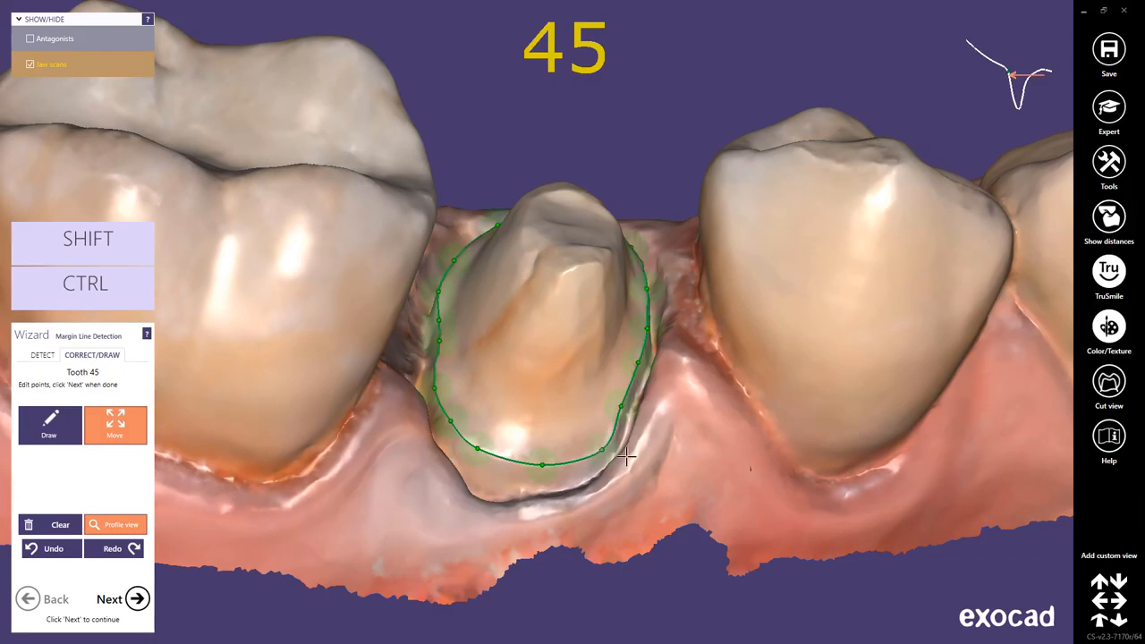
{"action": "right_click_drag", "start_coordinate": [759, 511], "coordinate": [755, 511]}
{"action": "left_click_drag", "start_coordinate": [484, 390], "coordinate": [474, 375]}
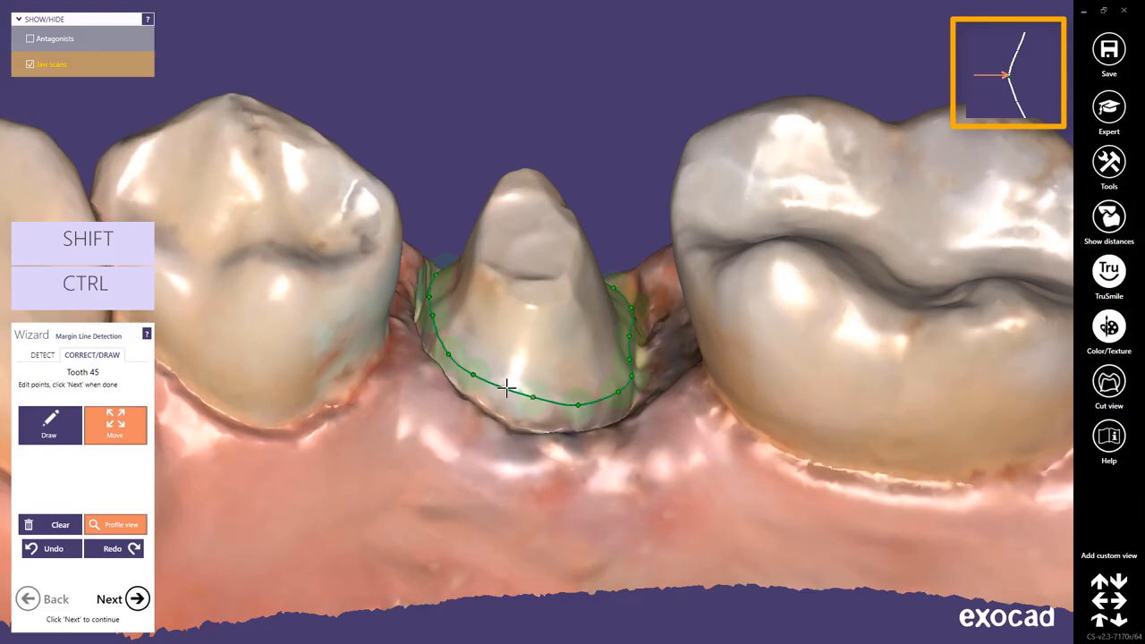
Clear the hand-drawn margin line and detect the margin automatically from one point on the buccal side of tooth 45.
{"action": "left_click", "coordinate": [50, 524]}
{"action": "left_click", "coordinate": [625, 388]}
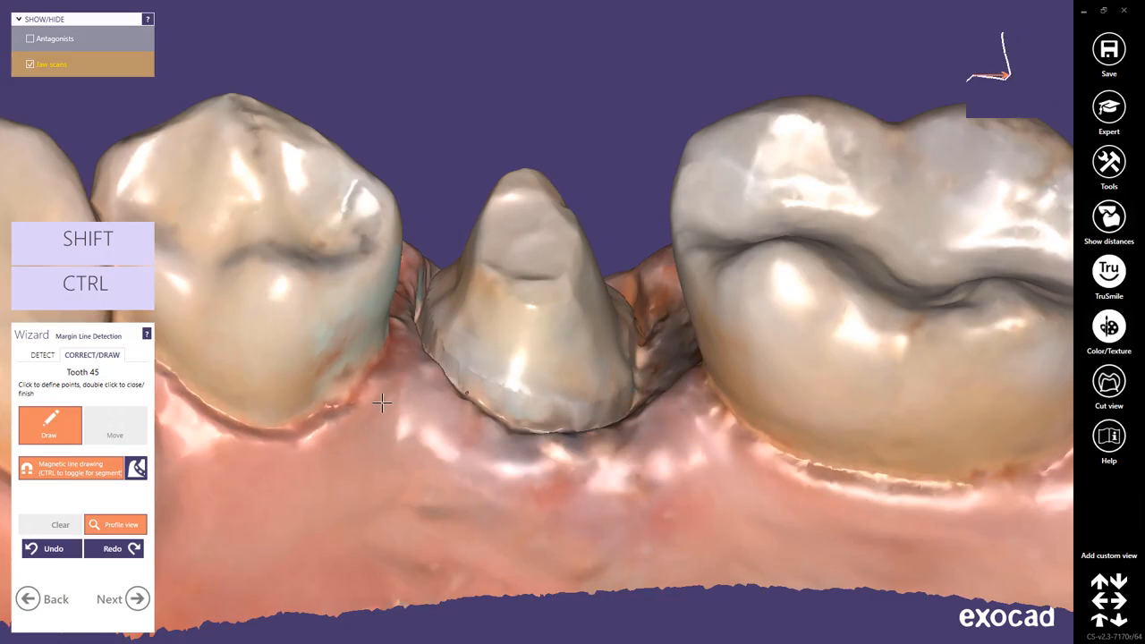
{"action": "left_click", "coordinate": [42, 356]}
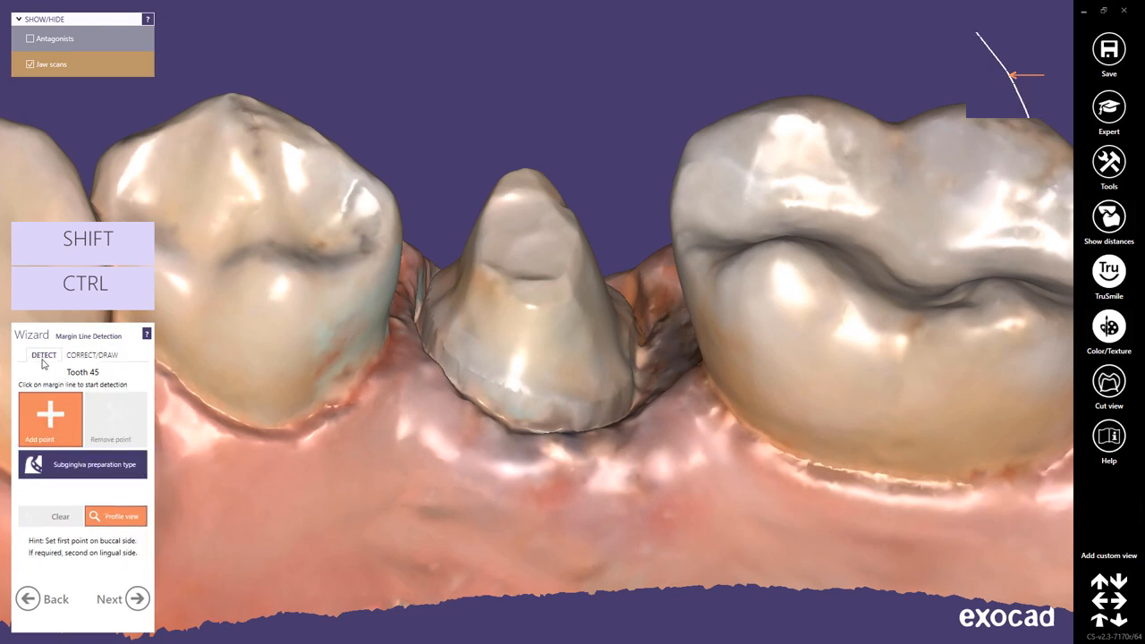
{"action": "right_click_drag", "start_coordinate": [492, 462], "coordinate": [491, 463]}
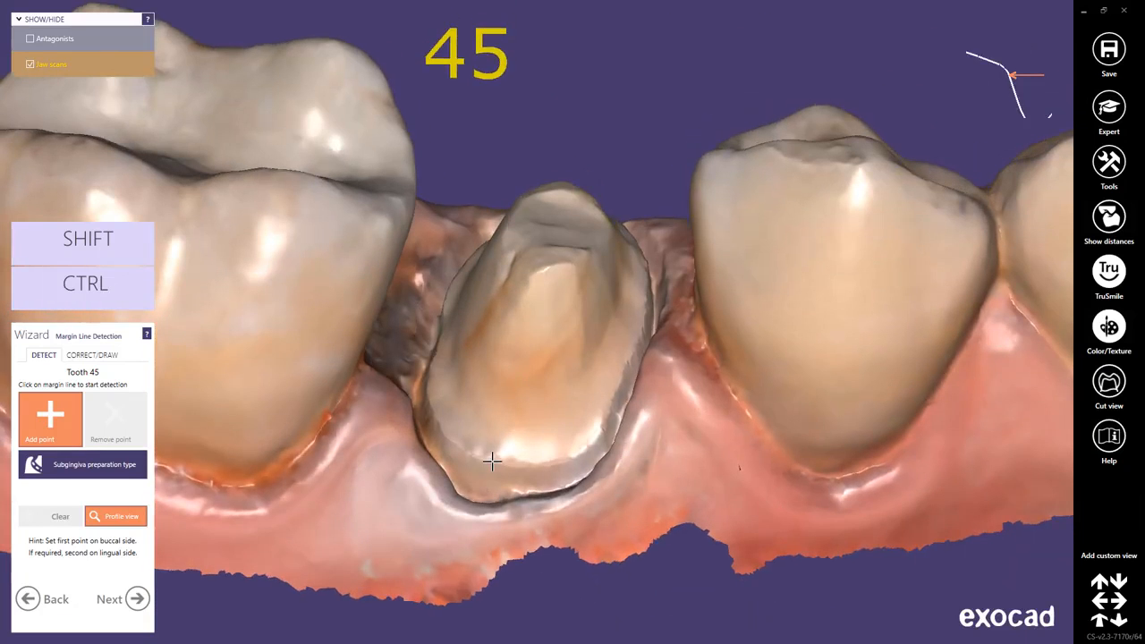
{"action": "left_click", "coordinate": [463, 448]}
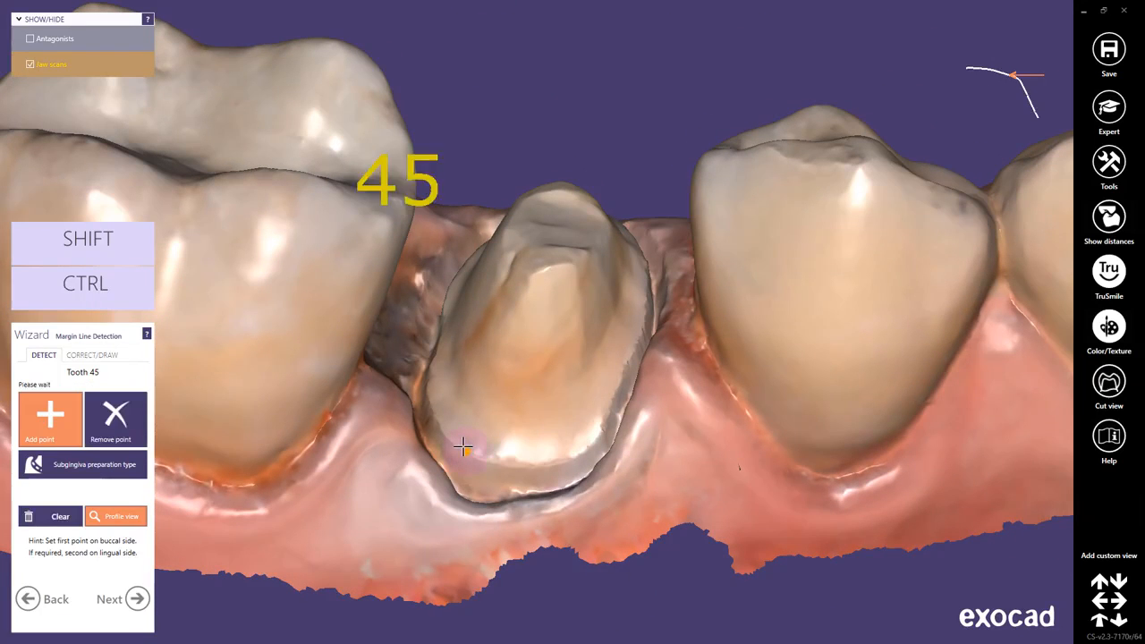
{"action": "mouse_move", "coordinate": [672, 462]}
{"action": "right_mouse_down"}
{"action": "mouse_move", "coordinate": [660, 467]}
{"action": "mouse_move", "coordinate": [673, 462]}
{"action": "right_mouse_up"}
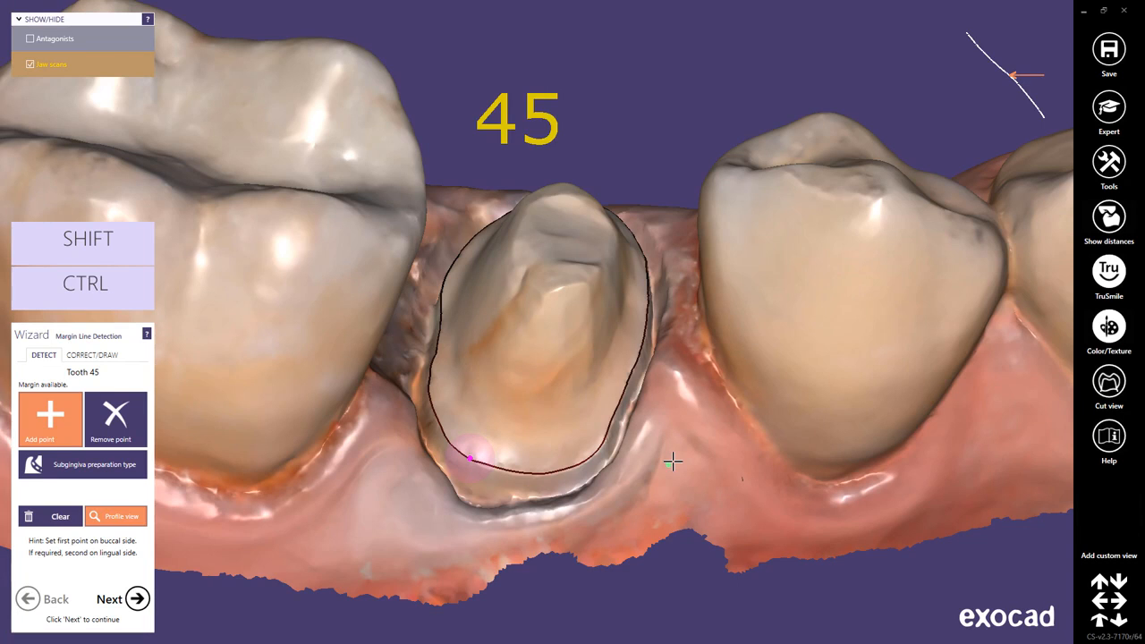
Review the detected margin line in correction mode and remove its buccal detection point.
{"action": "left_click", "coordinate": [109, 357]}
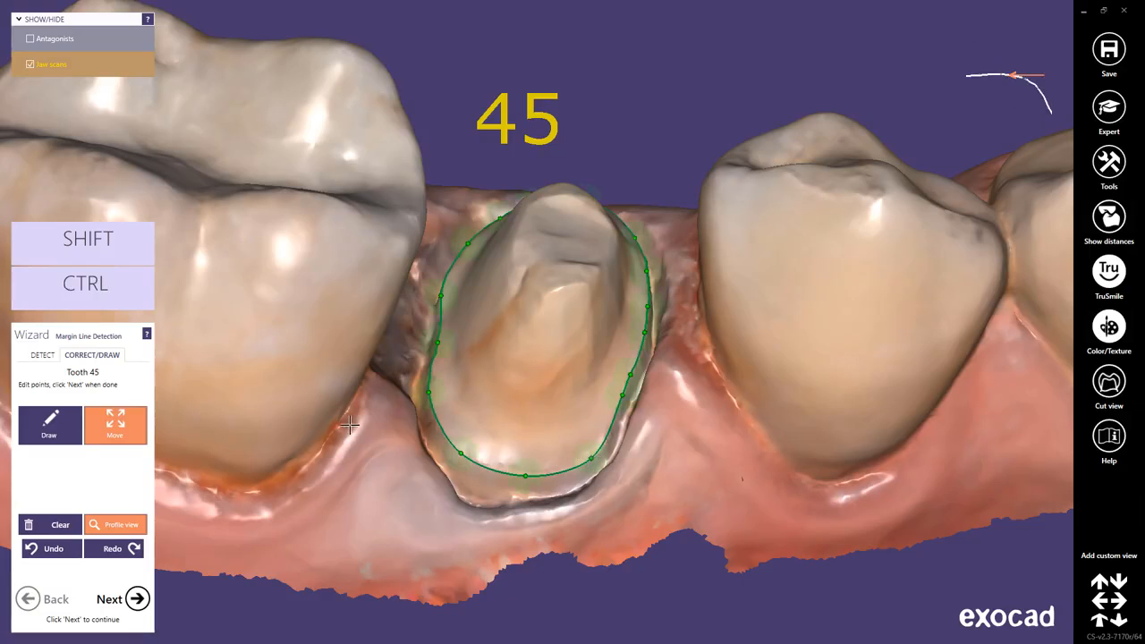
{"action": "left_click", "coordinate": [50, 356]}
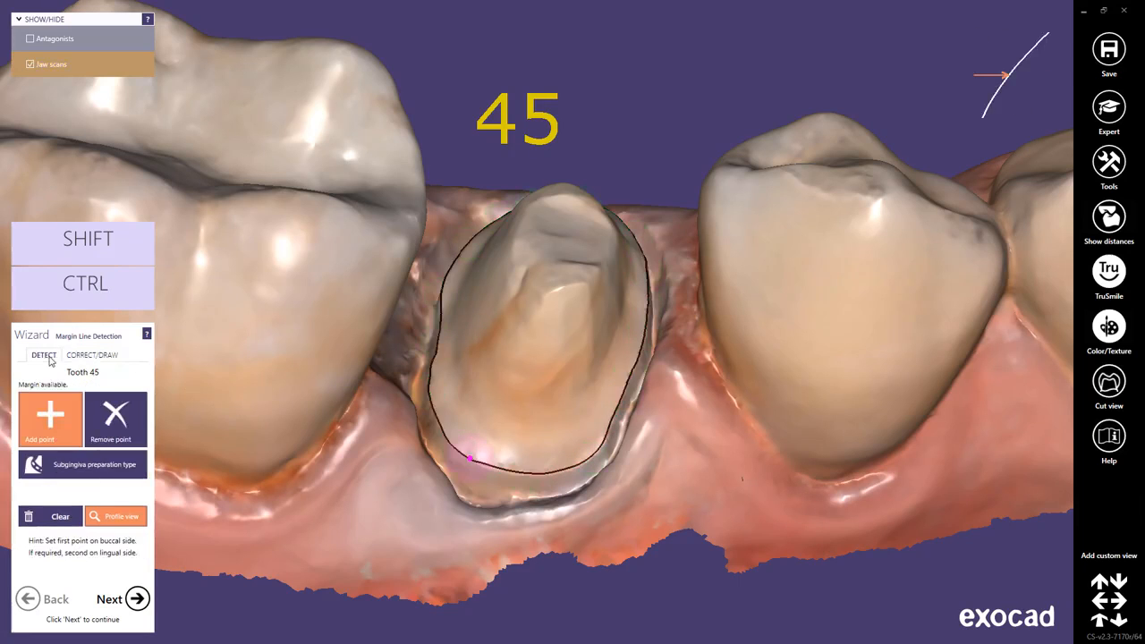
{"action": "left_click", "coordinate": [115, 414]}
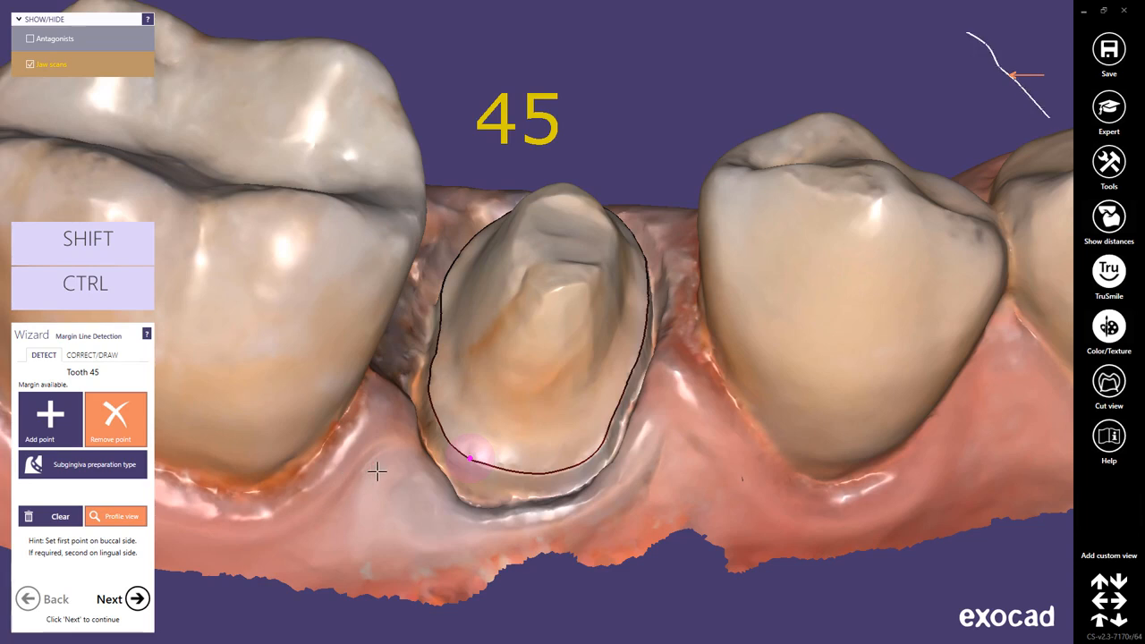
{"action": "left_click", "coordinate": [470, 458]}
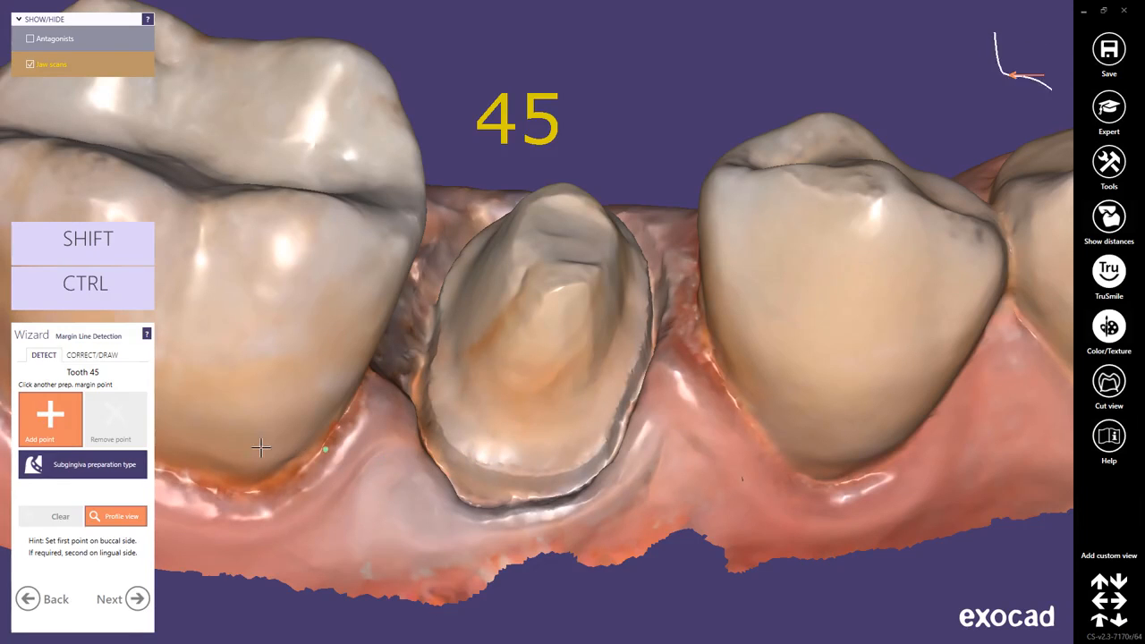
Activate the subgingiva preparation type and detect the margin from four points around the outer edge of the tooth 45 preparation.
{"action": "left_click", "coordinate": [82, 464]}
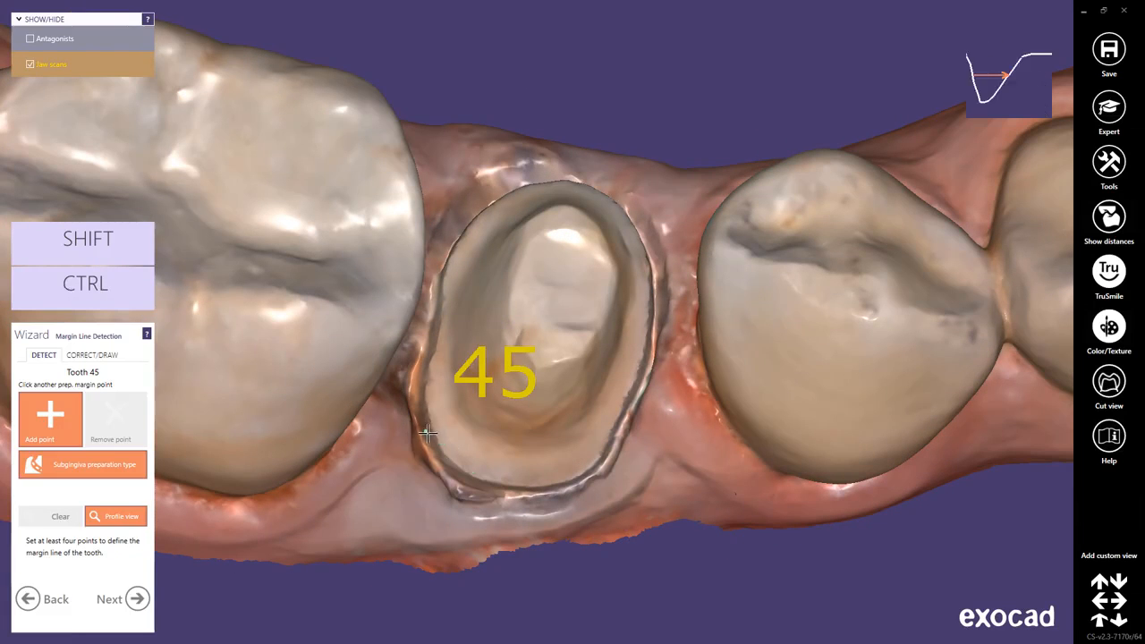
{"action": "left_click", "coordinate": [414, 420]}
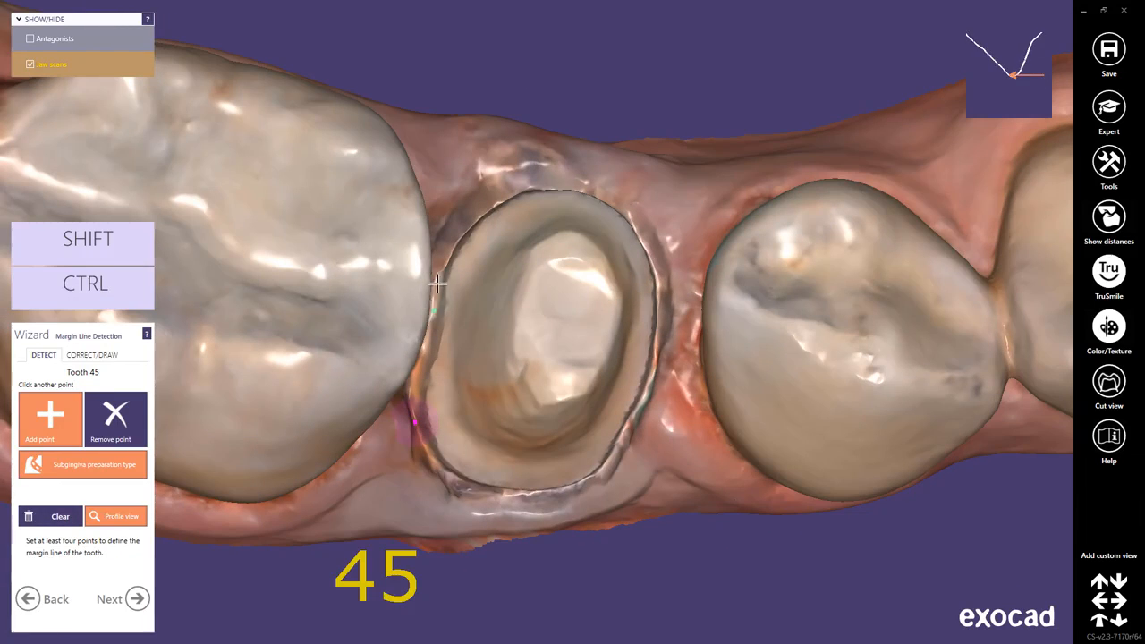
{"action": "left_click", "coordinate": [448, 263]}
{"action": "left_click", "coordinate": [656, 288]}
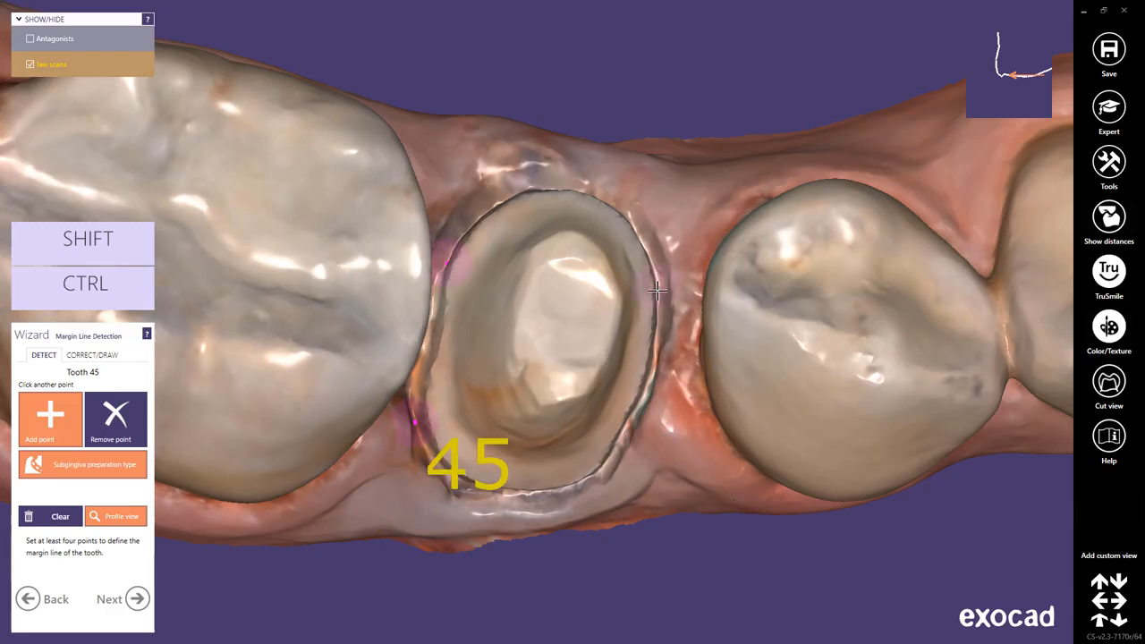
{"action": "left_click", "coordinate": [584, 480]}
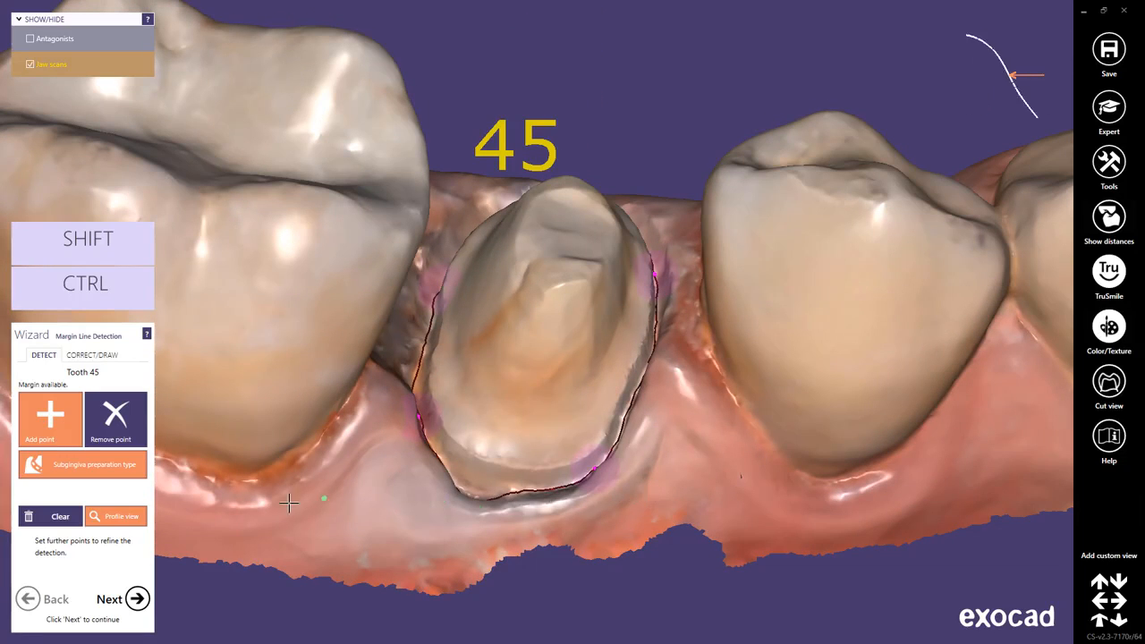
Clear the subgingival detection, turn off the subgingiva preparation type, and detect the margin from one point on the buccal side.
{"action": "left_click", "coordinate": [67, 517]}
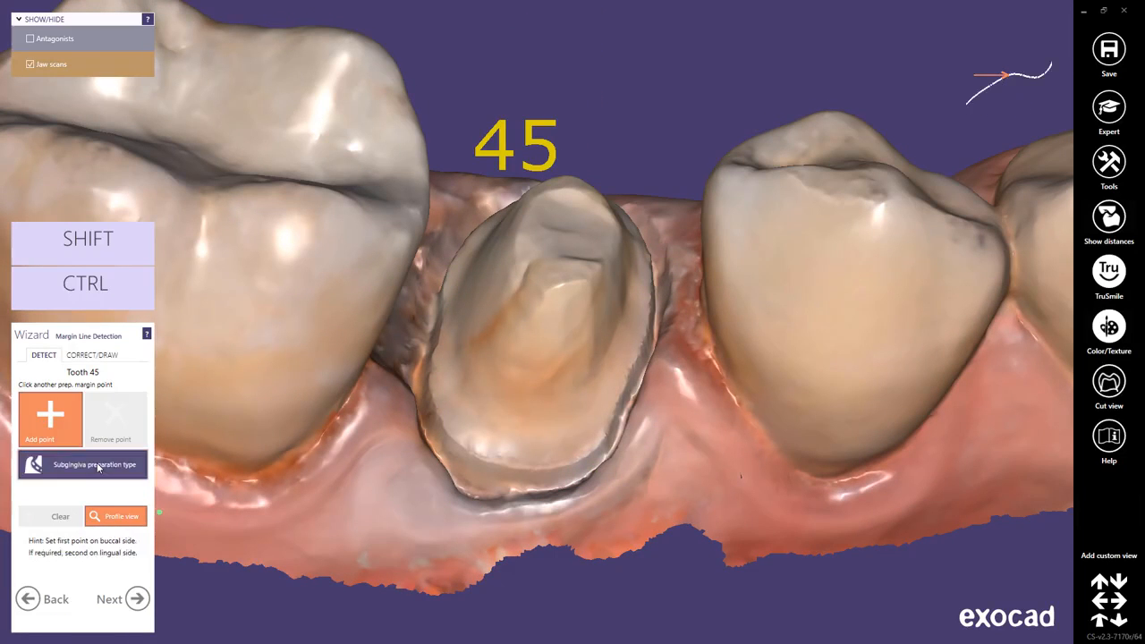
{"action": "left_click", "coordinate": [457, 444]}
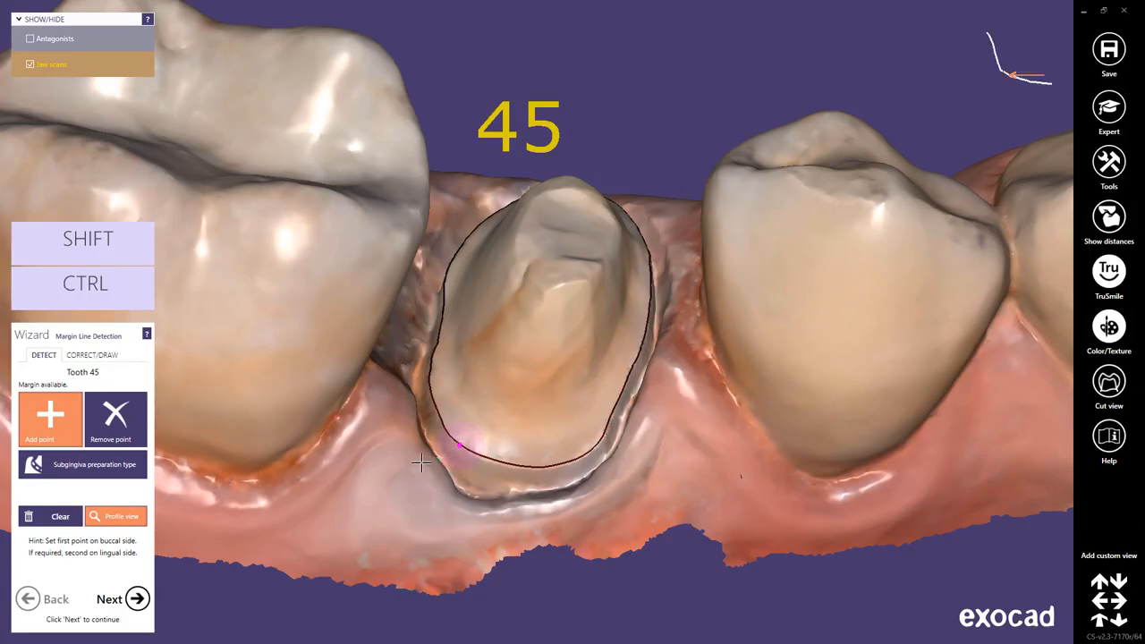
Accept the margin line, set the occlusal view along the tooth 45 preparation as the insertion axis, and generate the crown bottom.
{"action": "left_click", "coordinate": [139, 600]}
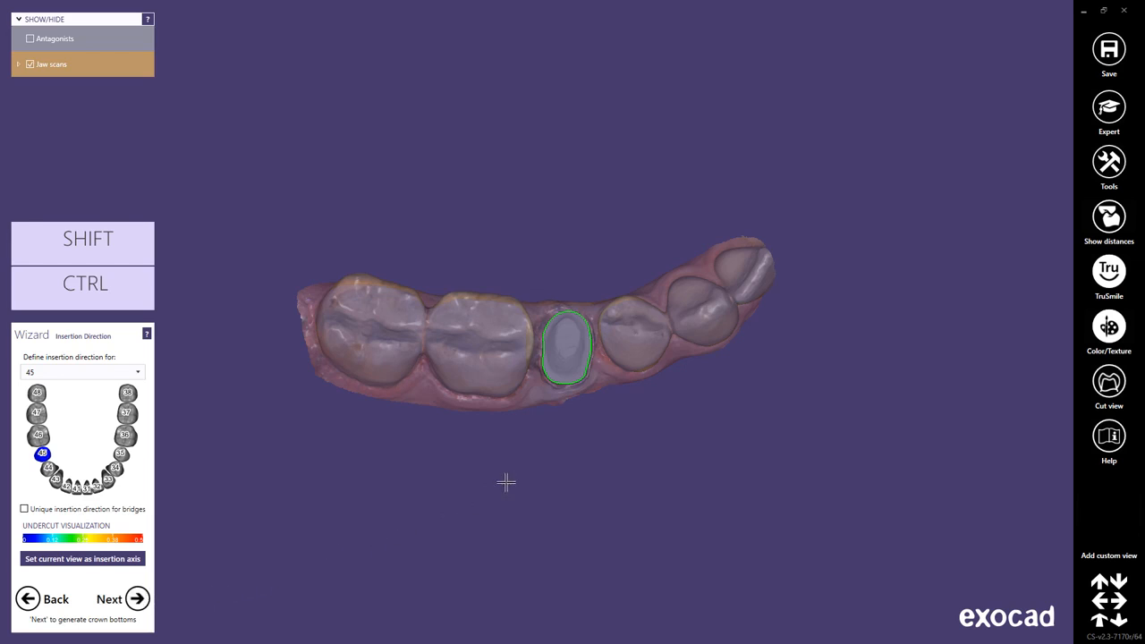
{"action": "scroll", "coordinate": [570, 444], "scroll_direction": "up", "scroll_amount": 2}
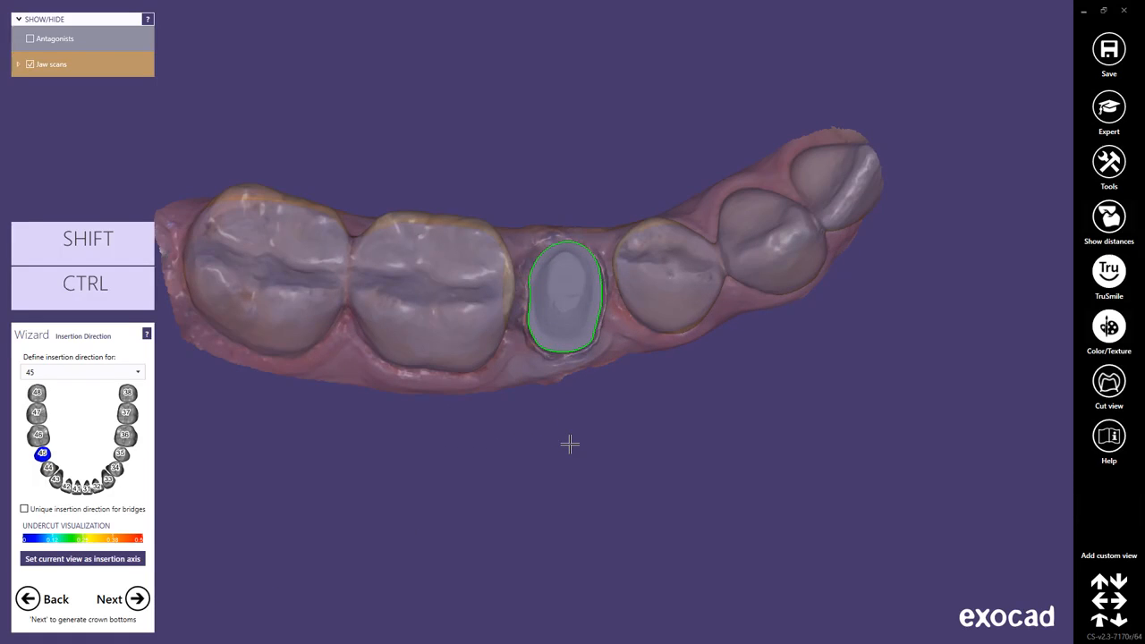
{"action": "right_click_drag", "start_coordinate": [570, 444], "coordinate": [572, 443]}
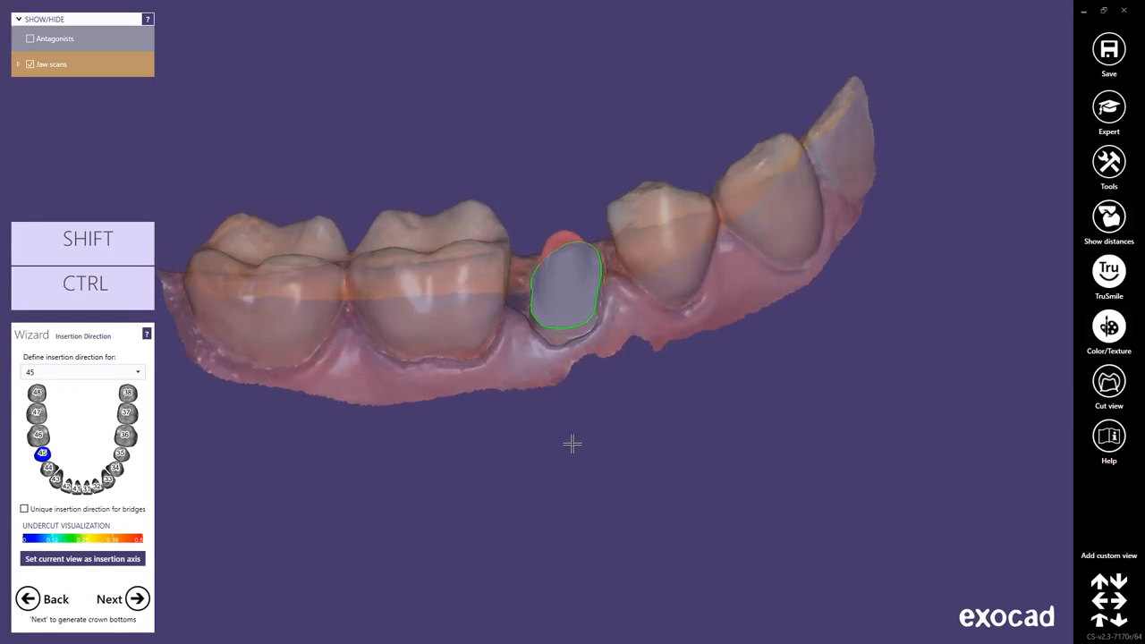
{"action": "right_click_drag", "start_coordinate": [573, 443], "coordinate": [572, 442]}
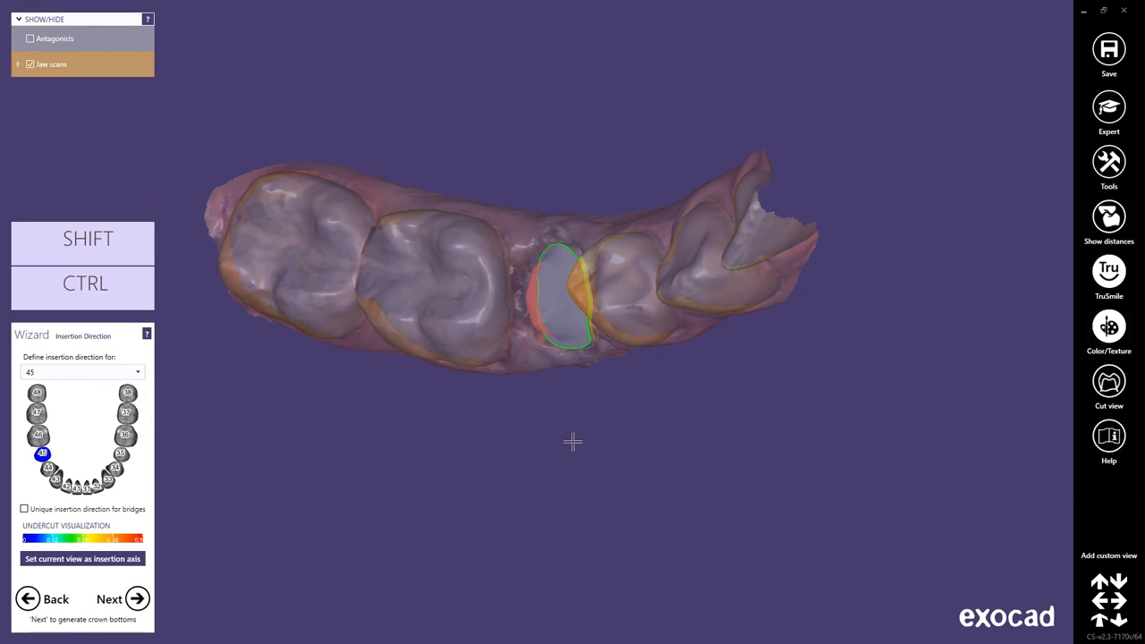
{"action": "right_click_drag", "start_coordinate": [573, 442], "coordinate": [572, 442]}
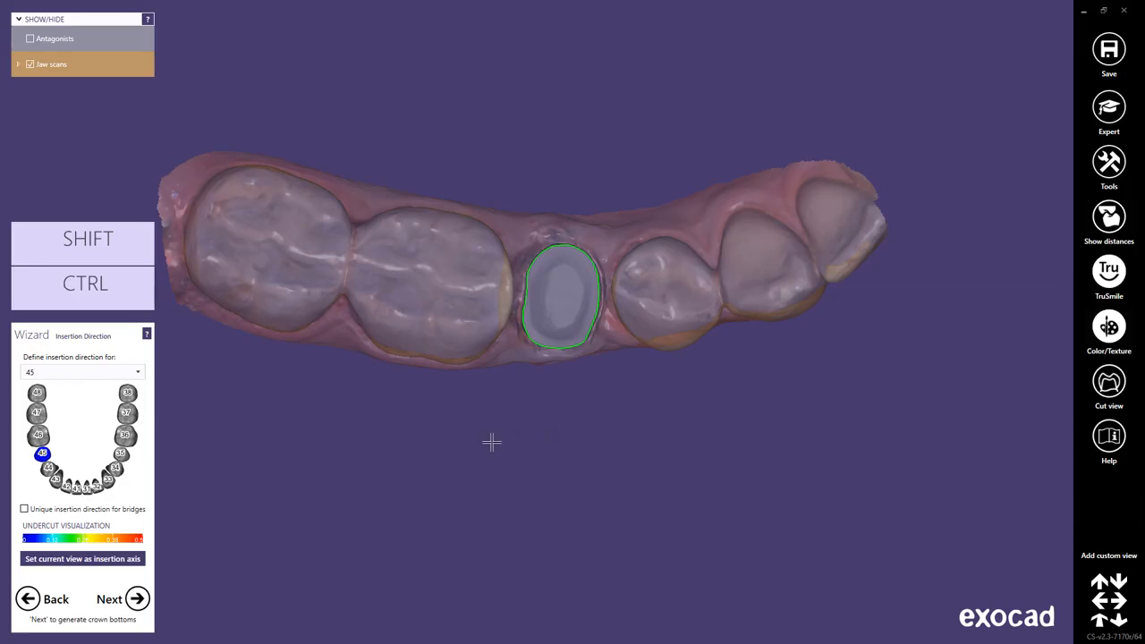
{"action": "left_click", "coordinate": [123, 559]}
{"action": "left_click", "coordinate": [139, 600]}
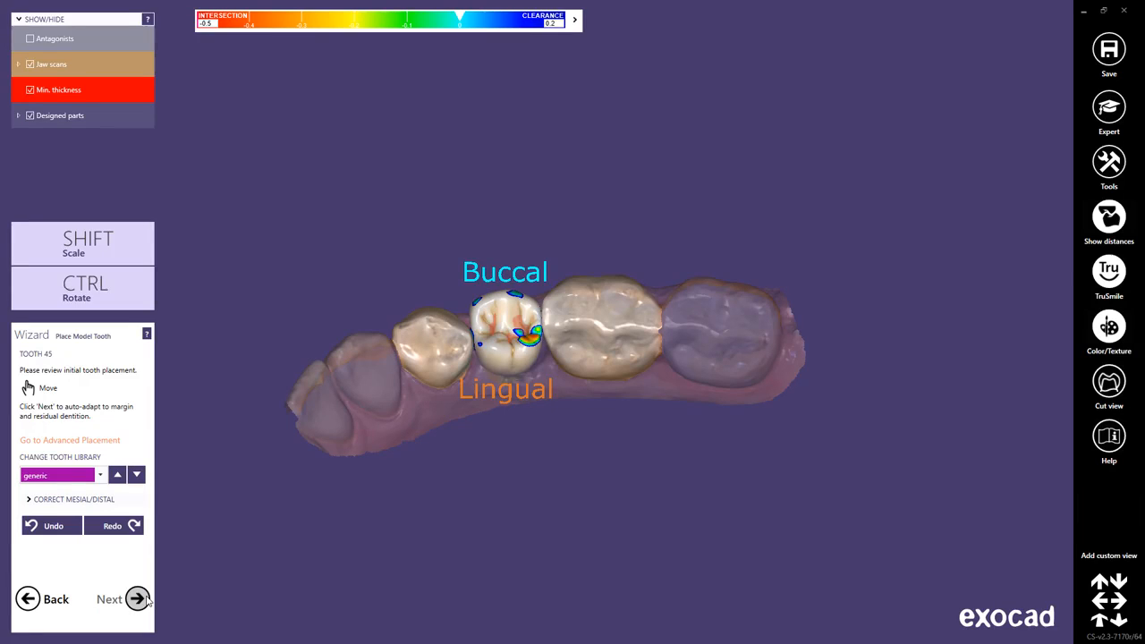
Examine the initial placement of model tooth 45 from the occlusal side and show its mesial/distal neighbour assignment.
{"action": "scroll", "coordinate": [505, 459], "scroll_direction": "up", "scroll_amount": 2}
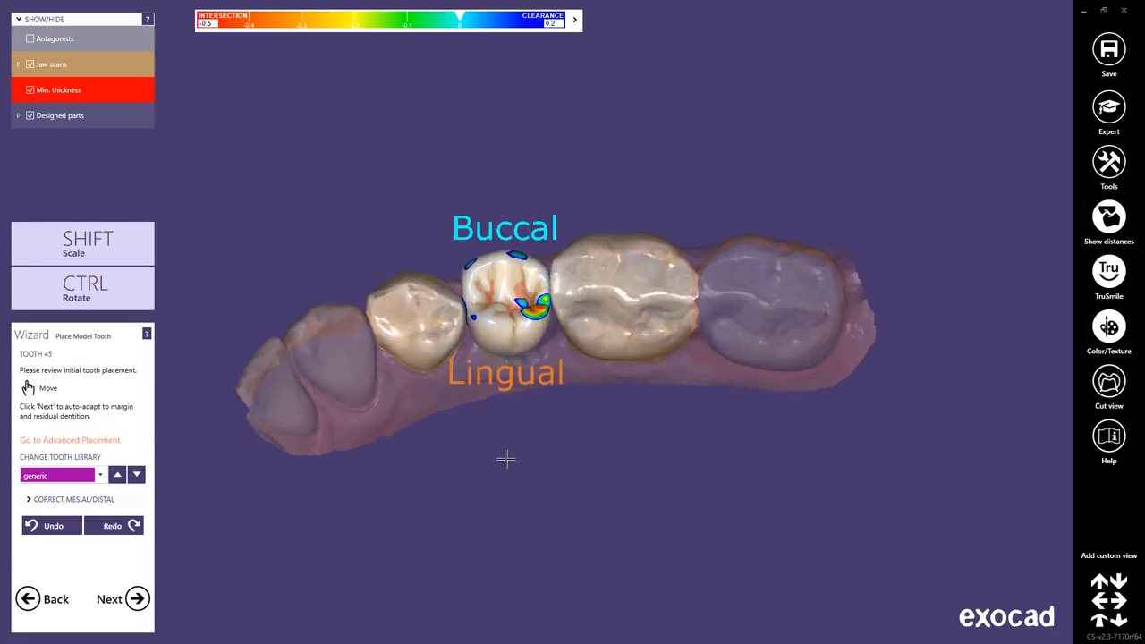
{"action": "scroll", "coordinate": [505, 459], "scroll_direction": "up", "scroll_amount": 1}
{"action": "right_click_drag", "start_coordinate": [506, 459], "coordinate": [506, 464]}
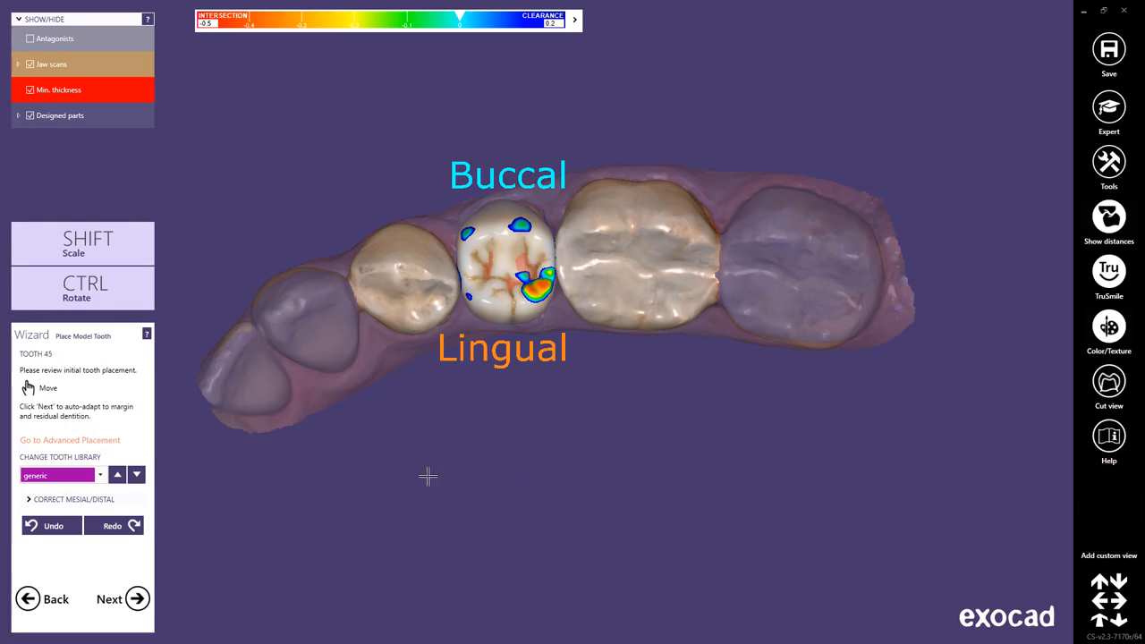
{"action": "left_click", "coordinate": [95, 502]}
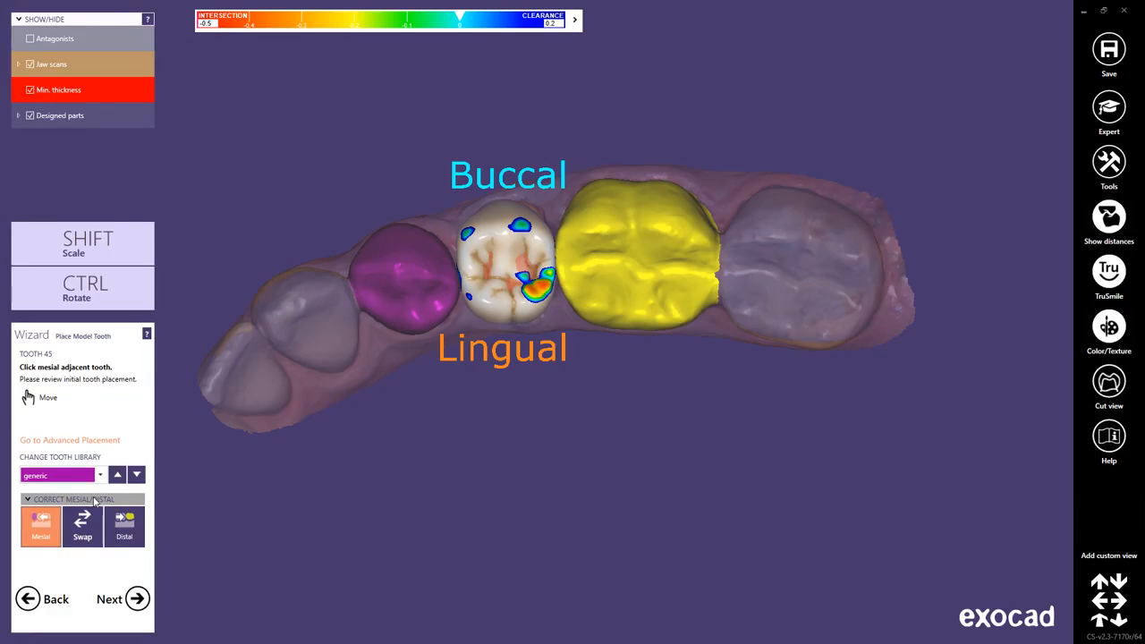
Try the e-xofan and ashortia tooth libraries for tooth 45 and switch the model tooth to the alternative library.
{"action": "left_click", "coordinate": [100, 475]}
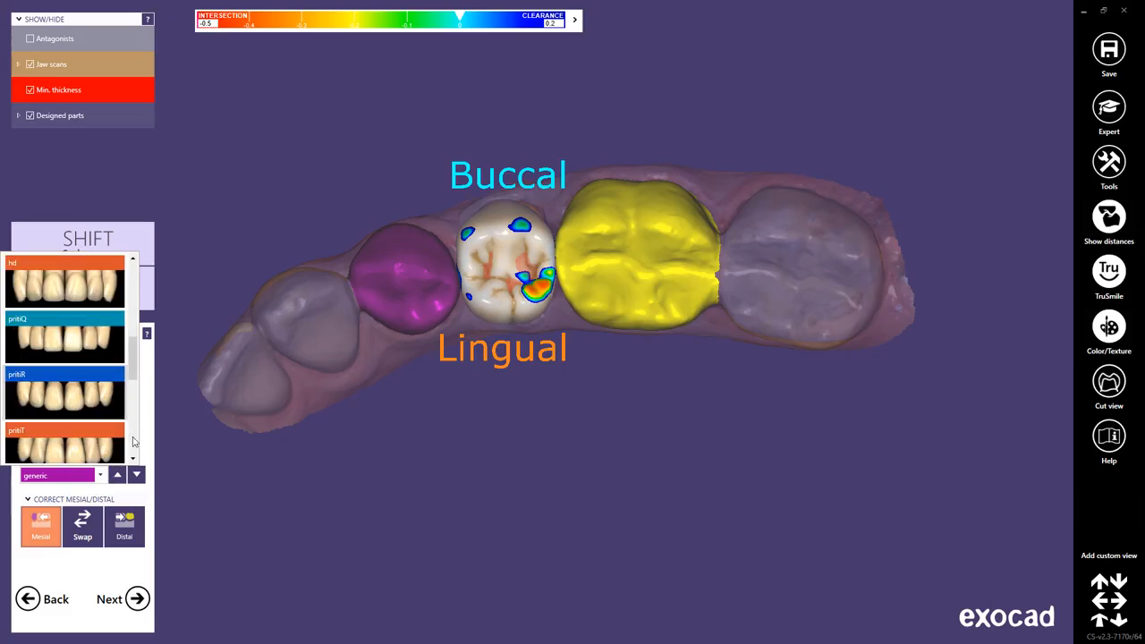
{"action": "scroll", "coordinate": [140, 395], "scroll_direction": "up", "scroll_amount": 3}
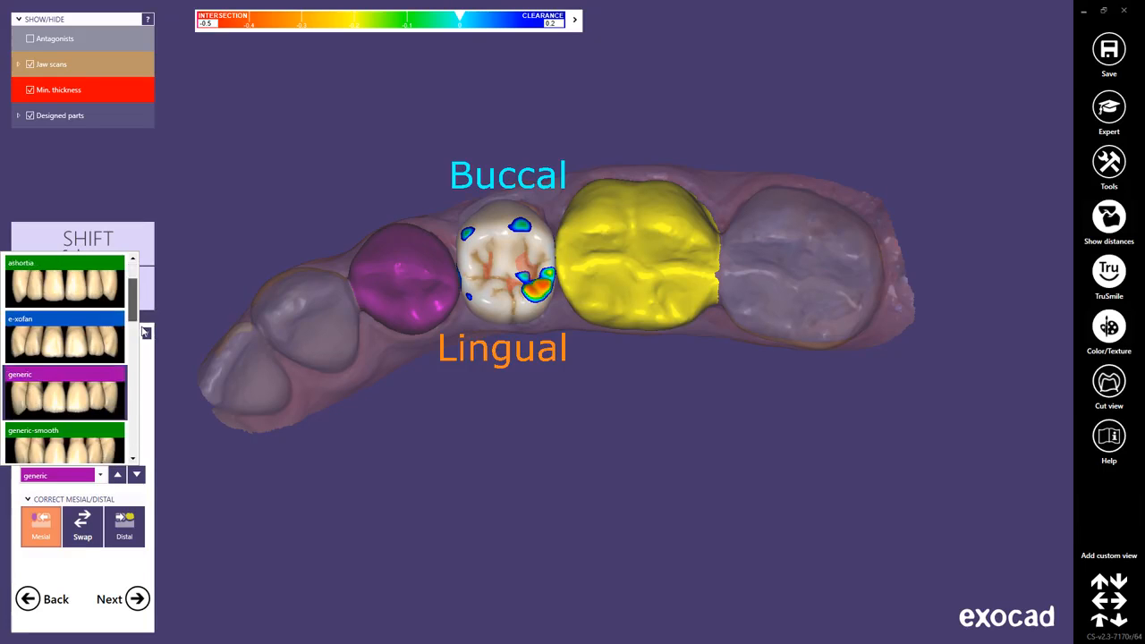
{"action": "left_click", "coordinate": [105, 264]}
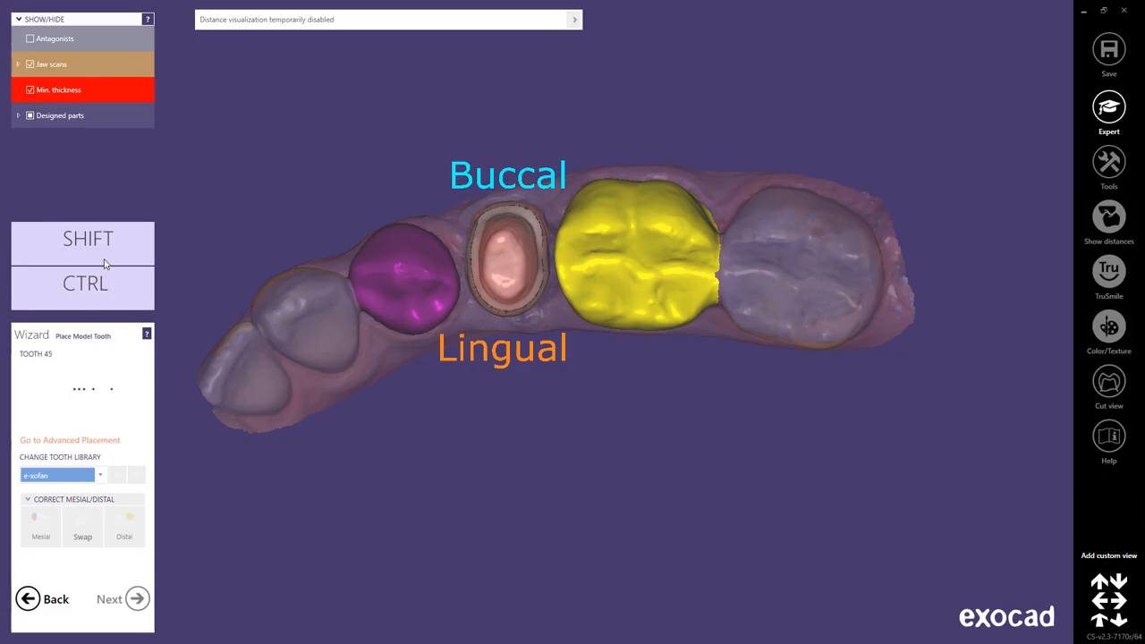
{"action": "left_click", "coordinate": [118, 475]}
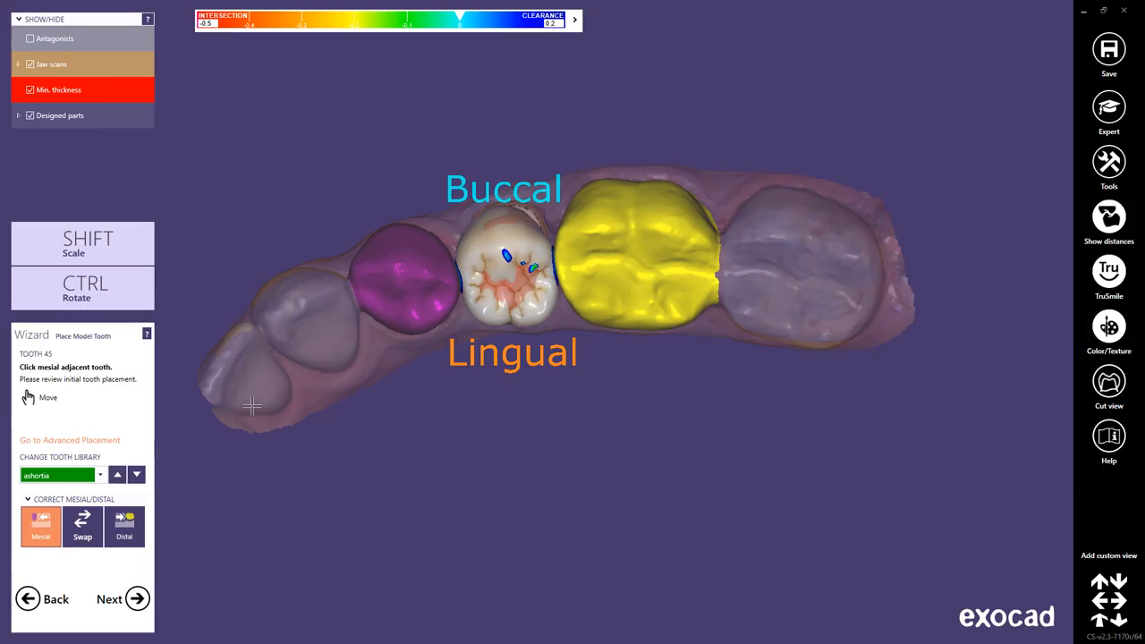
{"action": "scroll", "coordinate": [497, 284], "scroll_direction": "up", "scroll_amount": 1, "text": "ctrl"}
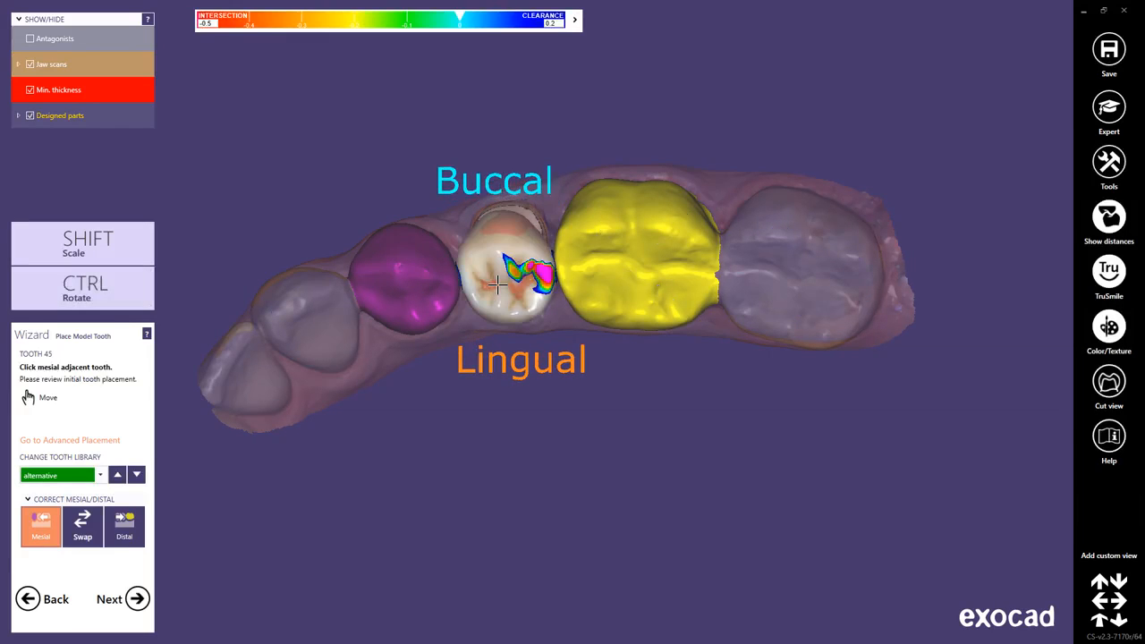
Move model tooth 45 over the preparation between its neighbours, checking it from the buccal and lingual sides.
{"action": "right_click_drag", "start_coordinate": [502, 403], "coordinate": [519, 363]}
{"action": "scroll", "coordinate": [523, 342], "scroll_direction": "up", "scroll_amount": 4}
{"action": "left_click_drag", "start_coordinate": [530, 310], "coordinate": [531, 317]}
{"action": "right_click_drag", "start_coordinate": [553, 406], "coordinate": [573, 440]}
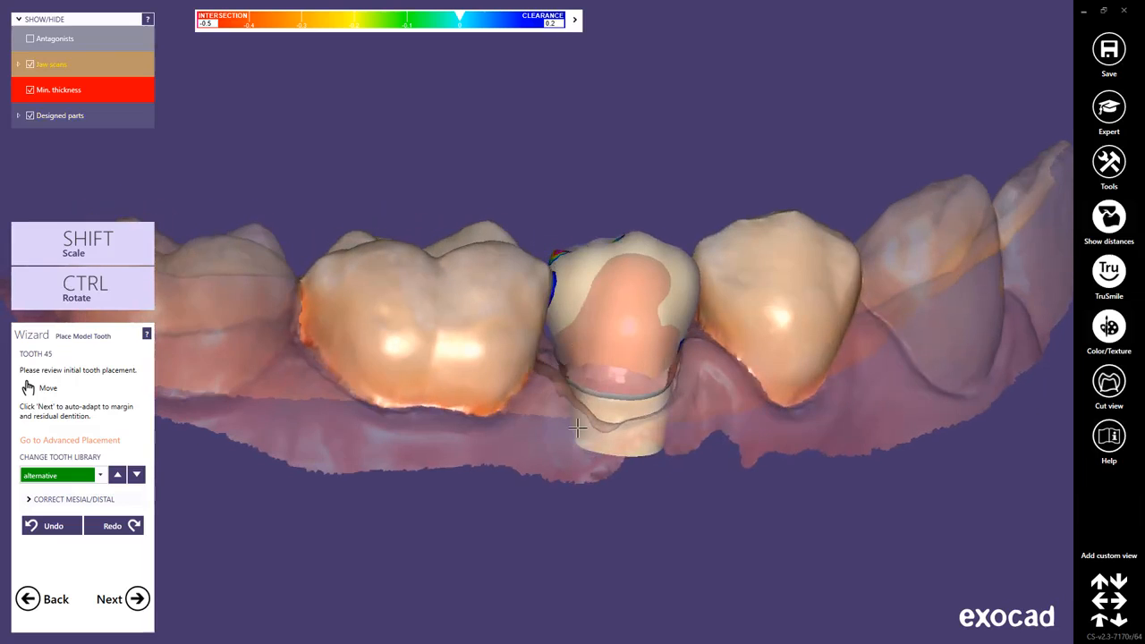
{"action": "right_click_drag", "start_coordinate": [706, 471], "coordinate": [705, 465]}
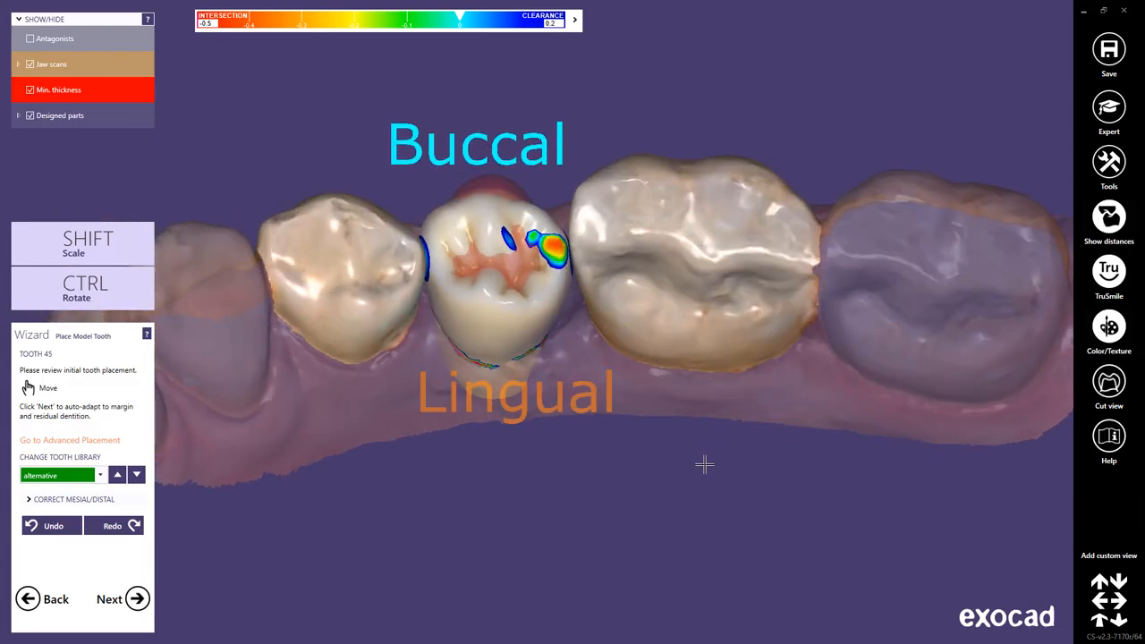
Fine-tune the placement of model tooth 45 against its neighbours and proceed through the advanced placement to free-forming.
{"action": "left_click_drag", "start_coordinate": [538, 221], "coordinate": [573, 268], "text": "shift"}
{"action": "mouse_move", "coordinate": [595, 433]}
{"action": "right_mouse_down"}
{"action": "mouse_move", "coordinate": [598, 408]}
{"action": "mouse_move", "coordinate": [595, 425]}
{"action": "right_mouse_up"}
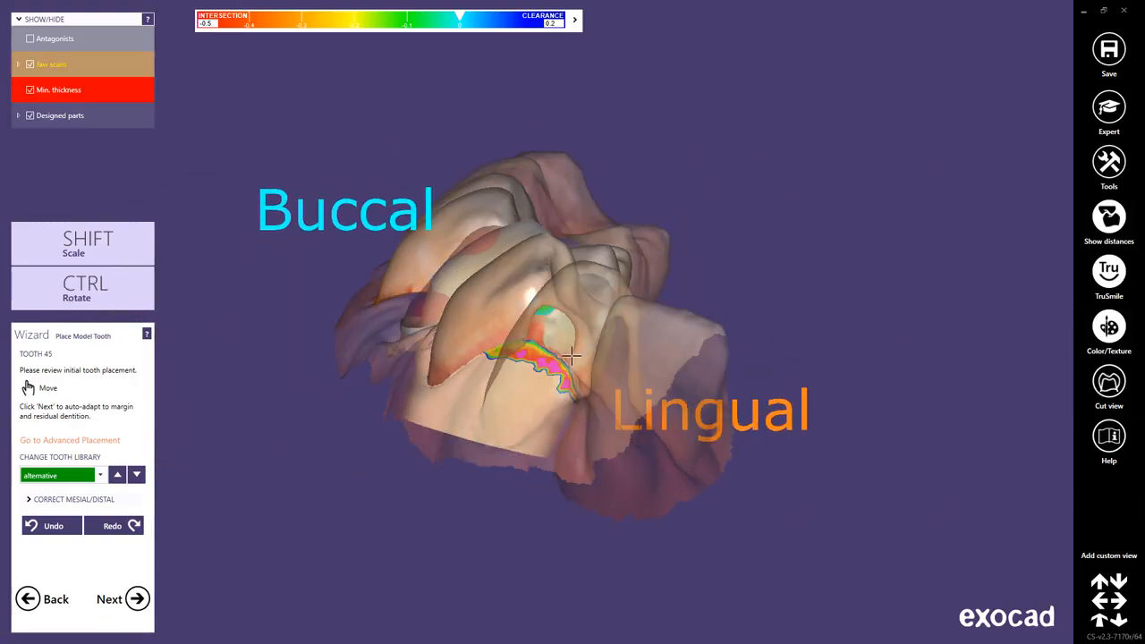
{"action": "left_click_drag", "start_coordinate": [522, 231], "coordinate": [520, 230], "text": "ctrl"}
{"action": "left_click_drag", "start_coordinate": [467, 267], "coordinate": [450, 269]}
{"action": "right_click_drag", "start_coordinate": [643, 468], "coordinate": [641, 468]}
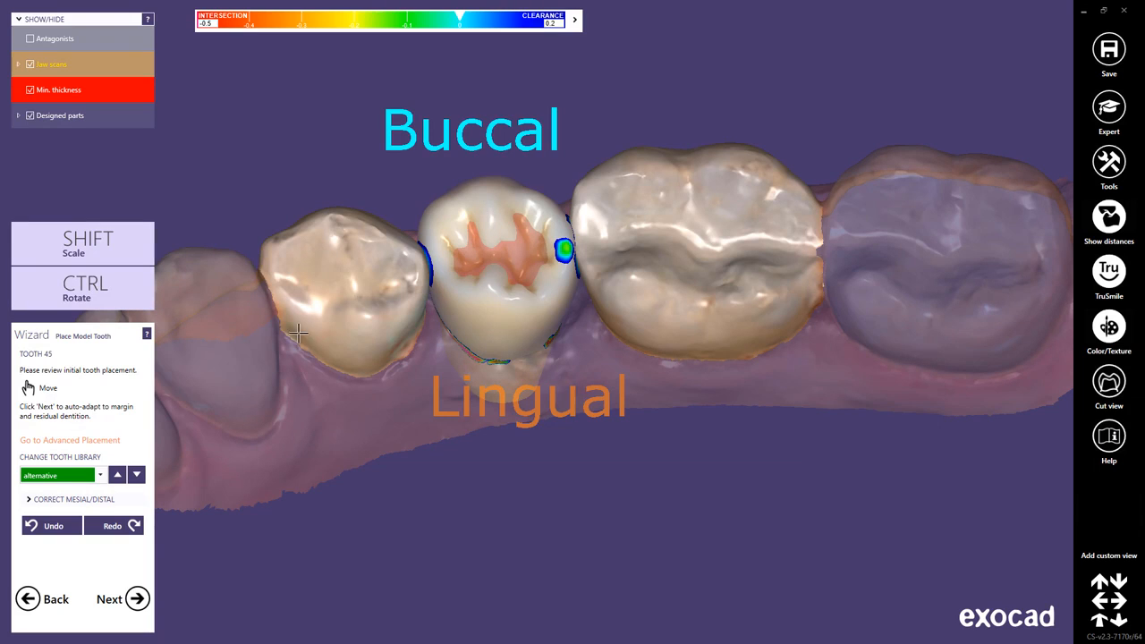
{"action": "left_click", "coordinate": [109, 442]}
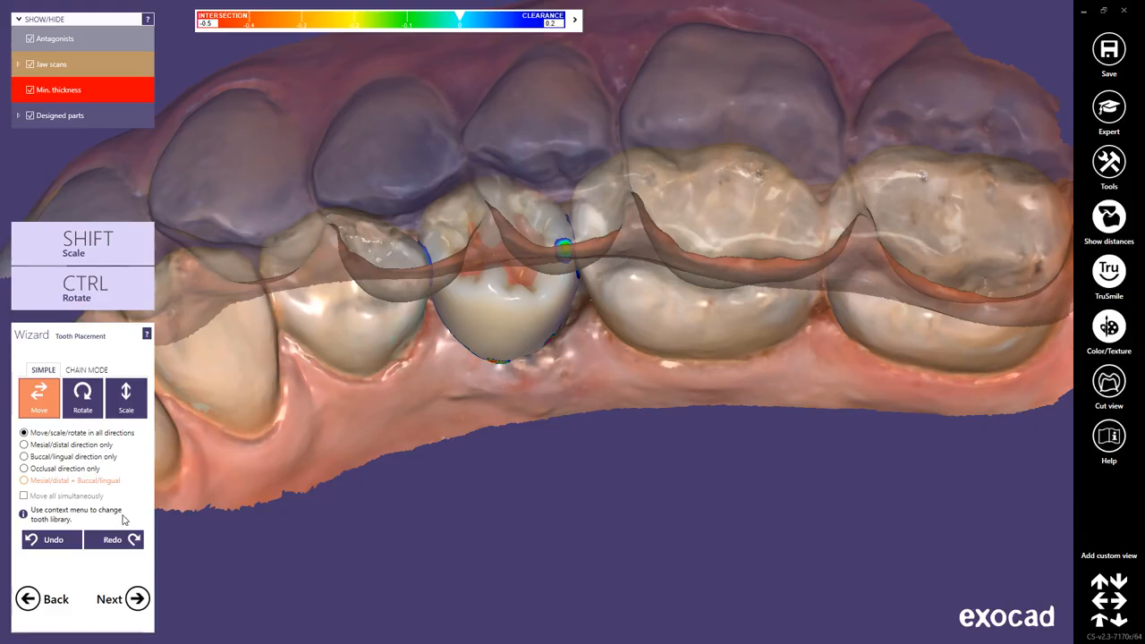
{"action": "left_click", "coordinate": [137, 601]}
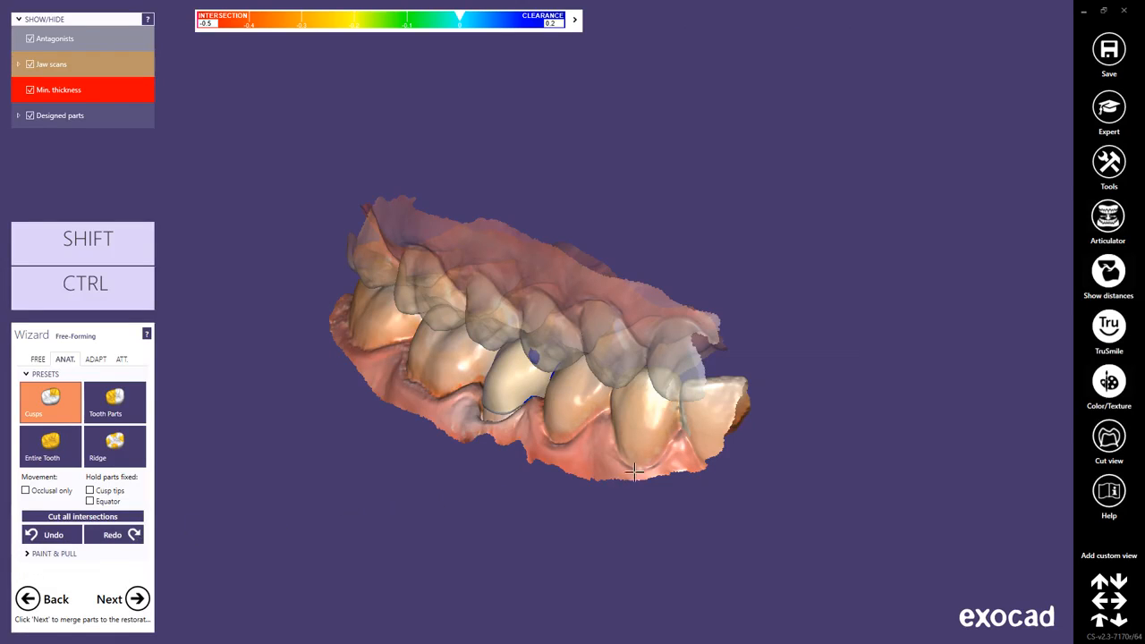
Start the articulator and play back the Protrusion, Retrusion, Laterotrusion Left and Laterotrusion Right jaw movements.
{"action": "left_click", "coordinate": [1099, 222]}
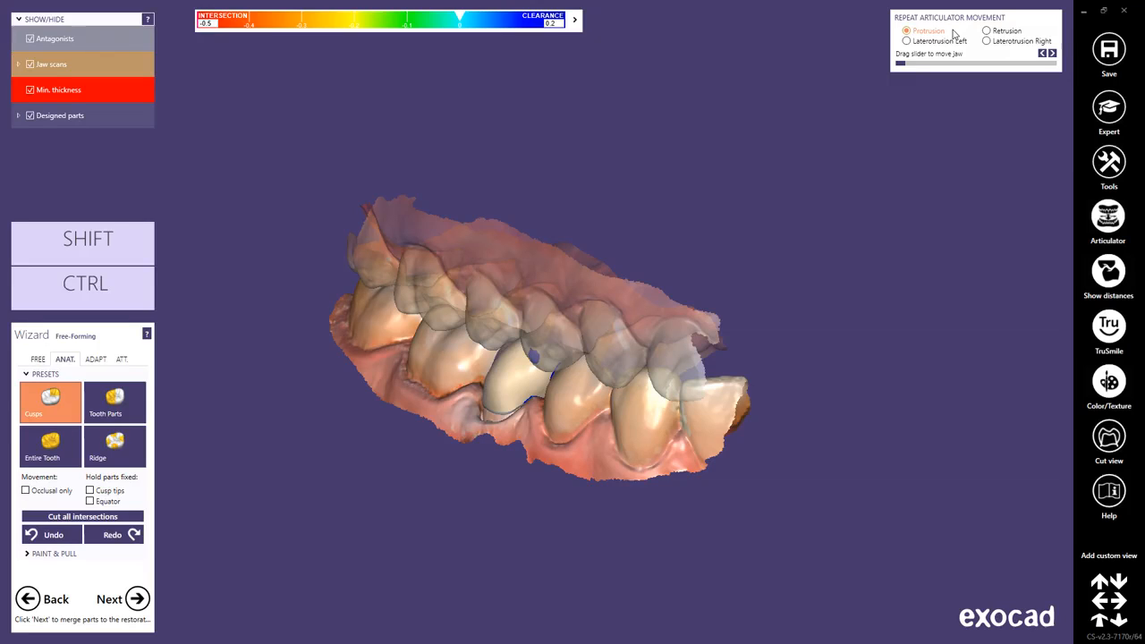
{"action": "mouse_move", "coordinate": [901, 63]}
{"action": "left_mouse_down"}
{"action": "mouse_move", "coordinate": [1052, 64]}
{"action": "mouse_move", "coordinate": [900, 63]}
{"action": "left_mouse_up"}
{"action": "left_click", "coordinate": [987, 30]}
{"action": "mouse_move", "coordinate": [918, 67]}
{"action": "left_mouse_down"}
{"action": "mouse_move", "coordinate": [984, 63]}
{"action": "mouse_move", "coordinate": [900, 63]}
{"action": "mouse_move", "coordinate": [1049, 65]}
{"action": "mouse_move", "coordinate": [901, 65]}
{"action": "left_mouse_up"}
{"action": "left_click", "coordinate": [906, 41]}
{"action": "left_click", "coordinate": [987, 41]}
{"action": "mouse_move", "coordinate": [900, 63]}
{"action": "left_mouse_down"}
{"action": "mouse_move", "coordinate": [1047, 65]}
{"action": "mouse_move", "coordinate": [899, 65]}
{"action": "left_mouse_up"}
Hide the antagonists to expose the occlusal contacts on crown 45 and expand the contact display options with Dynamic enabled.
{"action": "right_click_drag", "start_coordinate": [751, 349], "coordinate": [752, 346]}
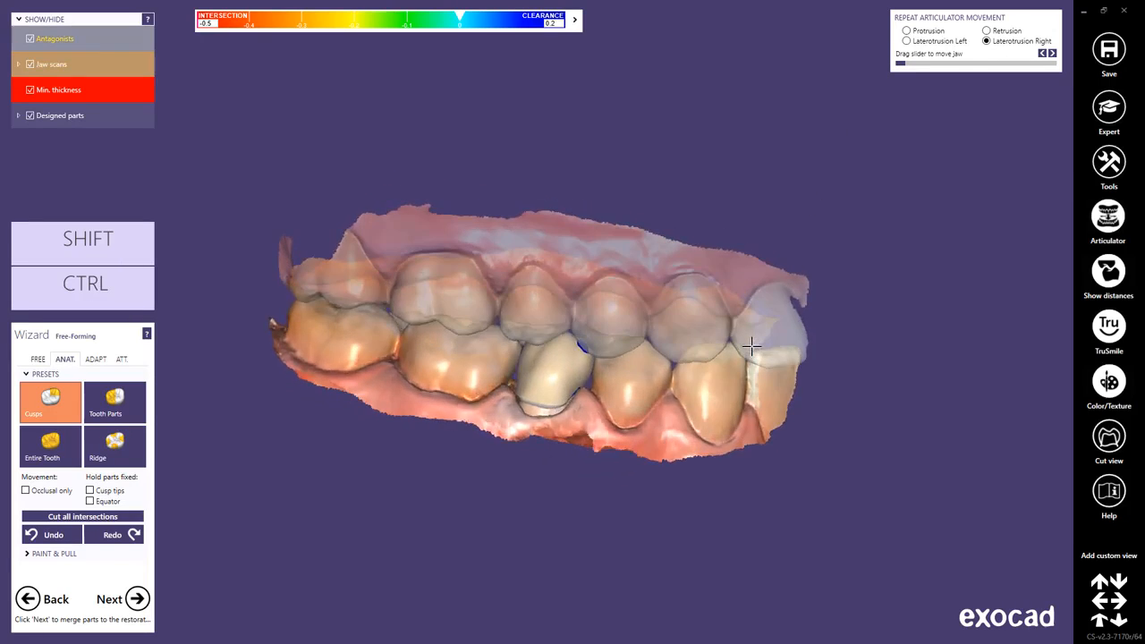
{"action": "scroll", "coordinate": [545, 374], "scroll_direction": "up", "scroll_amount": 3}
{"action": "right_click_drag", "start_coordinate": [772, 429], "coordinate": [769, 430]}
{"action": "scroll", "coordinate": [483, 302], "scroll_direction": "up", "scroll_amount": 1}
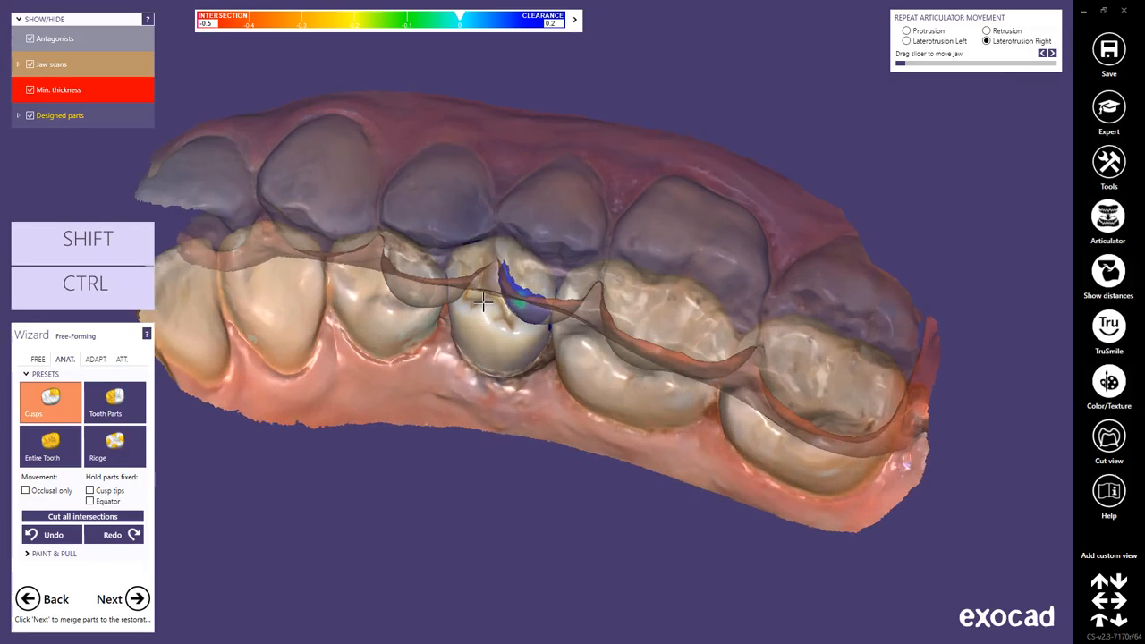
{"action": "scroll", "coordinate": [483, 302], "scroll_direction": "up", "scroll_amount": 2}
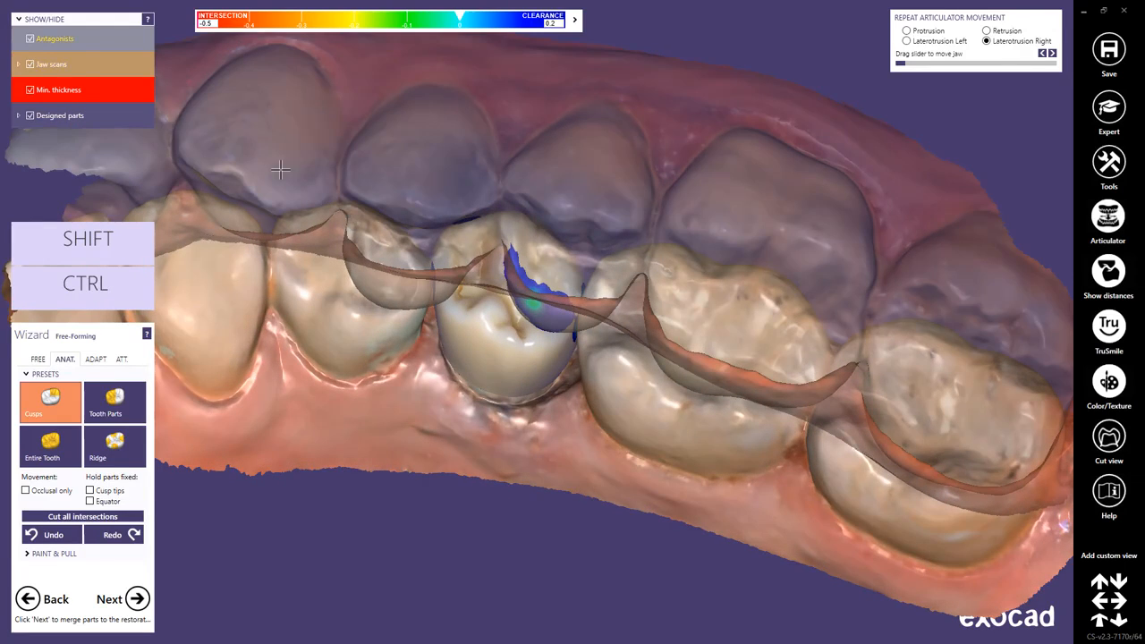
{"action": "left_click", "coordinate": [31, 40]}
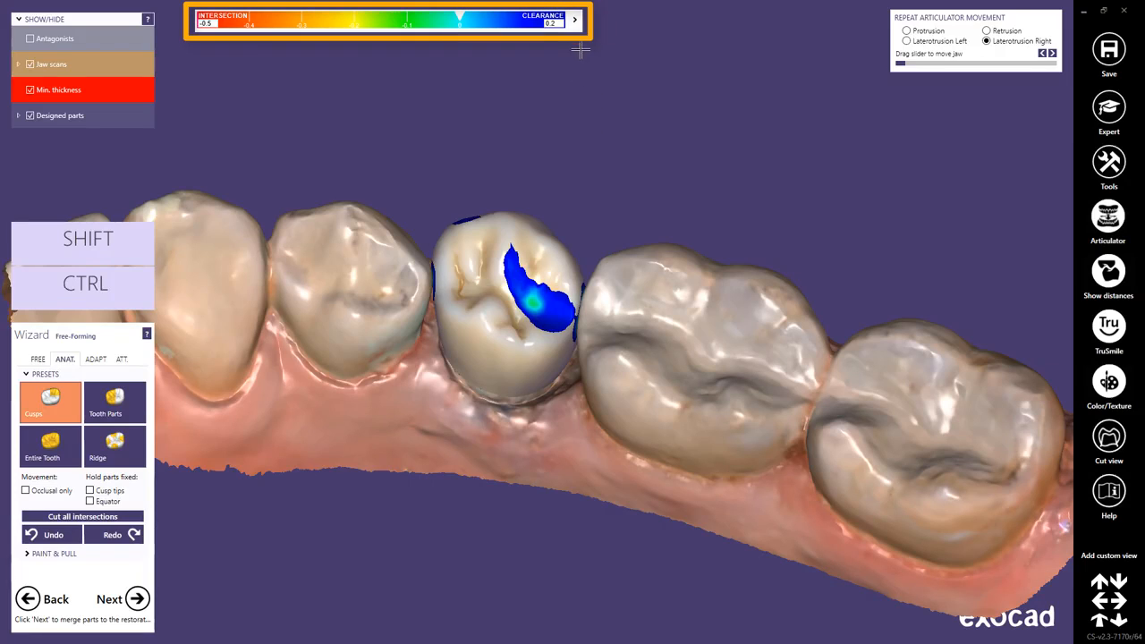
{"action": "left_click", "coordinate": [575, 20]}
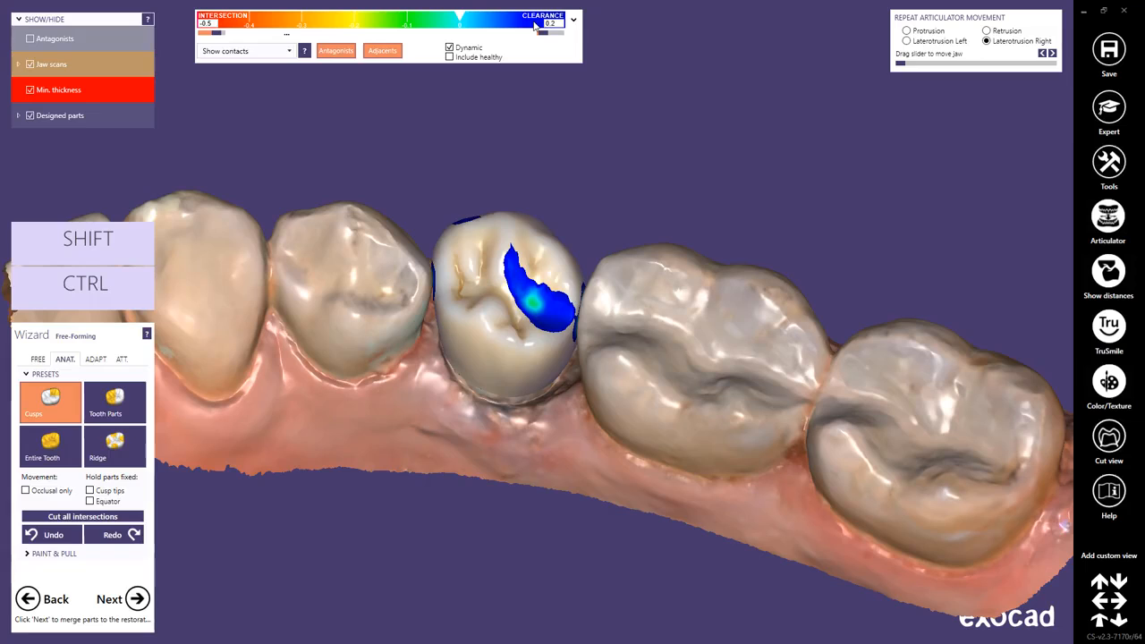
{"action": "left_click", "coordinate": [469, 51]}
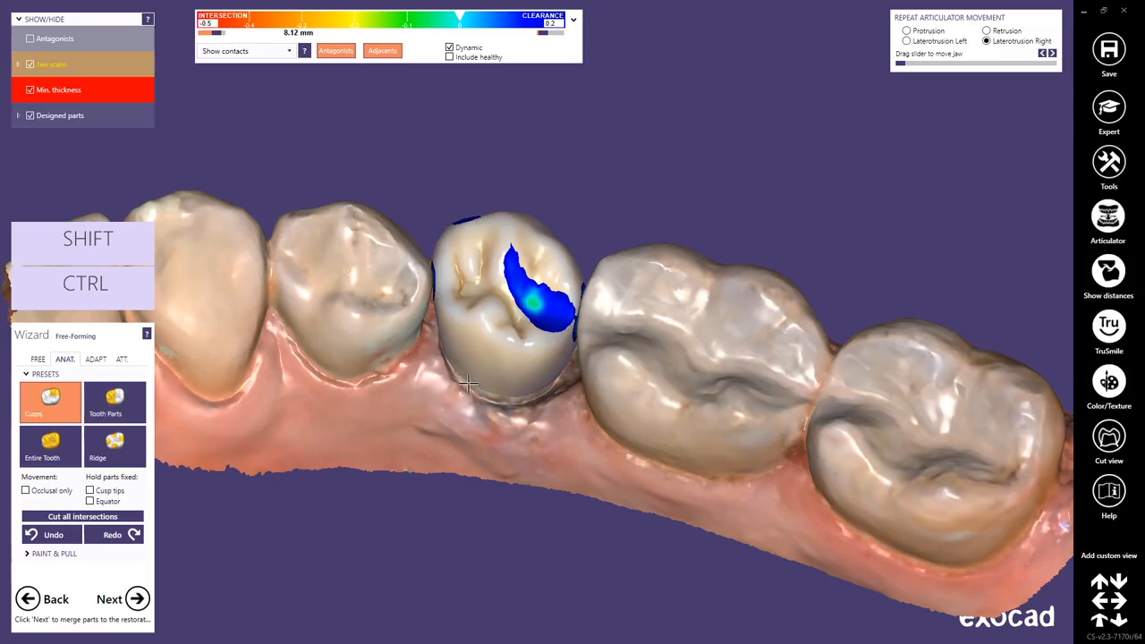
Activate the Tooth Parts anatomic preset and examine crown 45 and its contacts from several sides.
{"action": "scroll", "coordinate": [470, 383], "scroll_direction": "up", "scroll_amount": 3}
{"action": "left_click_drag", "start_coordinate": [502, 276], "coordinate": [507, 267]}
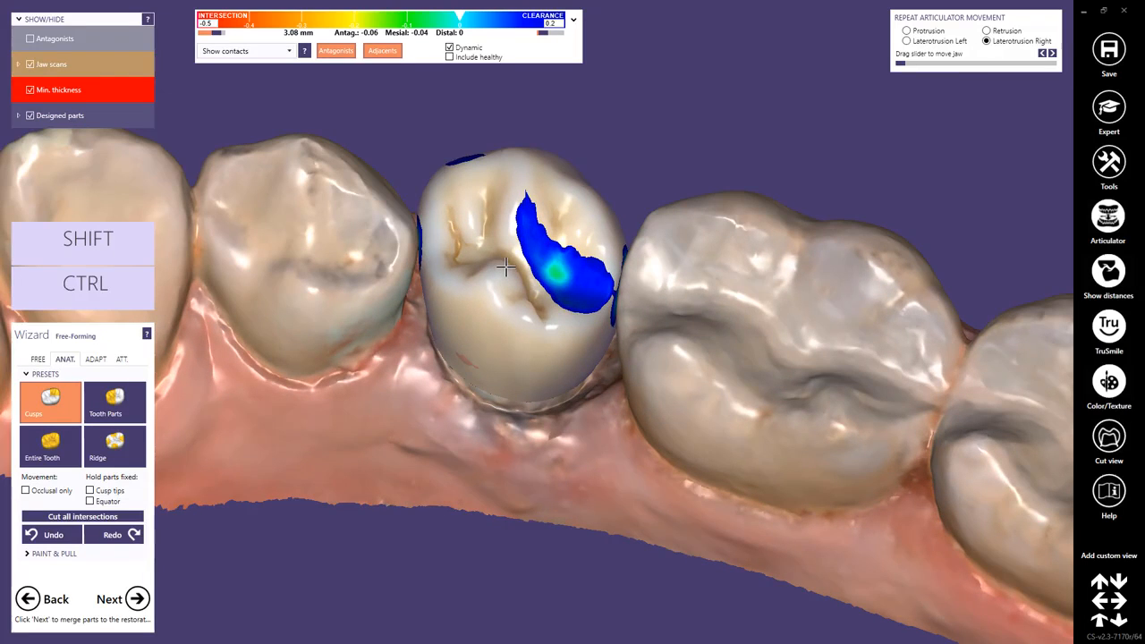
{"action": "left_click", "coordinate": [116, 401]}
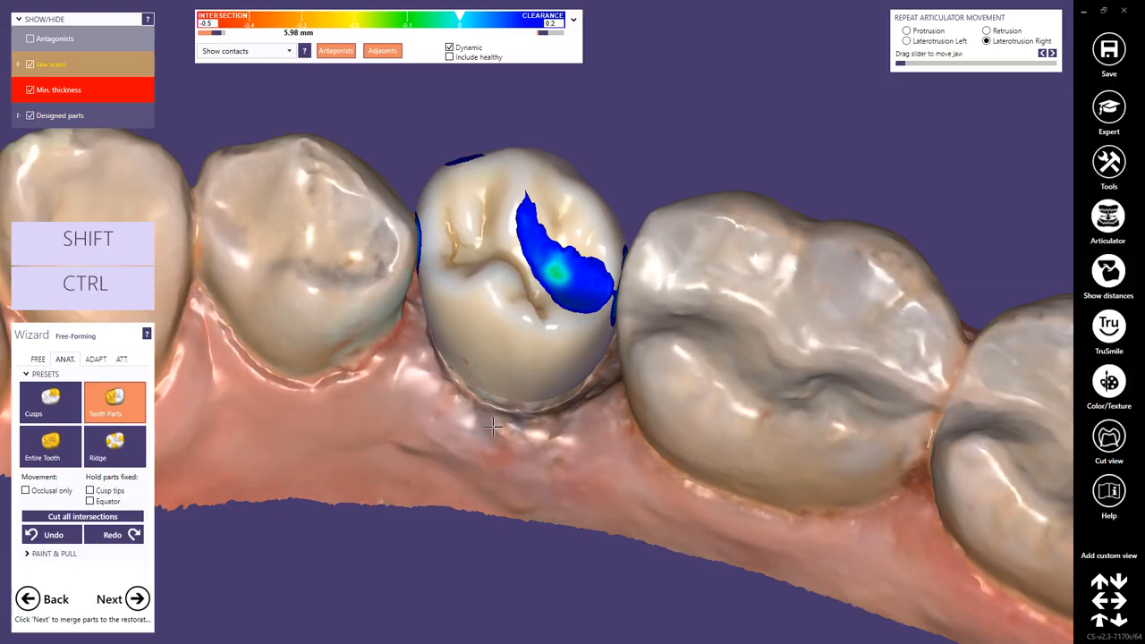
{"action": "right_click_drag", "start_coordinate": [524, 499], "coordinate": [524, 504]}
{"action": "left_click_drag", "start_coordinate": [431, 278], "coordinate": [439, 286]}
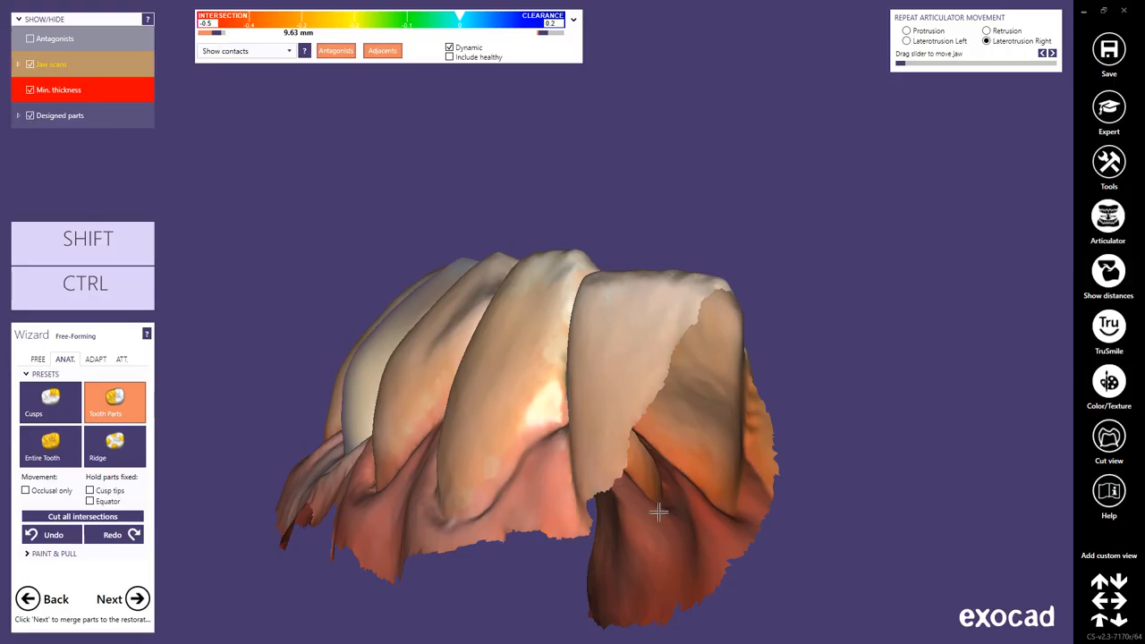
{"action": "right_click_drag", "start_coordinate": [639, 499], "coordinate": [665, 517]}
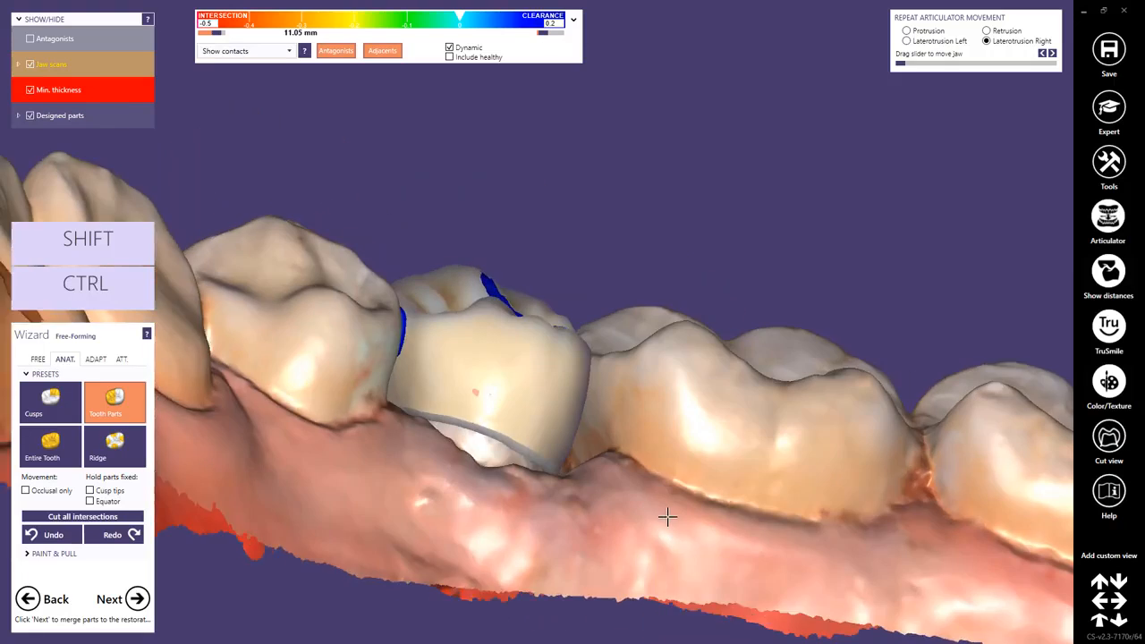
{"action": "right_click_drag", "start_coordinate": [668, 516], "coordinate": [668, 517]}
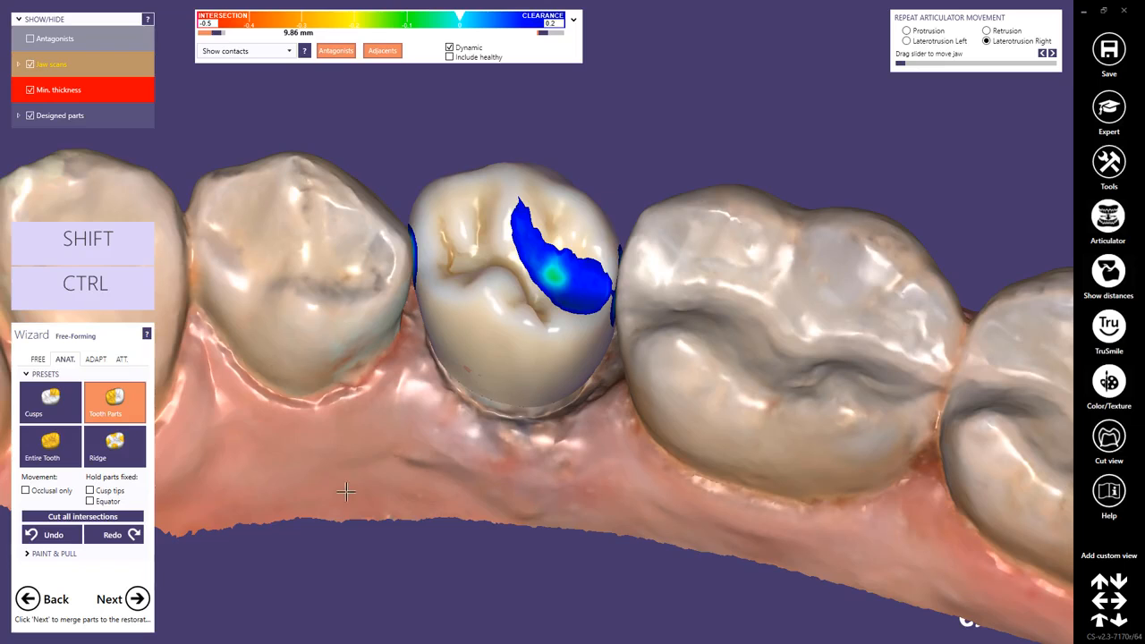
Activate the Entire Tooth anatomic preset and move crown 45 slightly in the occlusal direction.
{"action": "left_click", "coordinate": [126, 453]}
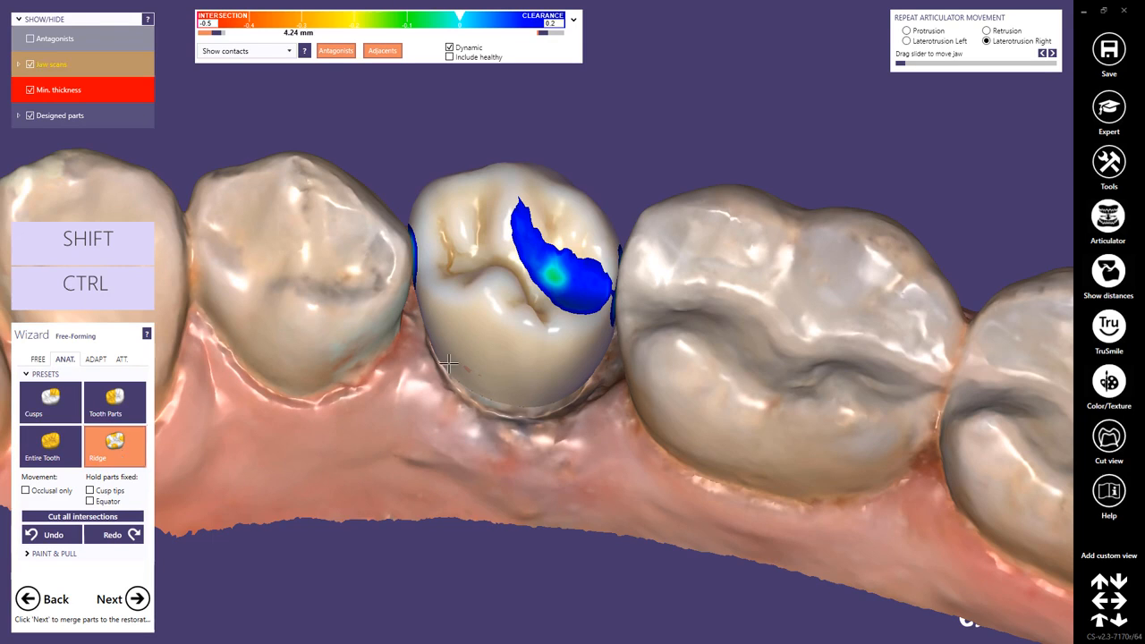
{"action": "scroll", "coordinate": [555, 318], "scroll_direction": "up", "scroll_amount": 5}
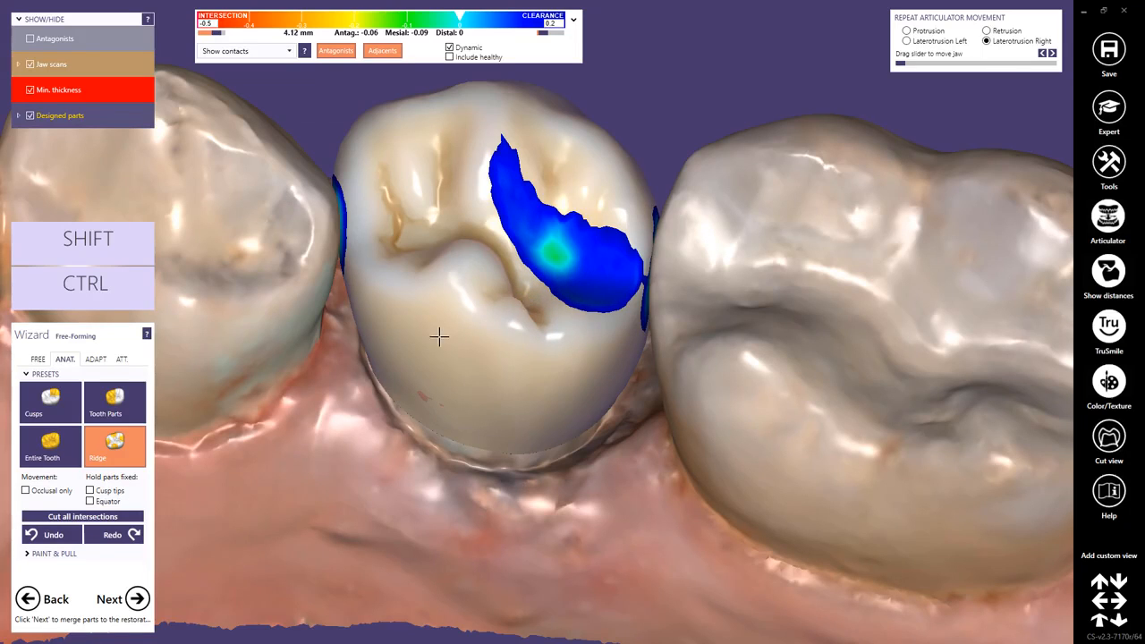
{"action": "left_click", "coordinate": [65, 442]}
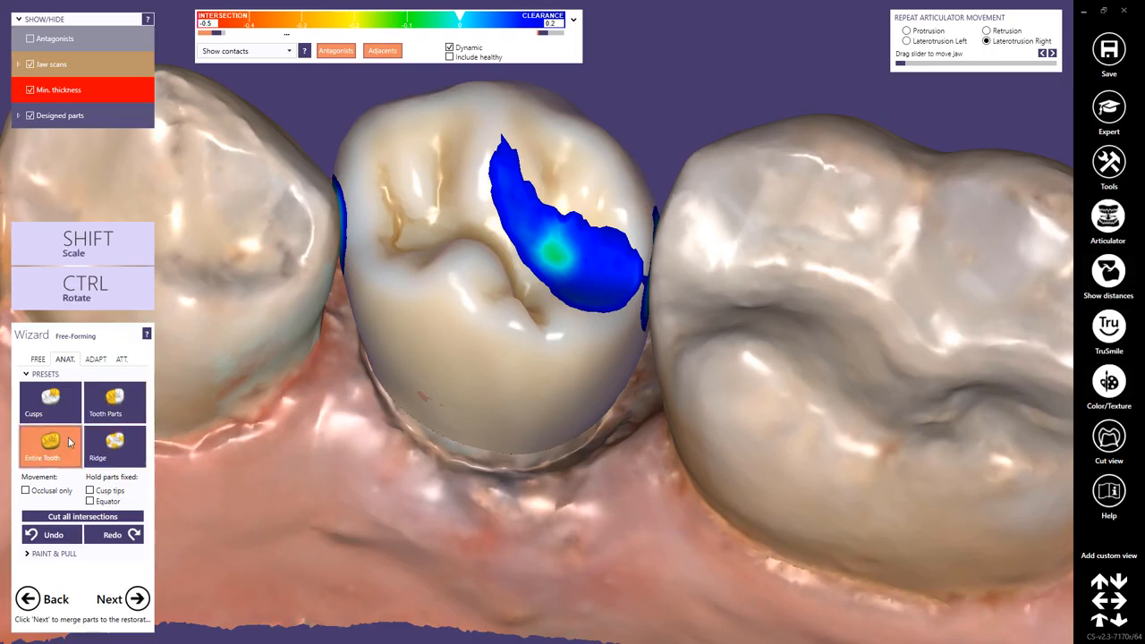
{"action": "right_click_drag", "start_coordinate": [545, 442], "coordinate": [543, 442]}
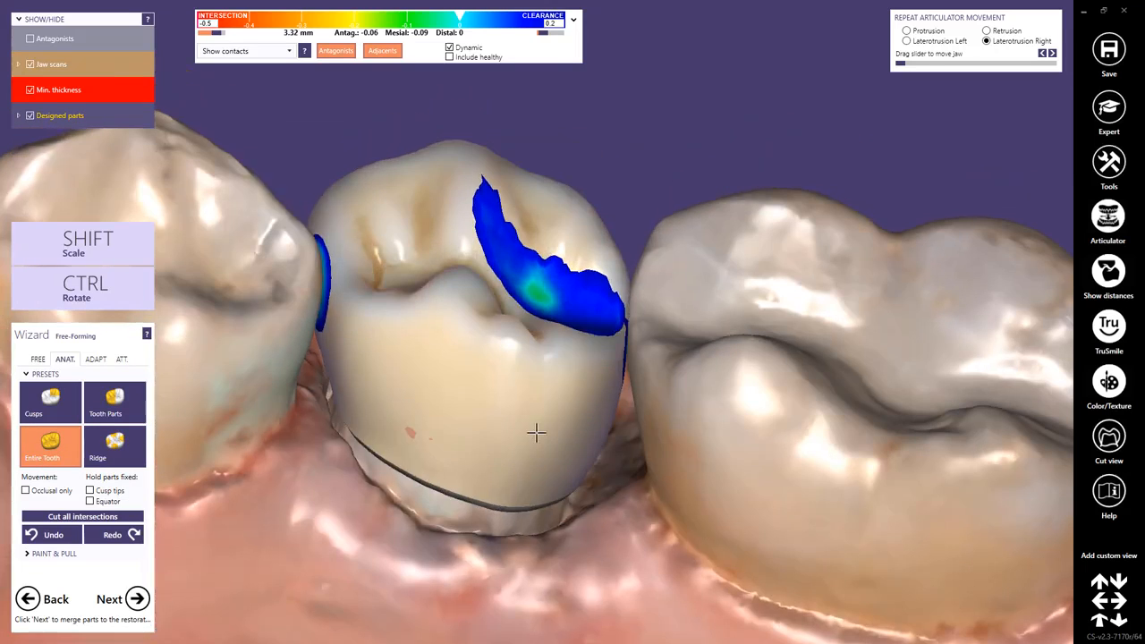
{"action": "left_click_drag", "start_coordinate": [522, 419], "coordinate": [524, 412]}
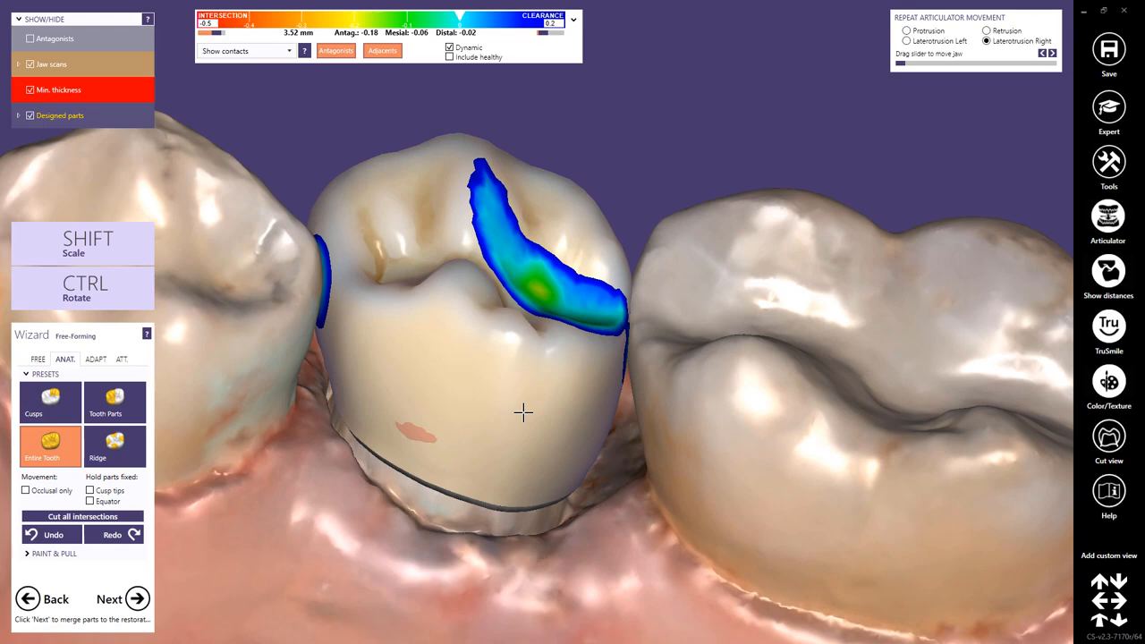
Cut crown 45's intersections with the antagonist using occlusal adaptation with dynamic occlusion, leaving no parts excluded.
{"action": "left_click", "coordinate": [94, 359]}
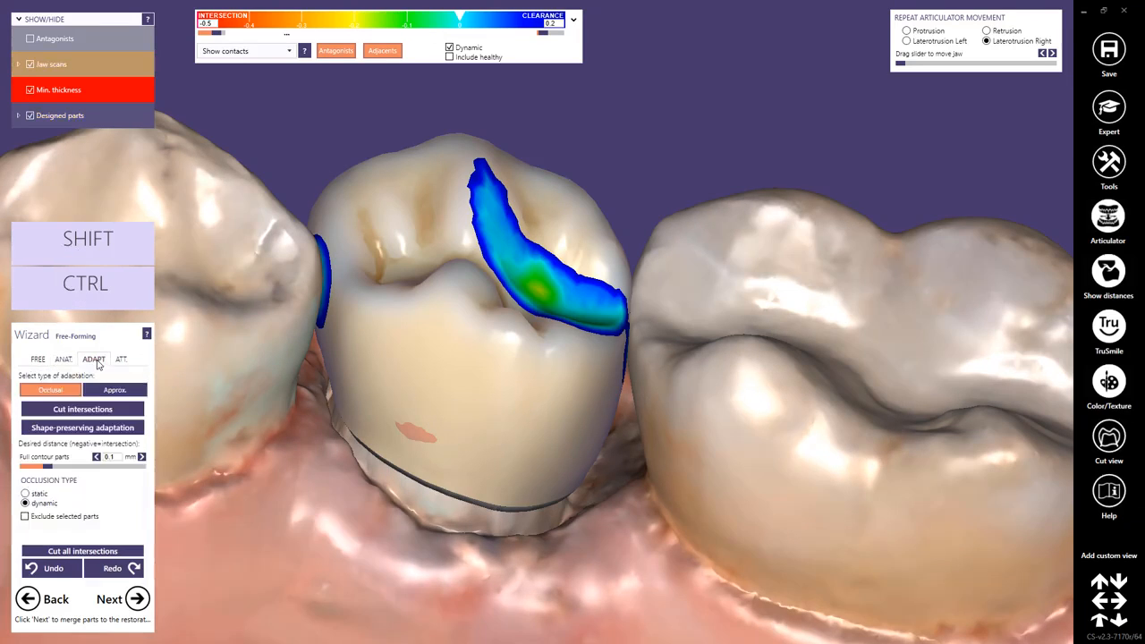
{"action": "left_click", "coordinate": [99, 410]}
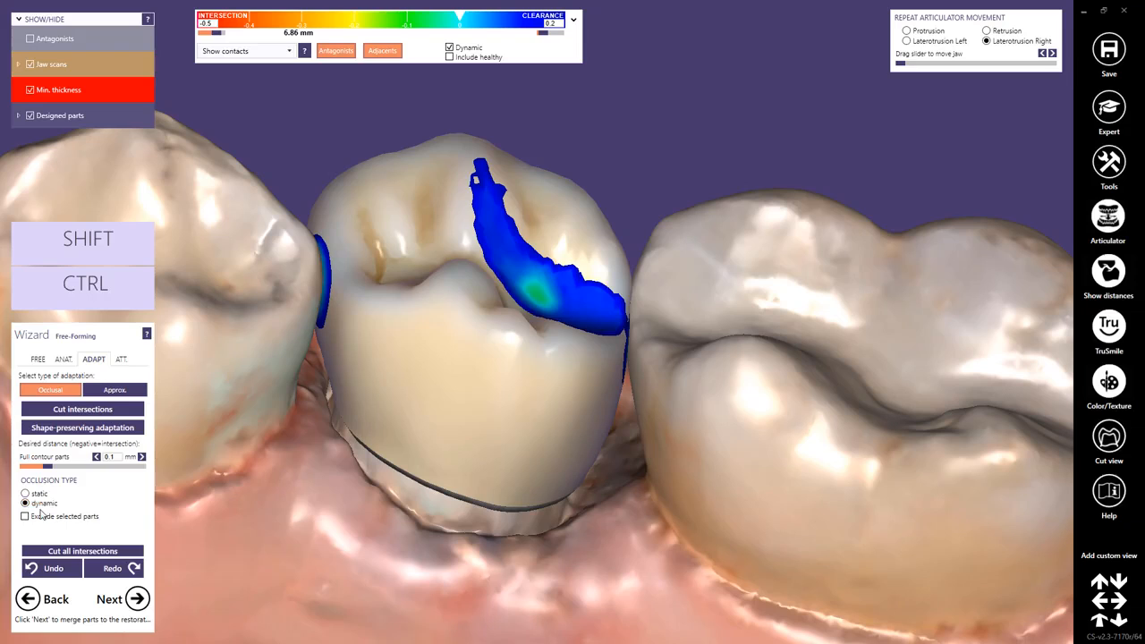
{"action": "left_click", "coordinate": [25, 517]}
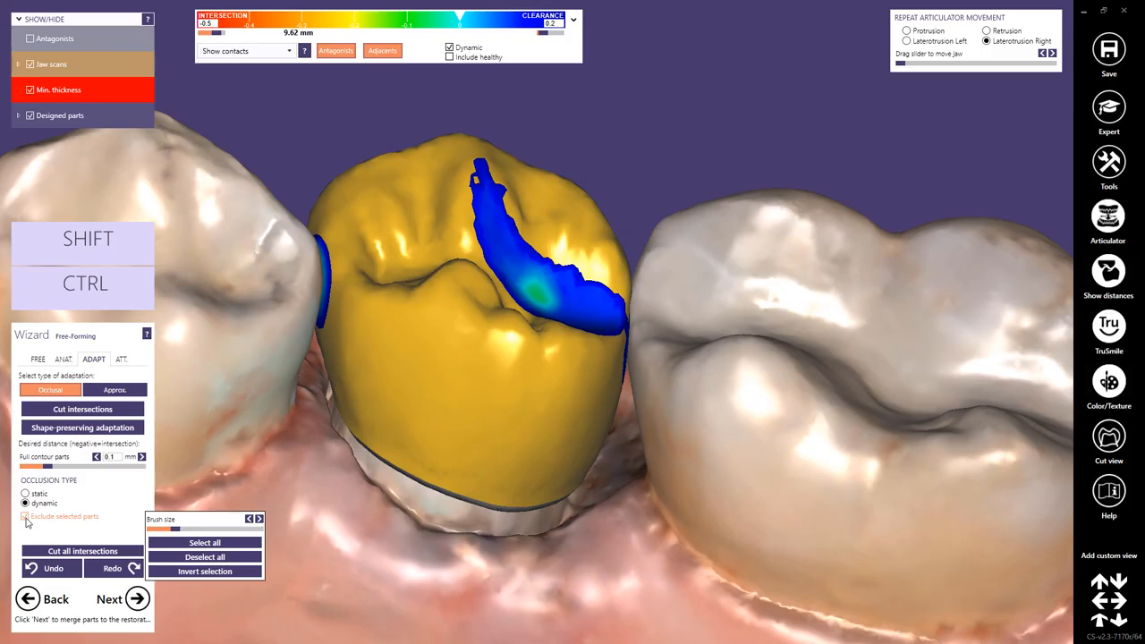
{"action": "left_click", "coordinate": [26, 519]}
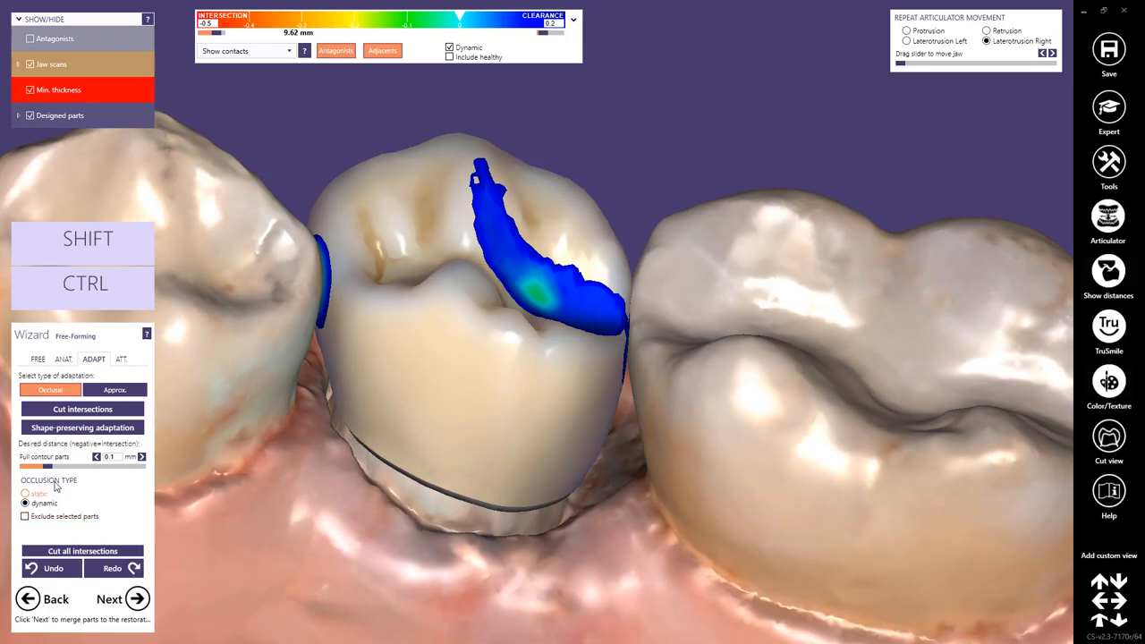
Switch to approximal adaptation with Block out neighbor collisions enabled and cut all intersections of crown 45.
{"action": "left_click", "coordinate": [100, 396]}
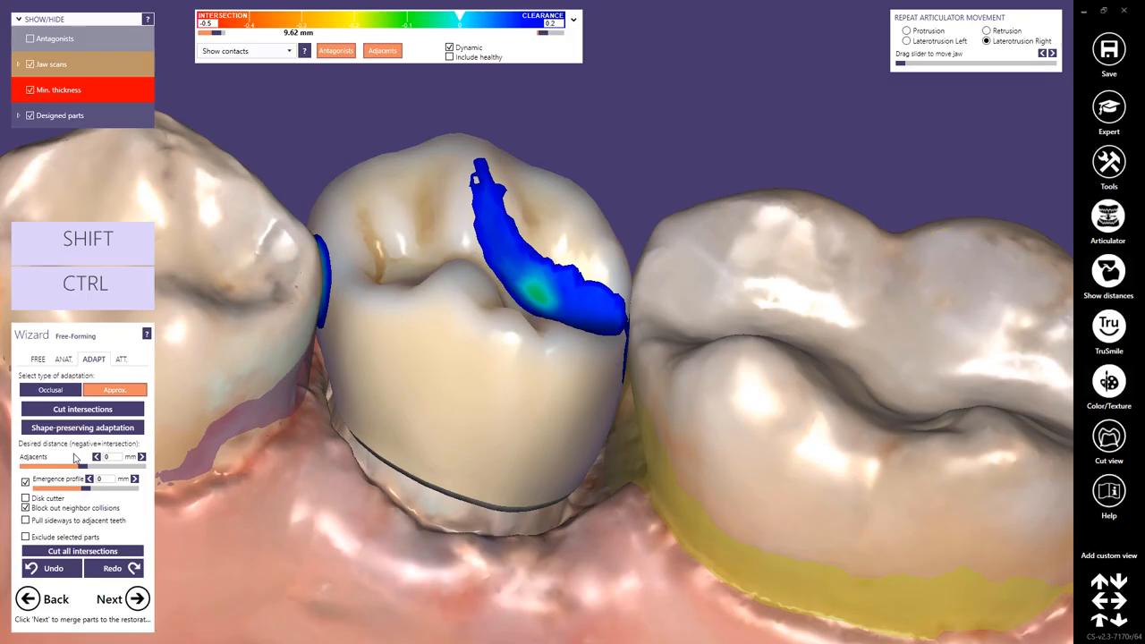
{"action": "right_click_drag", "start_coordinate": [553, 502], "coordinate": [558, 499]}
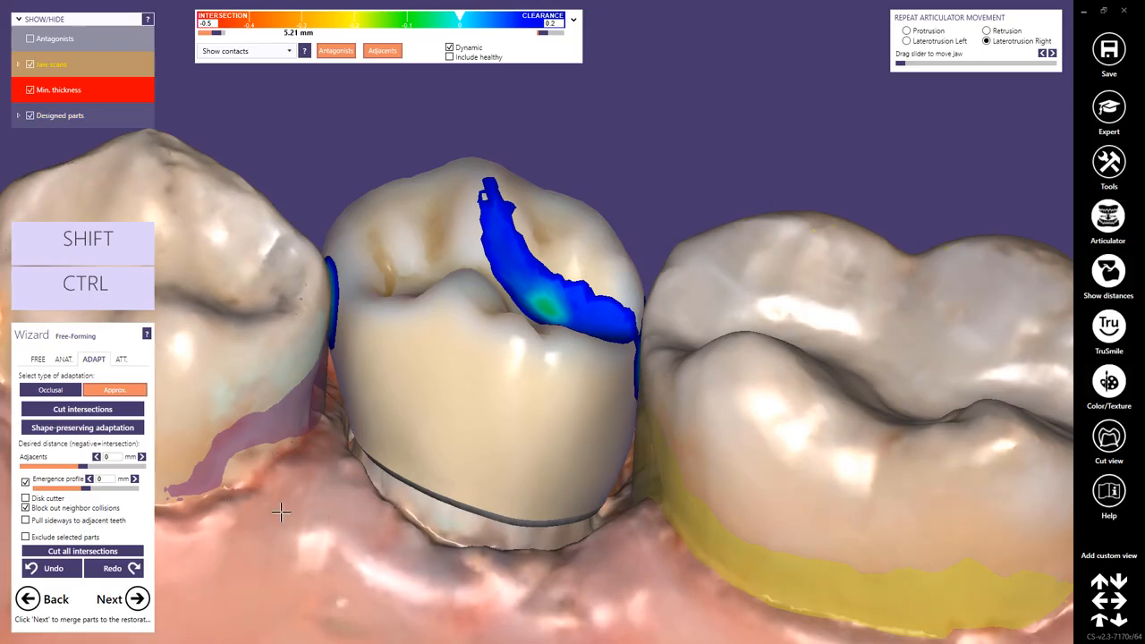
{"action": "left_click", "coordinate": [26, 508]}
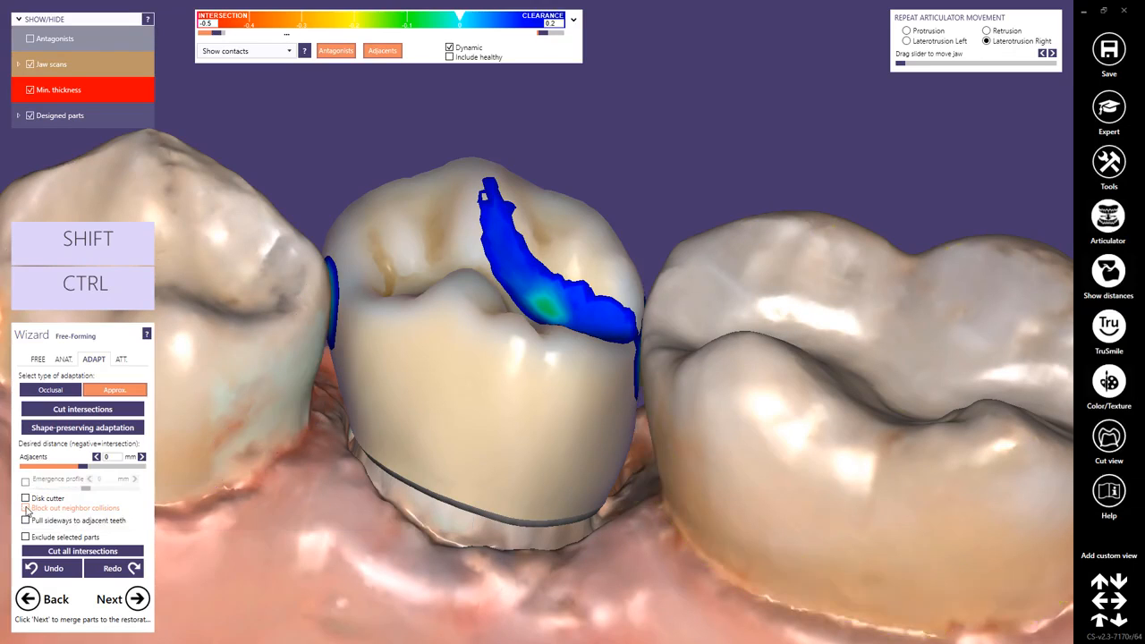
{"action": "left_click", "coordinate": [26, 509]}
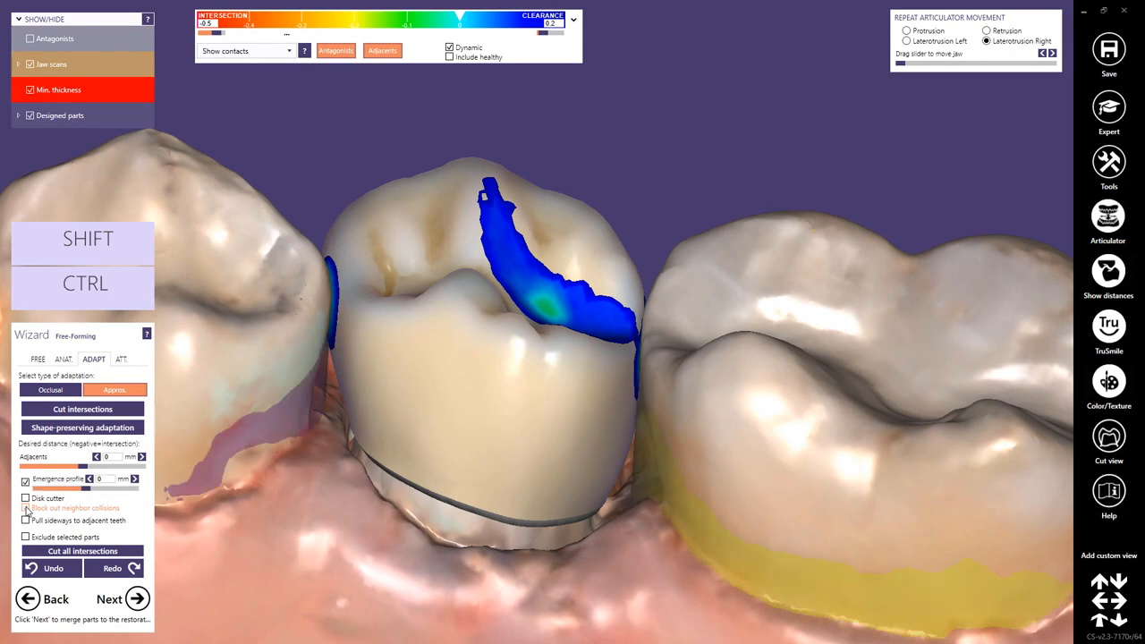
{"action": "left_click", "coordinate": [26, 509]}
{"action": "scroll", "coordinate": [559, 414], "scroll_direction": "down", "scroll_amount": 2}
{"action": "scroll", "coordinate": [560, 415], "scroll_direction": "down", "scroll_amount": 2}
{"action": "right_click_drag", "start_coordinate": [560, 427], "coordinate": [559, 429]}
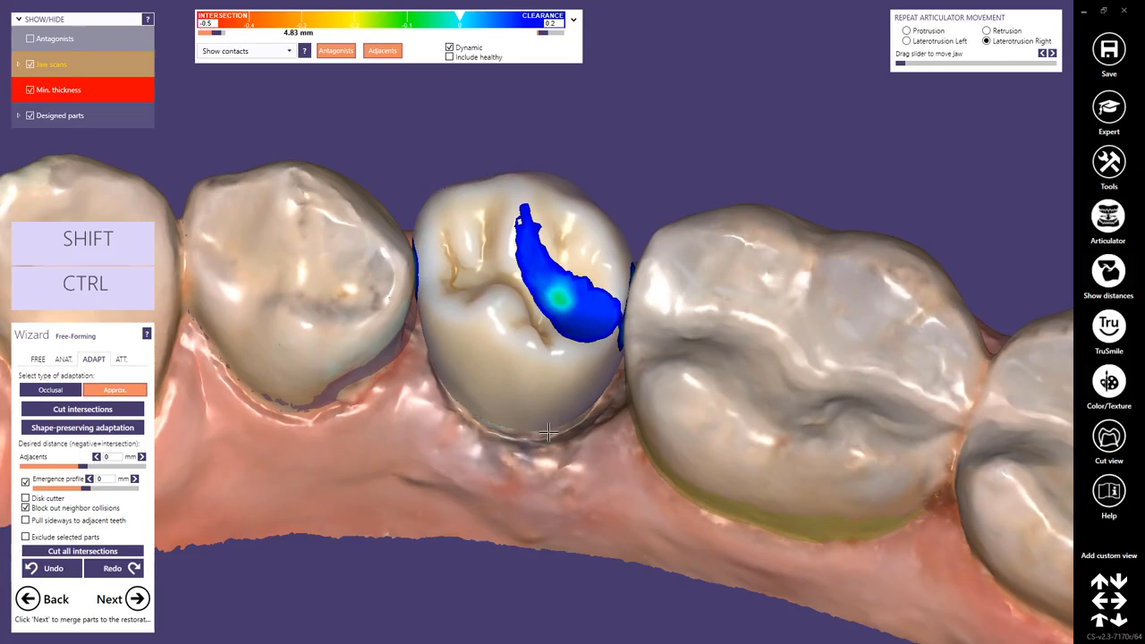
{"action": "left_click", "coordinate": [133, 555]}
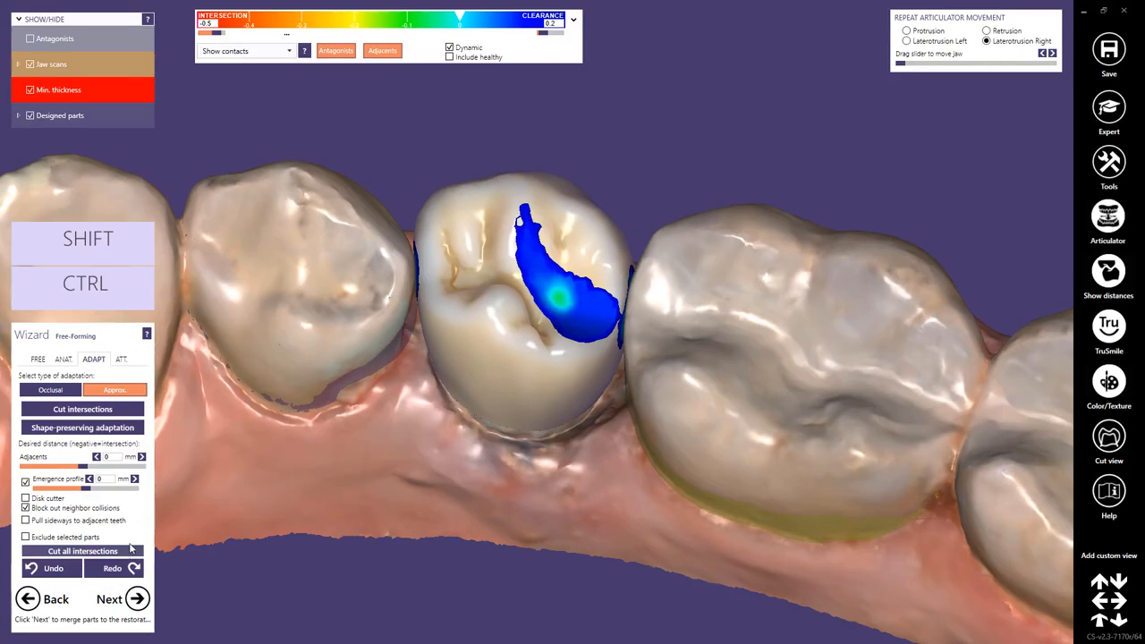
Reduce the free-forming brush strength and size, and shape the occlusal fissures of crown 45 with Add/Remove.
{"action": "left_click", "coordinate": [46, 363]}
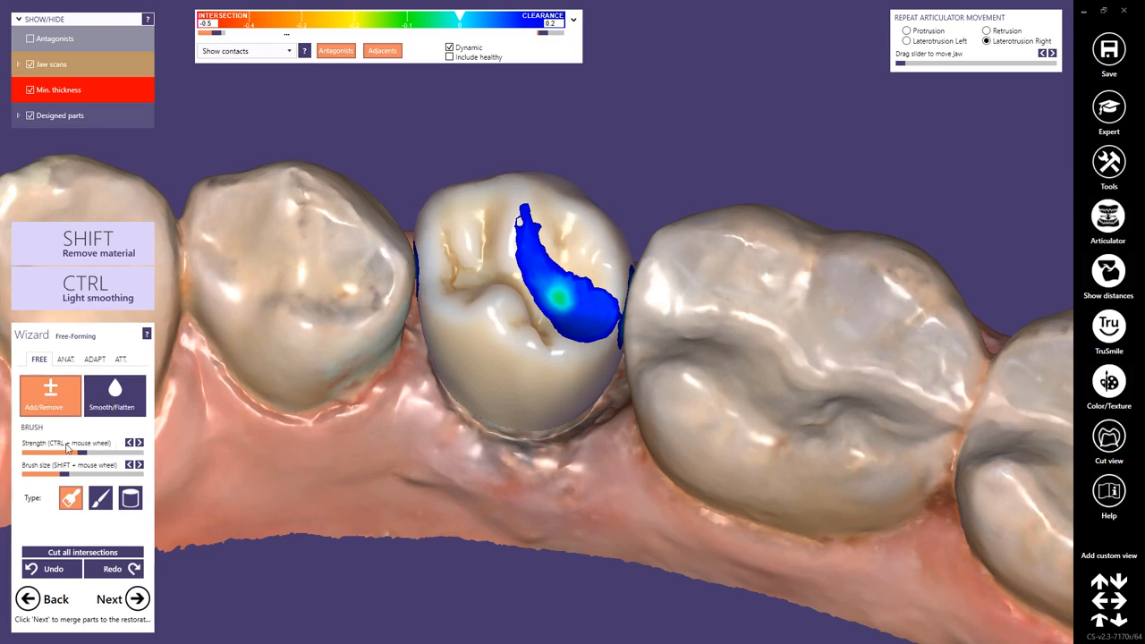
{"action": "left_click_drag", "start_coordinate": [80, 455], "coordinate": [39, 461]}
{"action": "left_click_drag", "start_coordinate": [58, 479], "coordinate": [40, 480]}
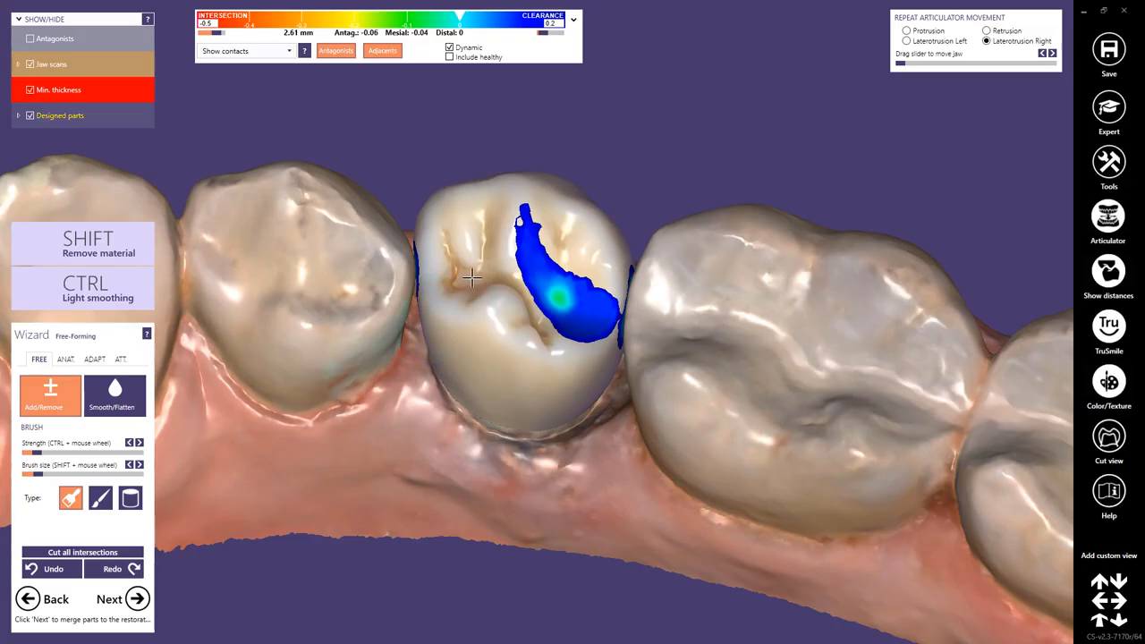
{"action": "mouse_move", "coordinate": [468, 270]}
{"action": "left_mouse_down", "text": "shift"}
{"action": "mouse_move", "coordinate": [450, 248]}
{"action": "mouse_move", "coordinate": [439, 277]}
{"action": "mouse_move", "coordinate": [476, 274]}
{"action": "mouse_move", "coordinate": [494, 242]}
{"action": "left_mouse_up", "text": "shift"}
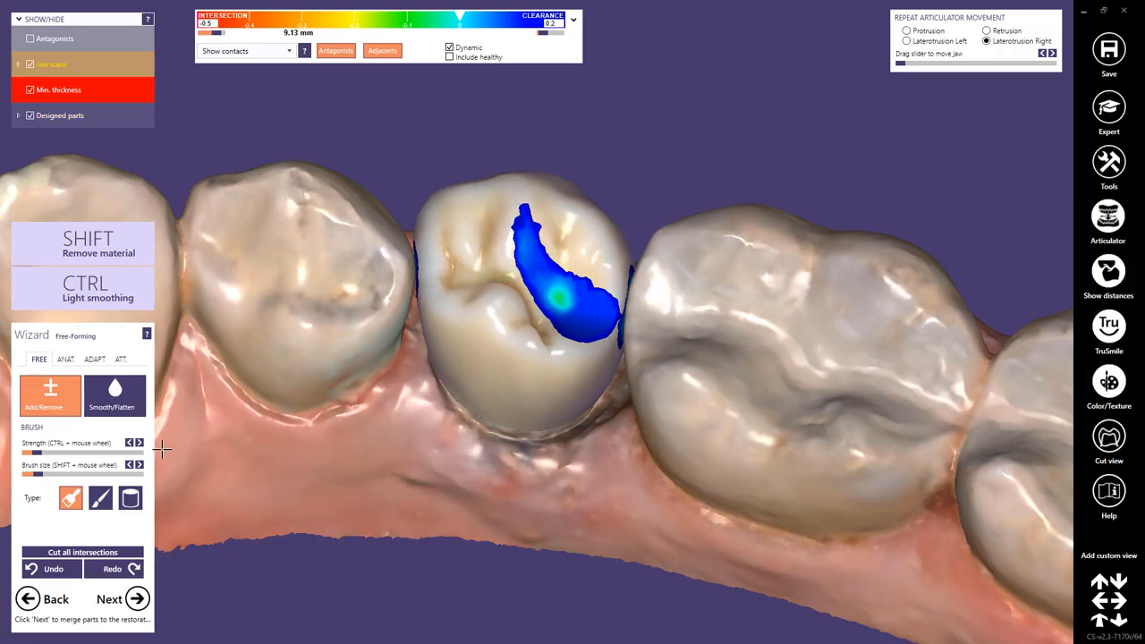
Smooth the surface of crown 45 with Smooth/Flatten, changing from the fine brush to the cylinder brush type.
{"action": "left_click", "coordinate": [101, 499]}
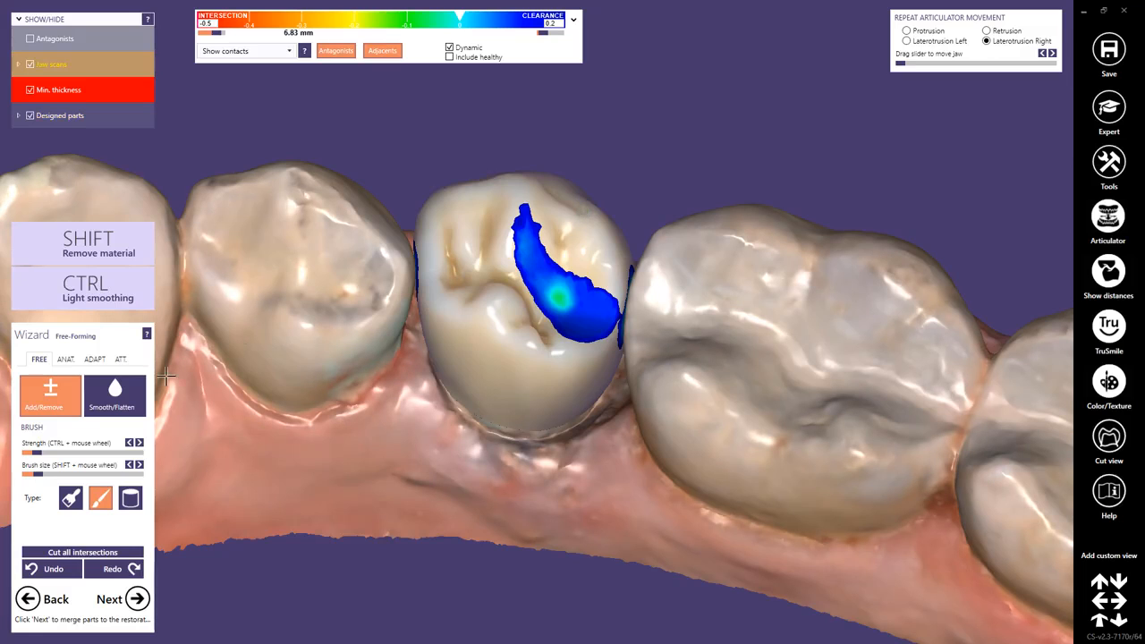
{"action": "left_click", "coordinate": [120, 403]}
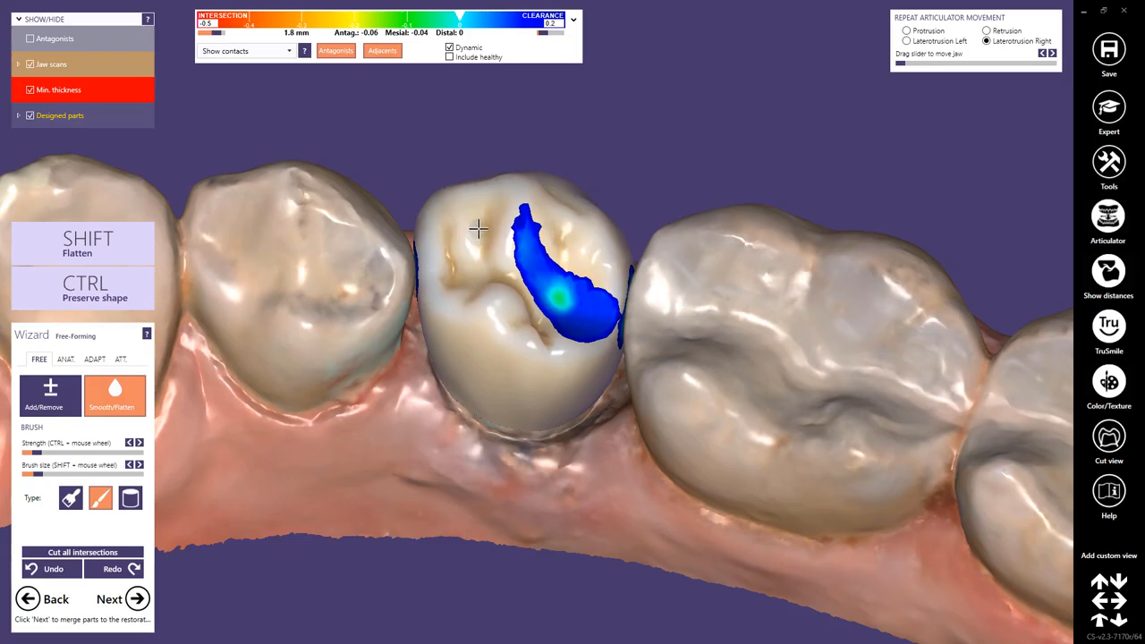
{"action": "right_click_drag", "start_coordinate": [511, 484], "coordinate": [511, 481]}
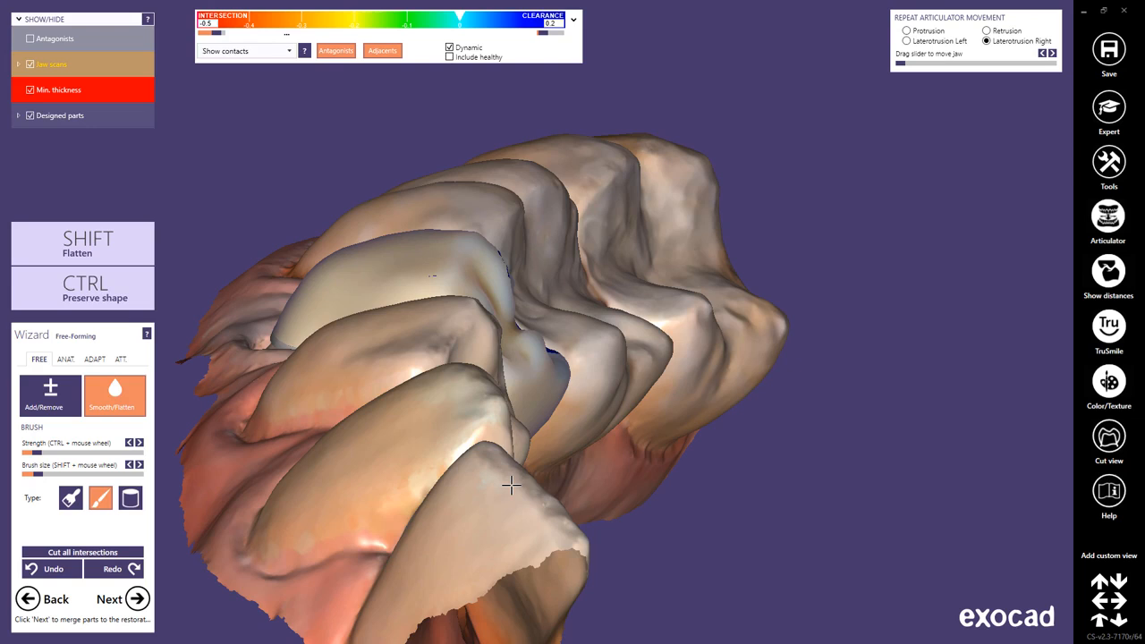
{"action": "left_click", "coordinate": [129, 498]}
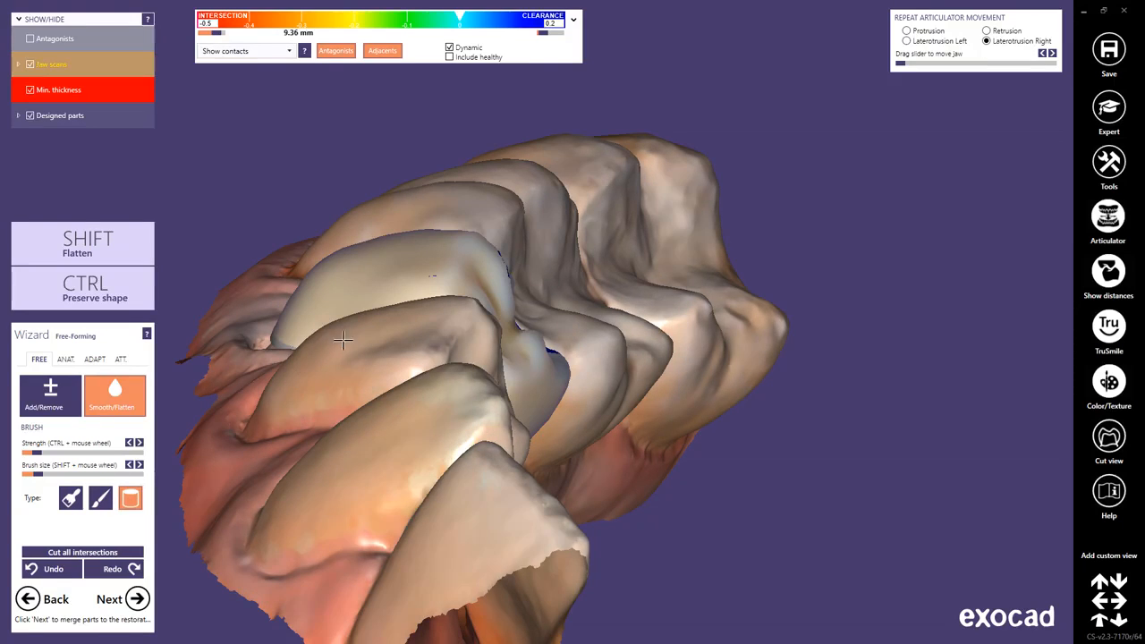
{"action": "mouse_move", "coordinate": [452, 262]}
{"action": "left_mouse_down", "text": "shift"}
{"action": "mouse_move", "coordinate": [389, 270]}
{"action": "mouse_move", "coordinate": [435, 270]}
{"action": "left_mouse_up", "text": "shift"}
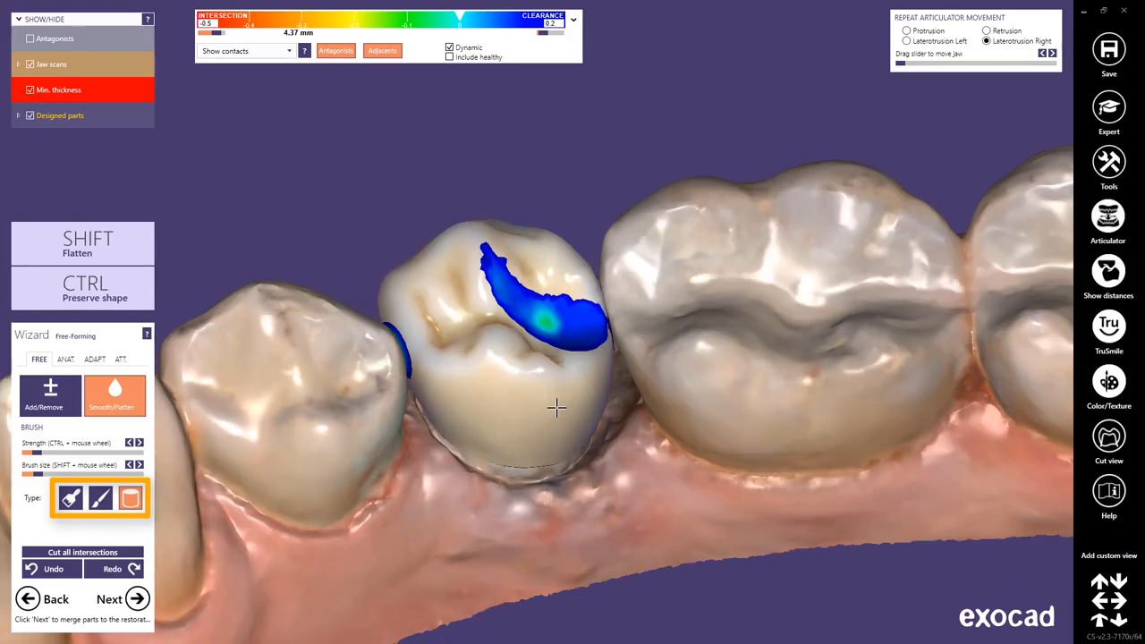
{"action": "mouse_move", "coordinate": [468, 238]}
{"action": "left_mouse_down"}
{"action": "mouse_move", "coordinate": [527, 235]}
{"action": "mouse_move", "coordinate": [575, 285]}
{"action": "left_mouse_up"}
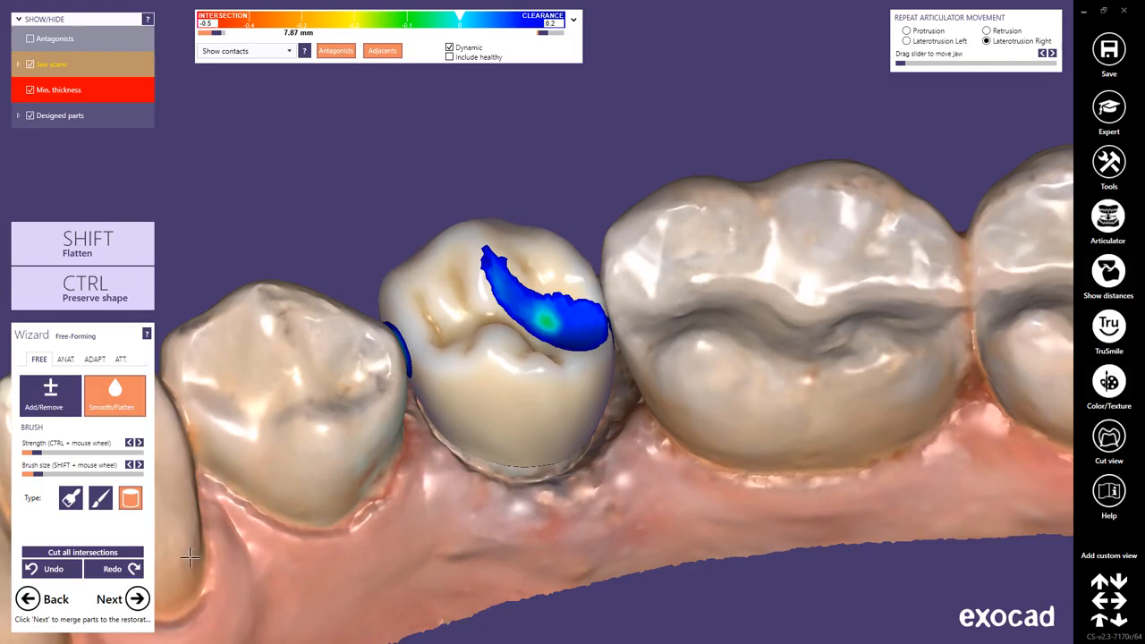
Proceed to the production blank, review the material and size filters, and choose VITABLOCS TriLuxe forte TF-12 in shade A2 for tooth 45.
{"action": "left_click", "coordinate": [137, 599]}
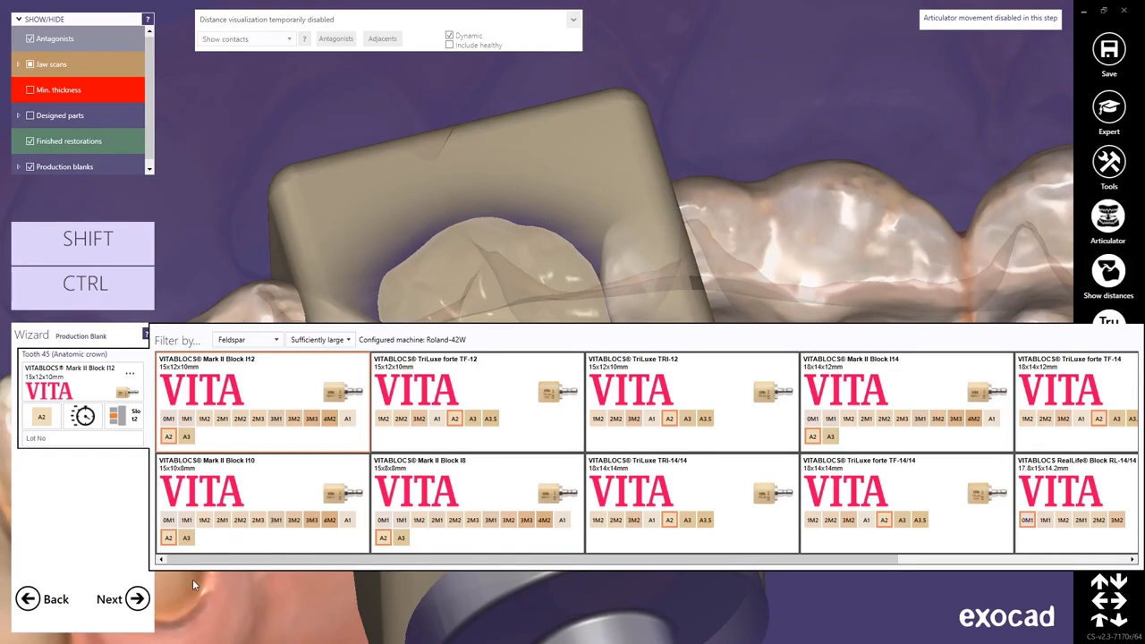
{"action": "mouse_move", "coordinate": [225, 561]}
{"action": "left_mouse_down"}
{"action": "mouse_move", "coordinate": [304, 563]}
{"action": "mouse_move", "coordinate": [207, 565]}
{"action": "left_mouse_up"}
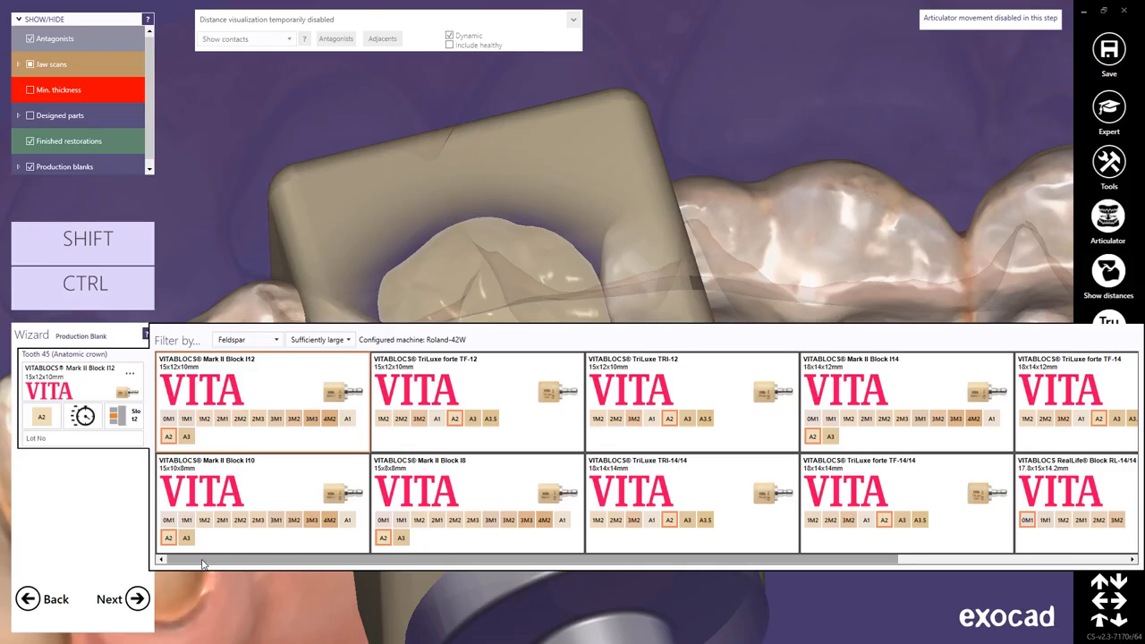
{"action": "left_click", "coordinate": [276, 340]}
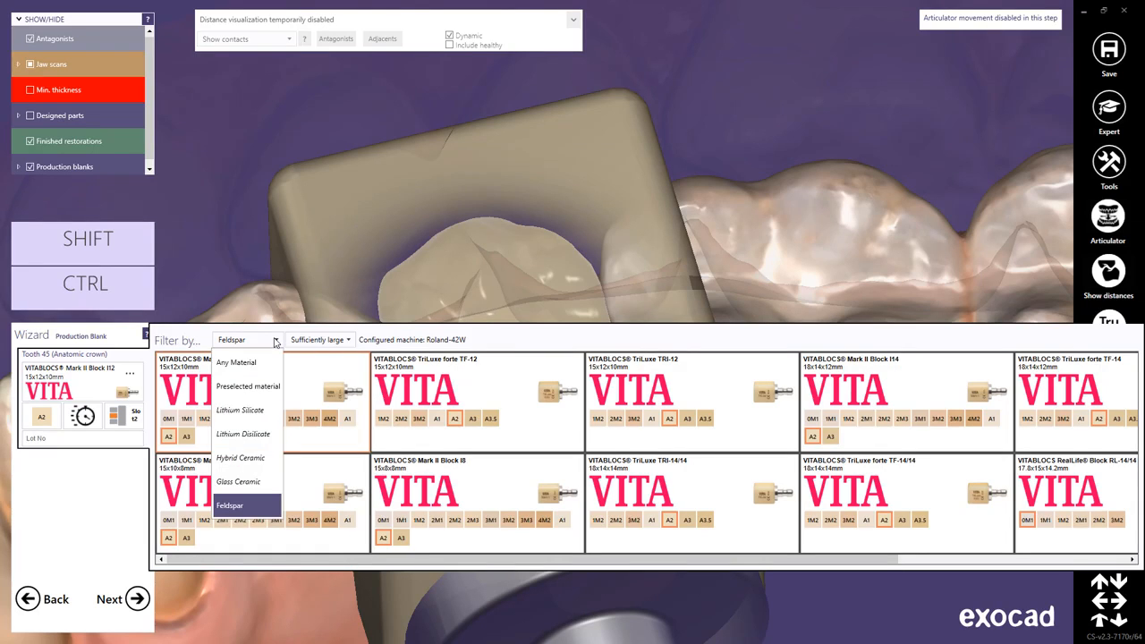
{"action": "left_click", "coordinate": [276, 341]}
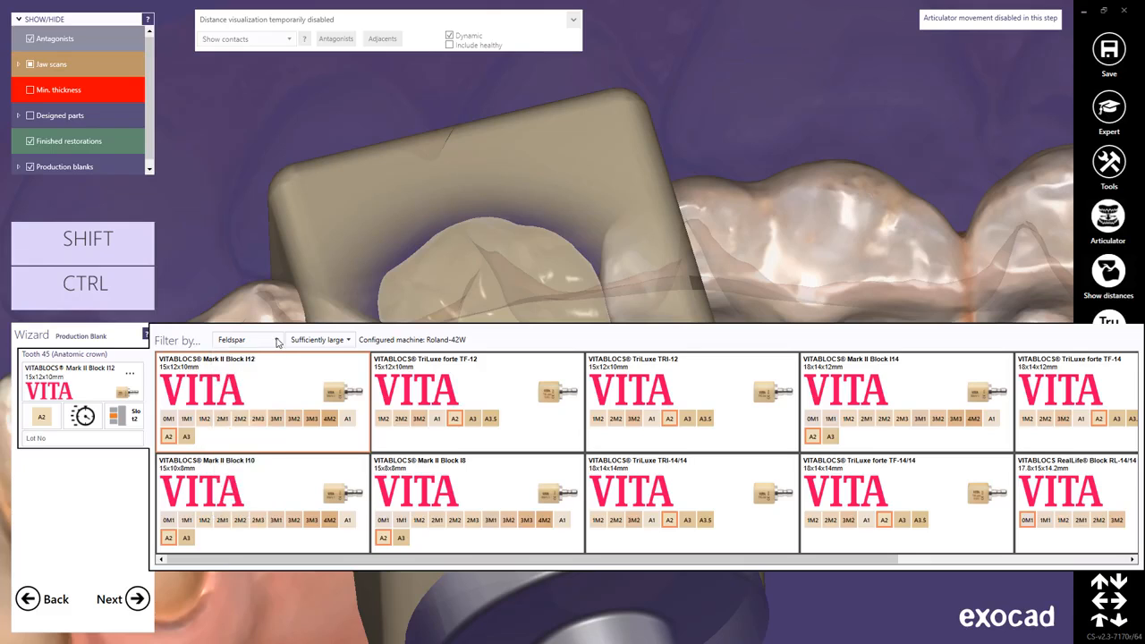
{"action": "left_click", "coordinate": [345, 341]}
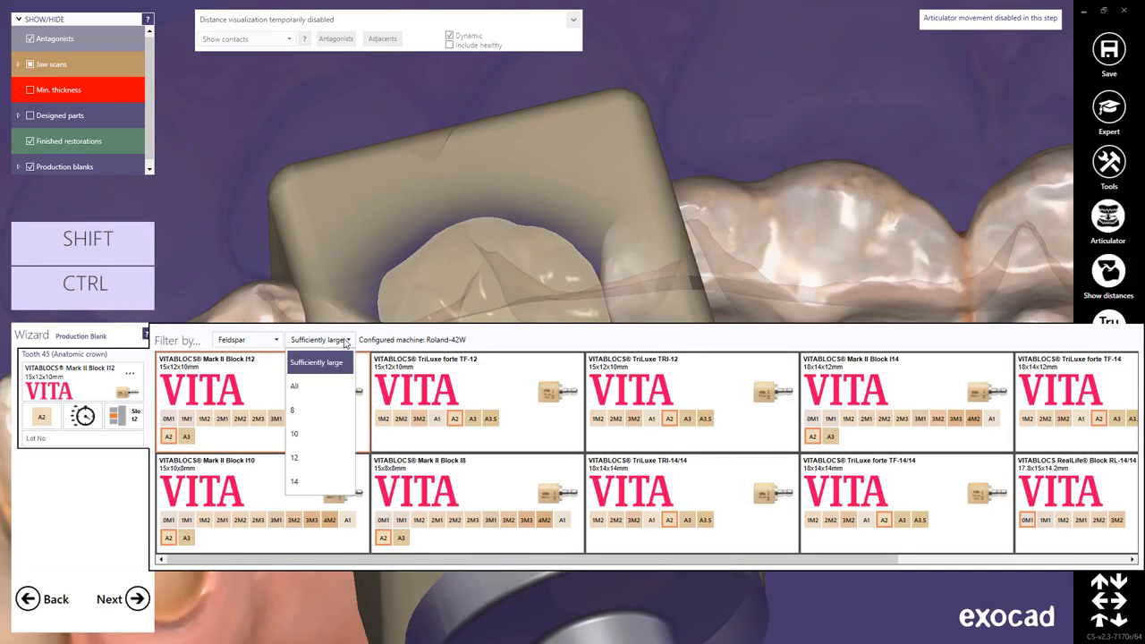
{"action": "left_click", "coordinate": [346, 342]}
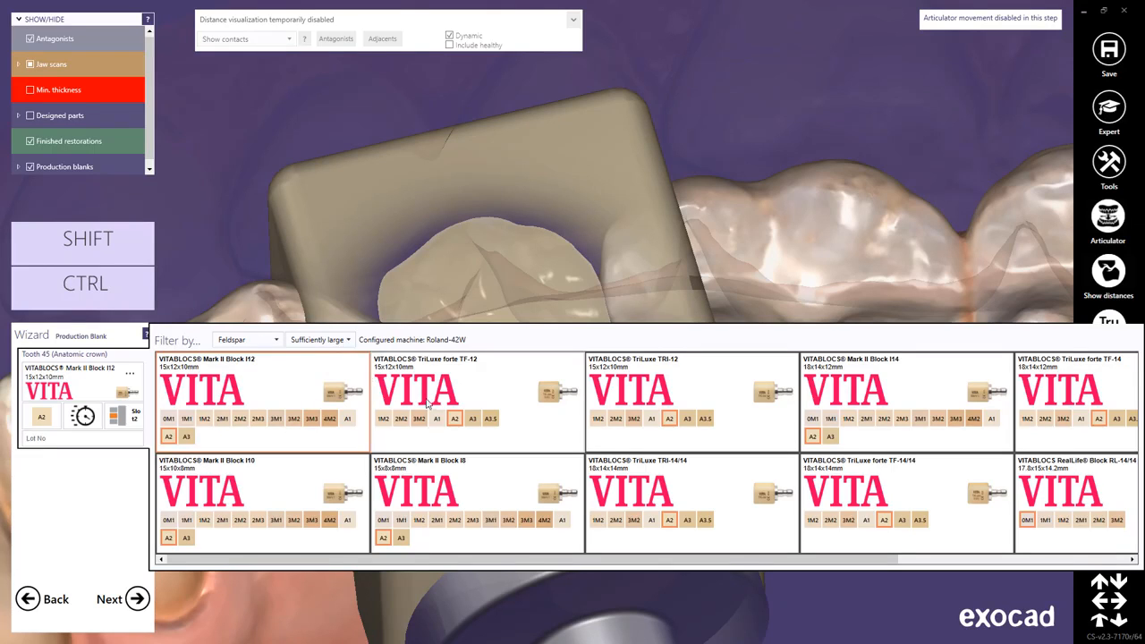
{"action": "left_click", "coordinate": [452, 415]}
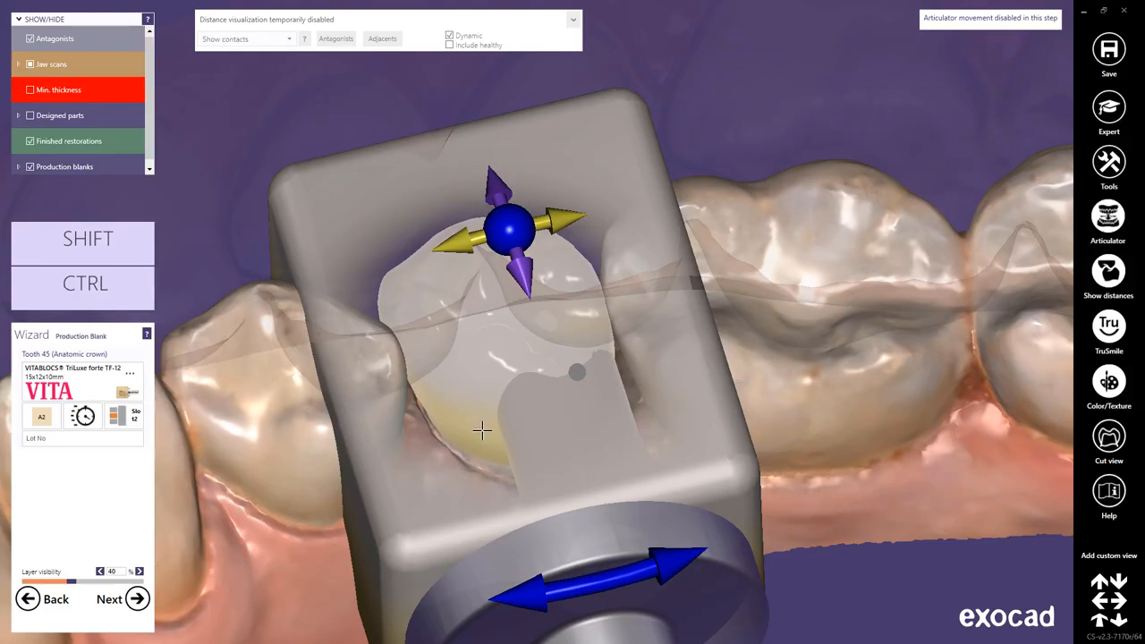
Hide the antagonists and shift the TriLuxe forte block slightly upward around crown 45 to adjust its shade layering.
{"action": "scroll", "coordinate": [509, 450], "scroll_direction": "down", "scroll_amount": 5}
{"action": "right_click_drag", "start_coordinate": [698, 580], "coordinate": [700, 577]}
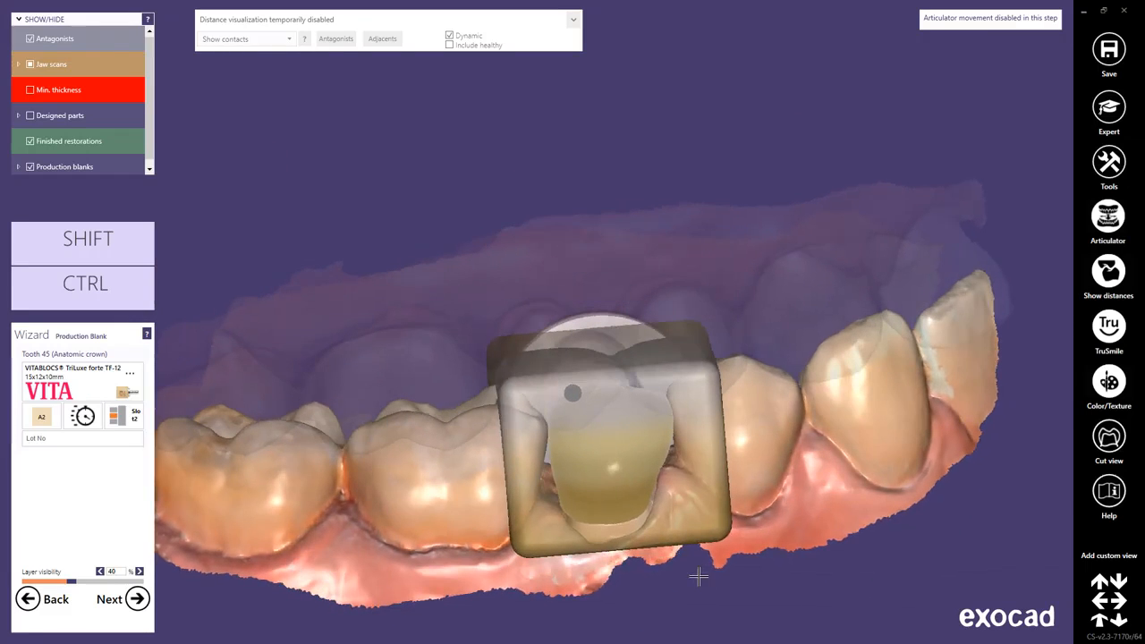
{"action": "left_click", "coordinate": [29, 38]}
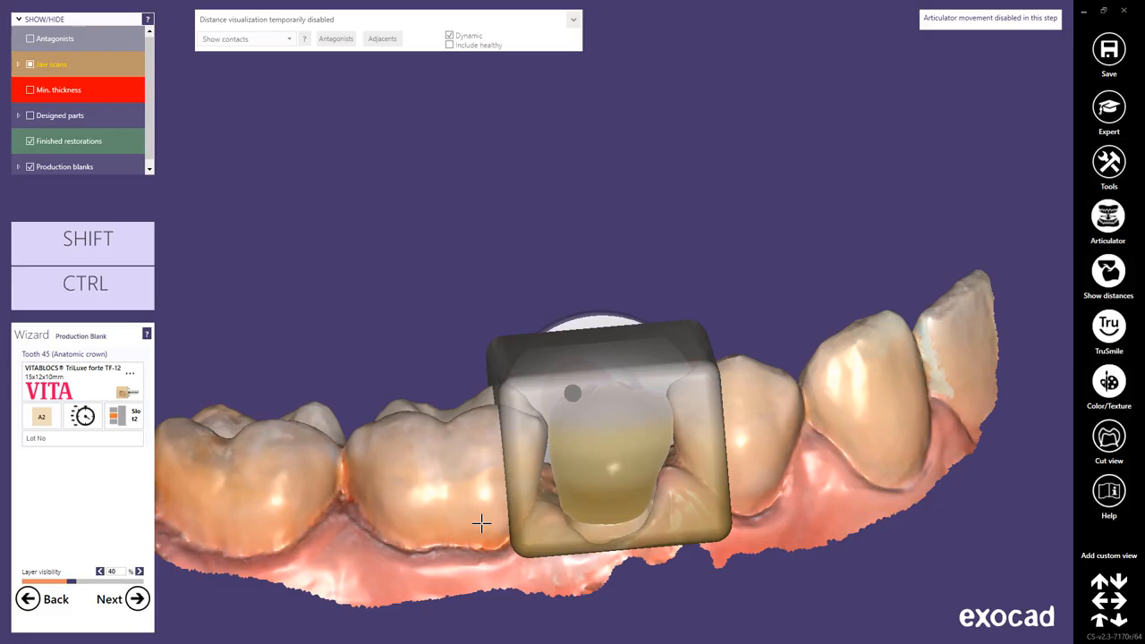
{"action": "left_click_drag", "start_coordinate": [556, 507], "coordinate": [569, 495]}
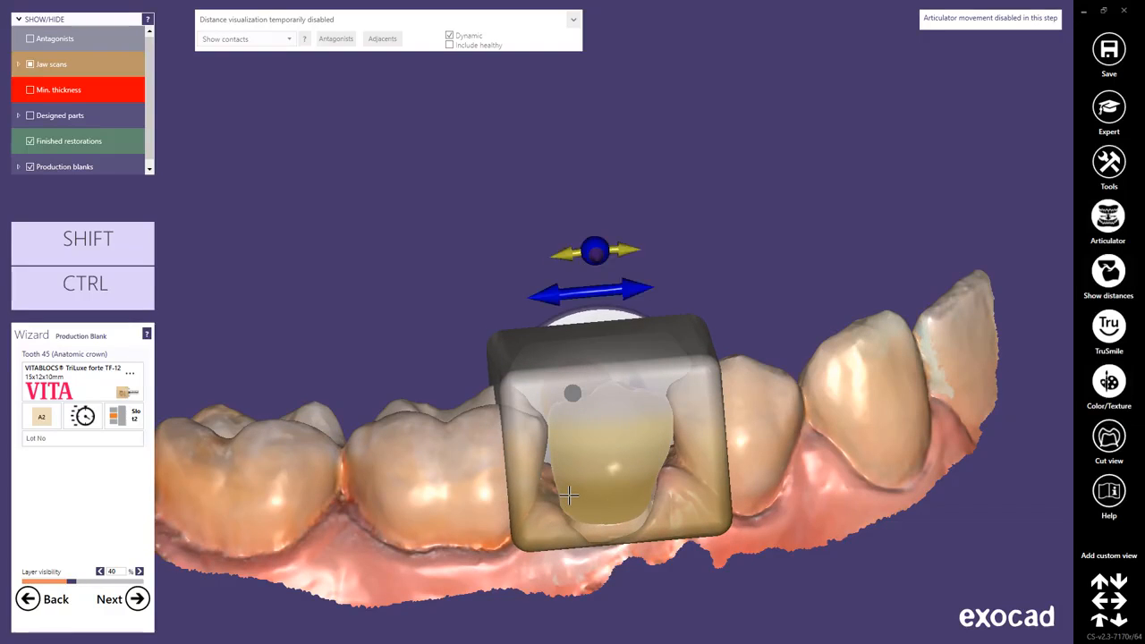
{"action": "mouse_move", "coordinate": [627, 250]}
{"action": "left_mouse_down"}
{"action": "mouse_move", "coordinate": [637, 251]}
{"action": "mouse_move", "coordinate": [627, 251]}
{"action": "left_mouse_up"}
Fine-tune the tilt of the block around crown 45 from a side view along the holder.
{"action": "right_click_drag", "start_coordinate": [754, 570], "coordinate": [754, 555]}
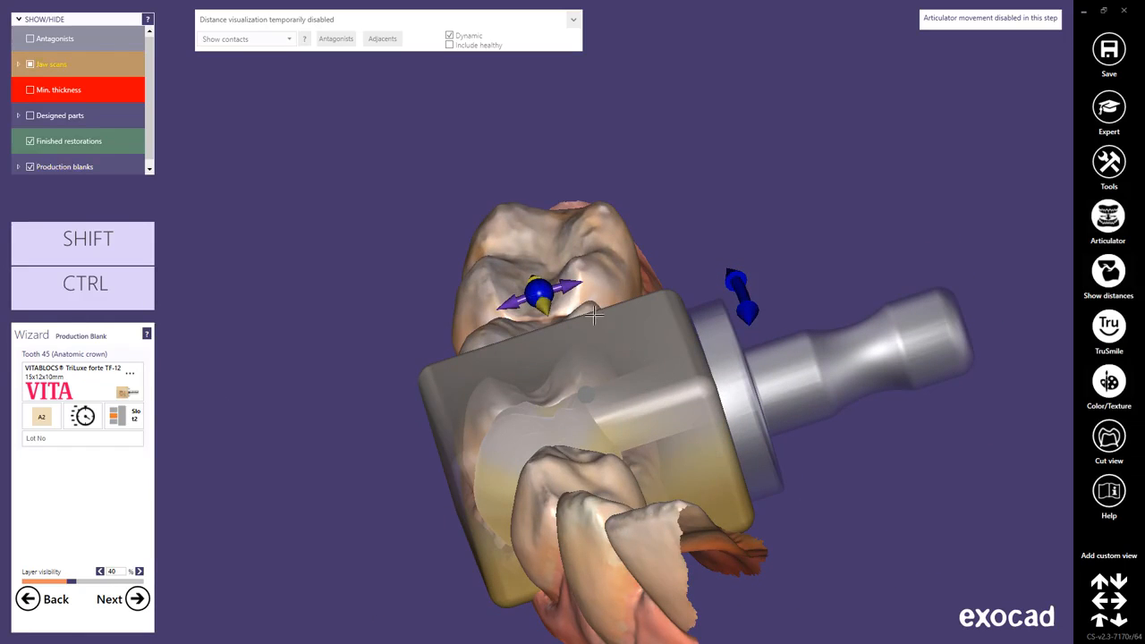
{"action": "mouse_move", "coordinate": [567, 291]}
{"action": "left_mouse_down"}
{"action": "mouse_move", "coordinate": [583, 287]}
{"action": "mouse_move", "coordinate": [565, 291]}
{"action": "left_mouse_up"}
{"action": "left_click_drag", "start_coordinate": [741, 309], "coordinate": [746, 329]}
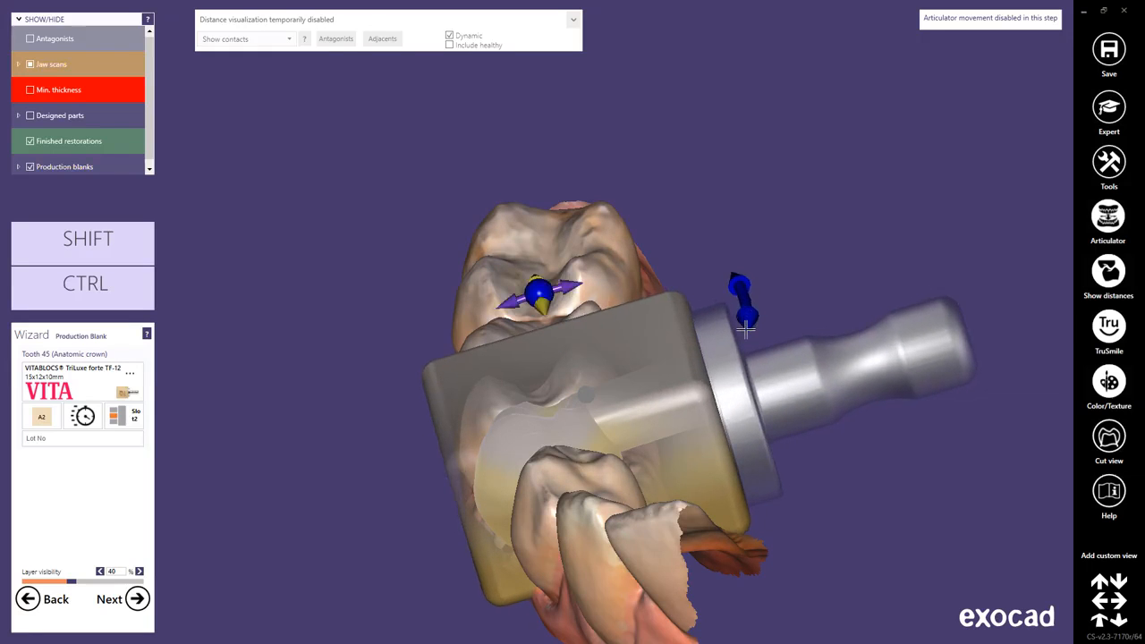
Shift the TriLuxe forte block slightly in the mesial direction around crown 45, checking the position from the buccal side.
{"action": "right_click_drag", "start_coordinate": [636, 576], "coordinate": [635, 578]}
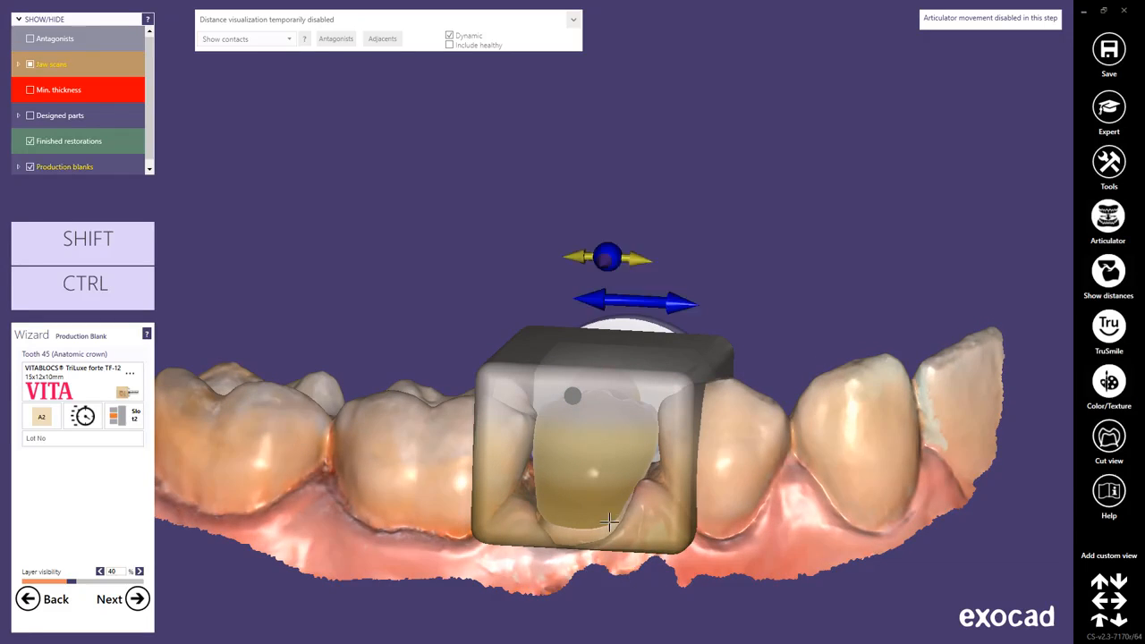
{"action": "key", "text": "ctrl"}
{"action": "mouse_move", "coordinate": [596, 486]}
{"action": "left_mouse_down", "text": "ctrl"}
{"action": "mouse_move", "coordinate": [580, 486]}
{"action": "mouse_move", "coordinate": [605, 482]}
{"action": "left_mouse_up", "text": "ctrl"}
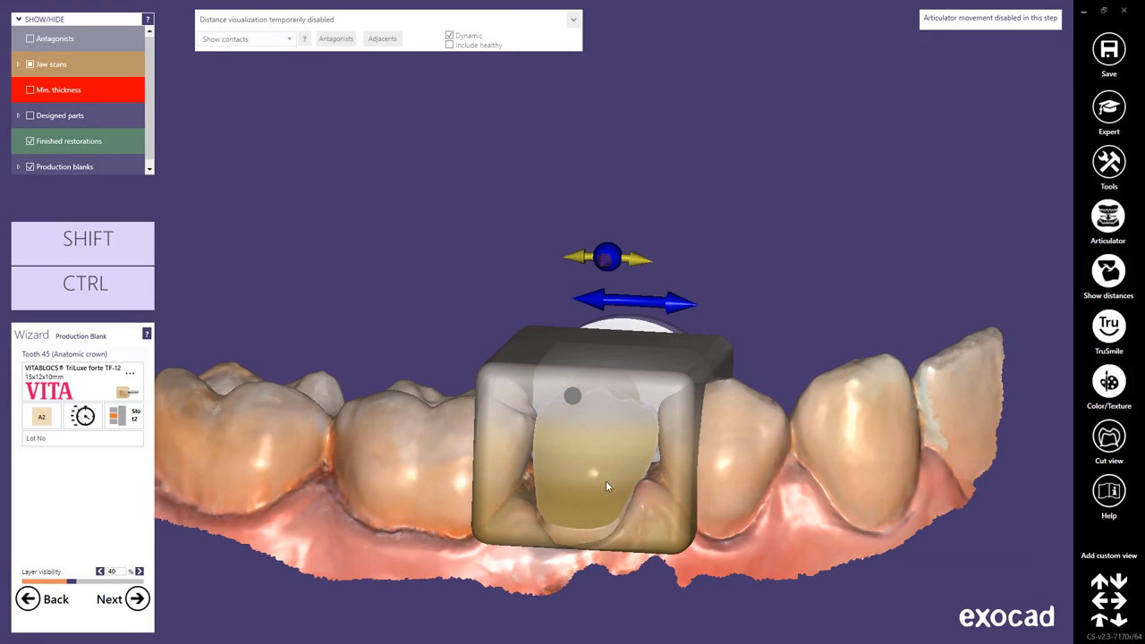
{"action": "mouse_move", "coordinate": [605, 486]}
{"action": "left_mouse_down", "text": "shift"}
{"action": "mouse_move", "coordinate": [614, 468]}
{"action": "mouse_move", "coordinate": [609, 488]}
{"action": "mouse_move", "coordinate": [618, 483]}
{"action": "left_mouse_up", "text": "shift"}
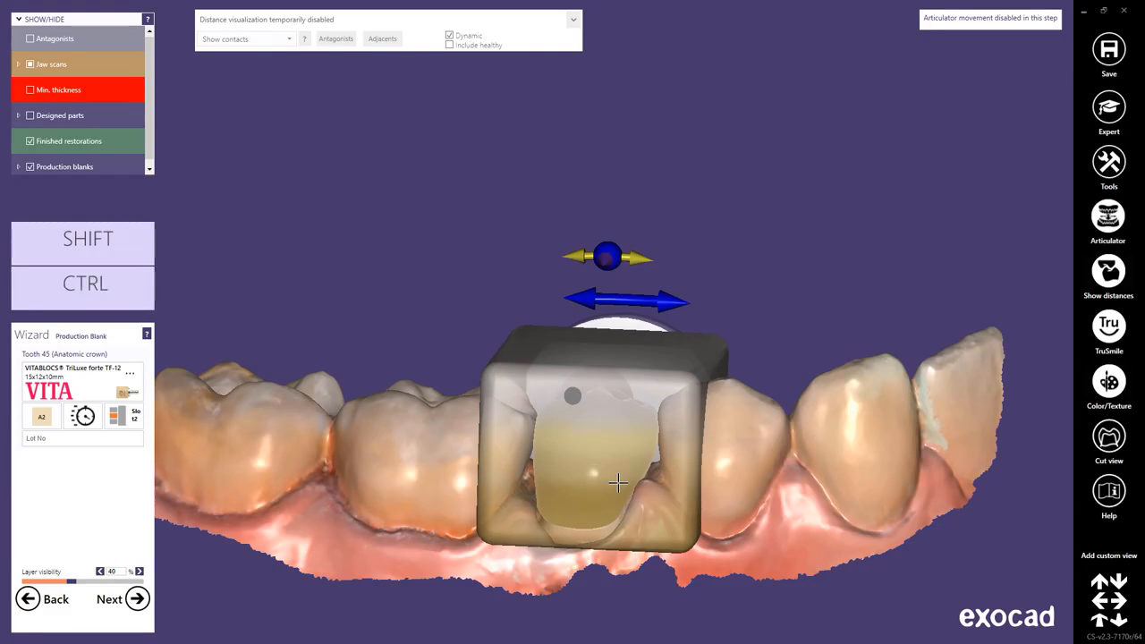
{"action": "right_click_drag", "start_coordinate": [742, 555], "coordinate": [693, 512]}
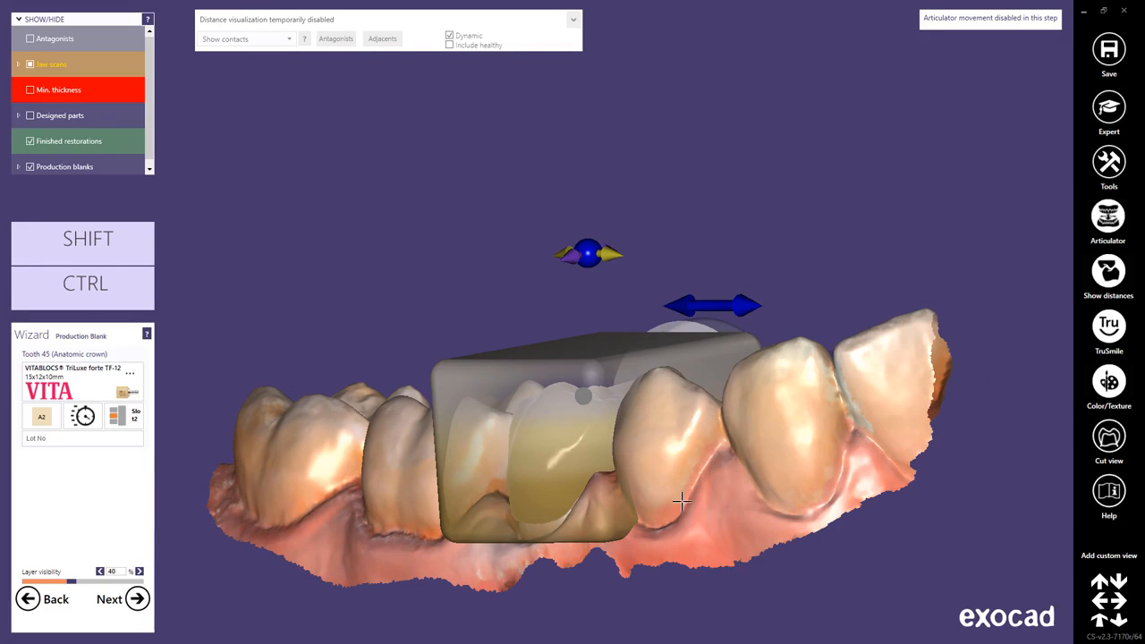
{"action": "mouse_move", "coordinate": [577, 446]}
{"action": "left_mouse_down"}
{"action": "mouse_move", "coordinate": [618, 437]}
{"action": "mouse_move", "coordinate": [588, 450]}
{"action": "left_mouse_up"}
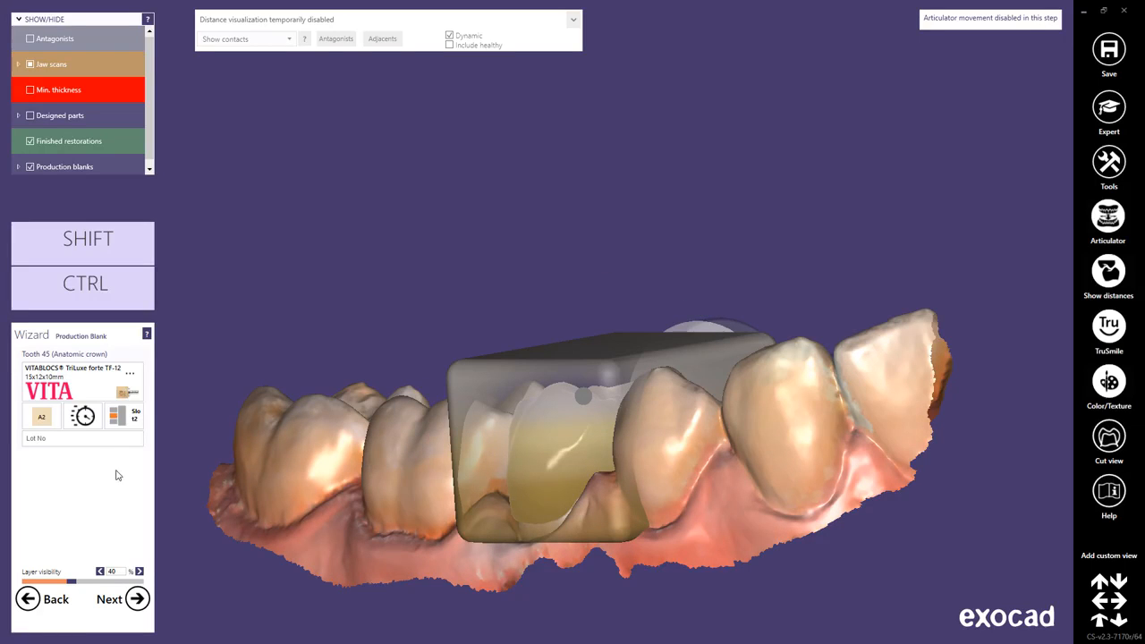
Keep the VITABLOCS TriLuxe forte TF-12 blank for tooth 45, set its shade to 2M2 and assign it to Slot2.
{"action": "left_click", "coordinate": [63, 391]}
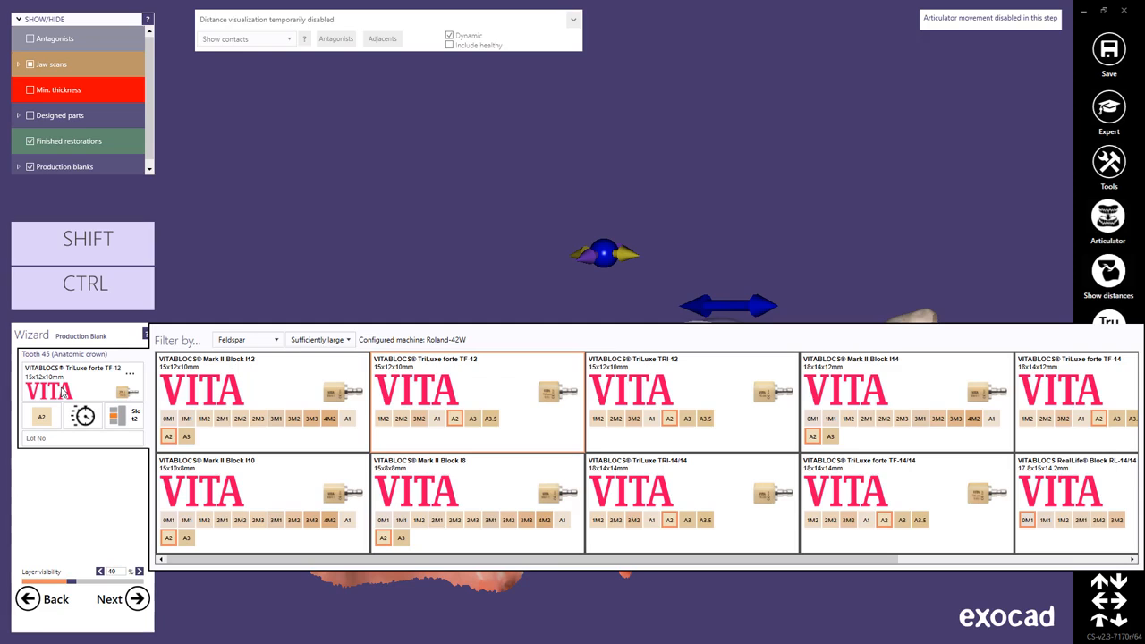
{"action": "left_click", "coordinate": [454, 419]}
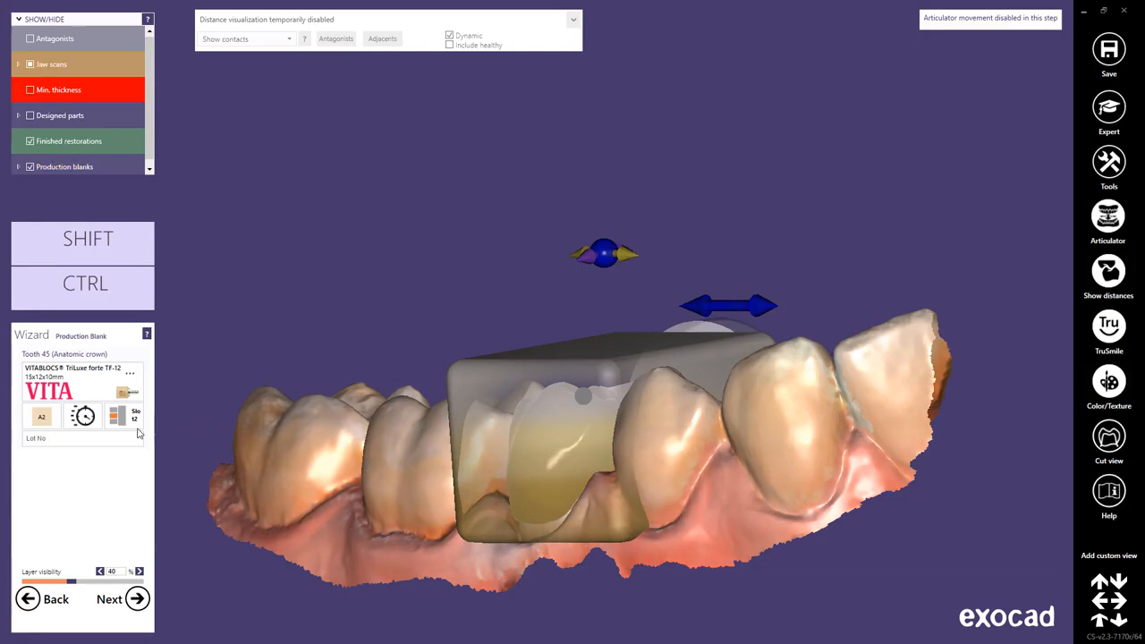
{"action": "left_click", "coordinate": [40, 424]}
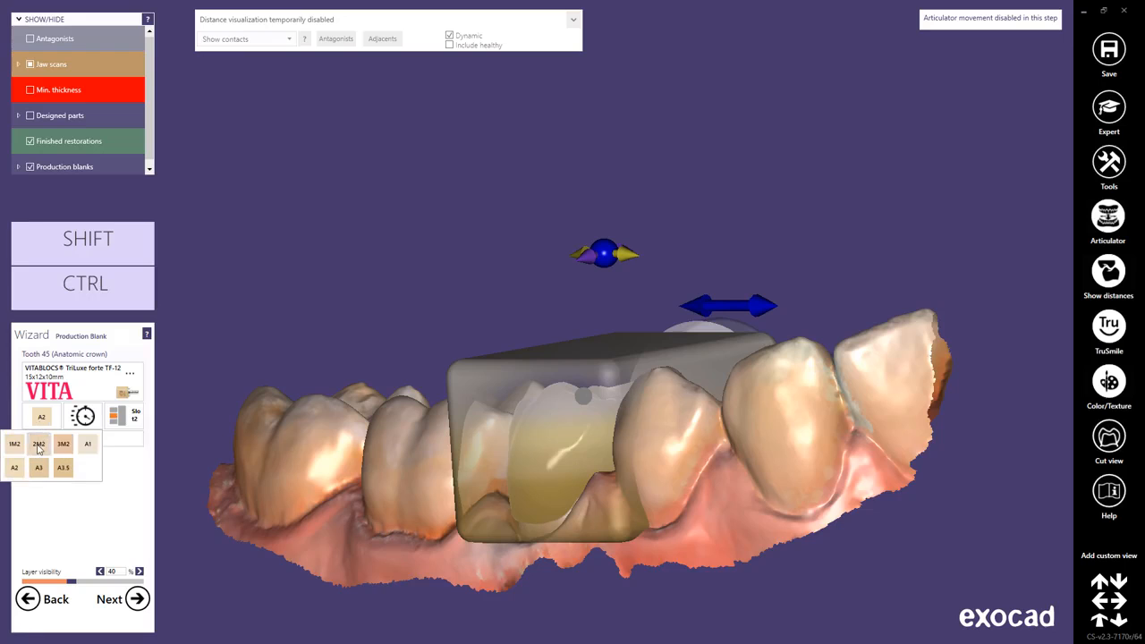
{"action": "left_click", "coordinate": [39, 446]}
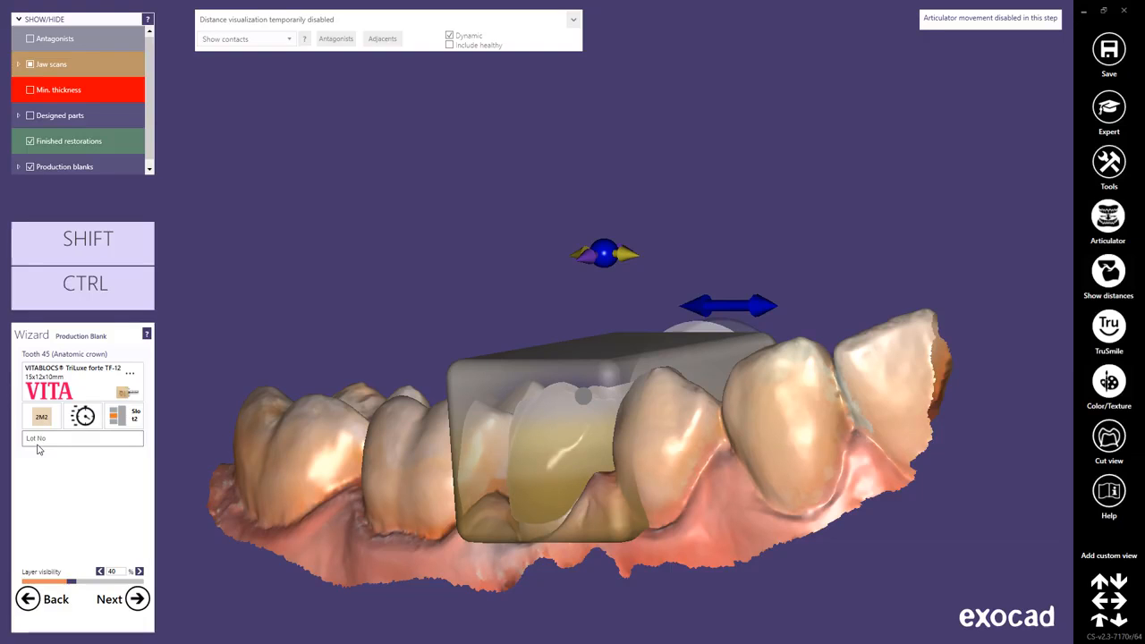
{"action": "left_click", "coordinate": [116, 424]}
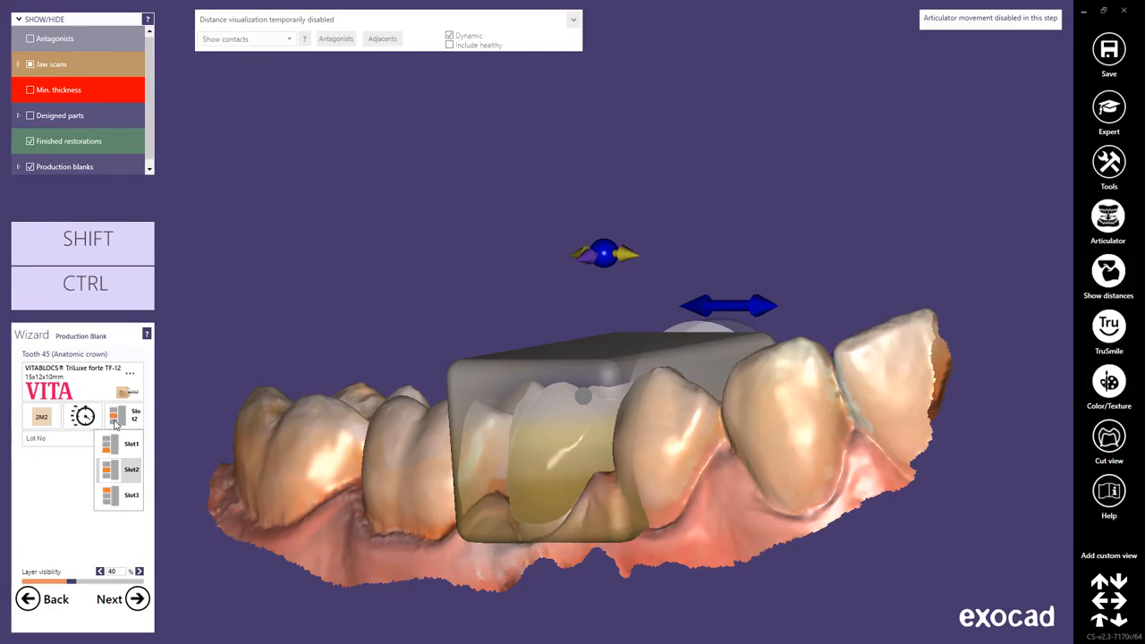
{"action": "left_click", "coordinate": [112, 468]}
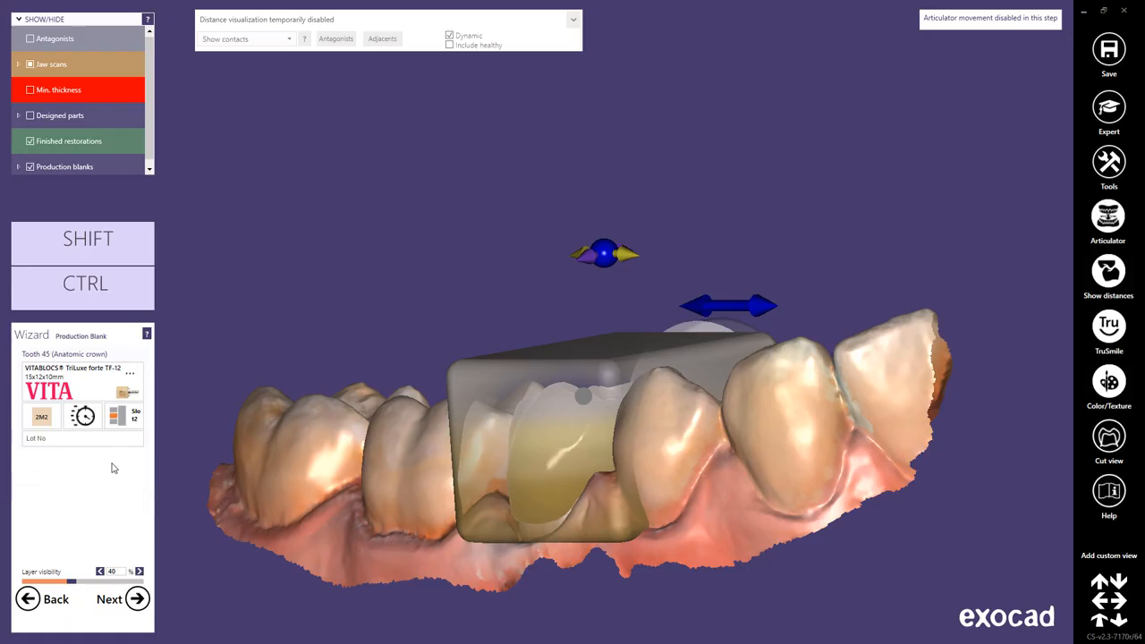
Inspect the sprue properties of crown 45 at its dock point on the block, and close them unchanged.
{"action": "left_click", "coordinate": [128, 395]}
{"action": "right_click_drag", "start_coordinate": [682, 458], "coordinate": [612, 558]}
{"action": "left_click", "coordinate": [601, 402]}
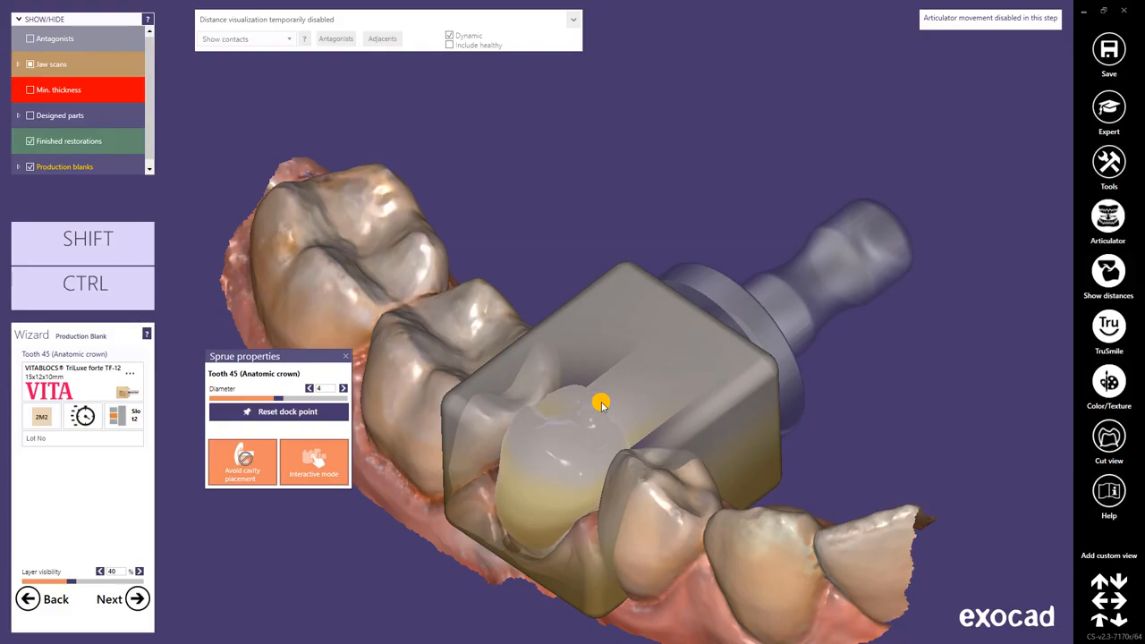
{"action": "left_click", "coordinate": [346, 356]}
Enter "Lot 1" as the block's lot number, and try a layer visibility of 100% before setting it to 60%.
{"action": "left_click", "coordinate": [94, 437]}
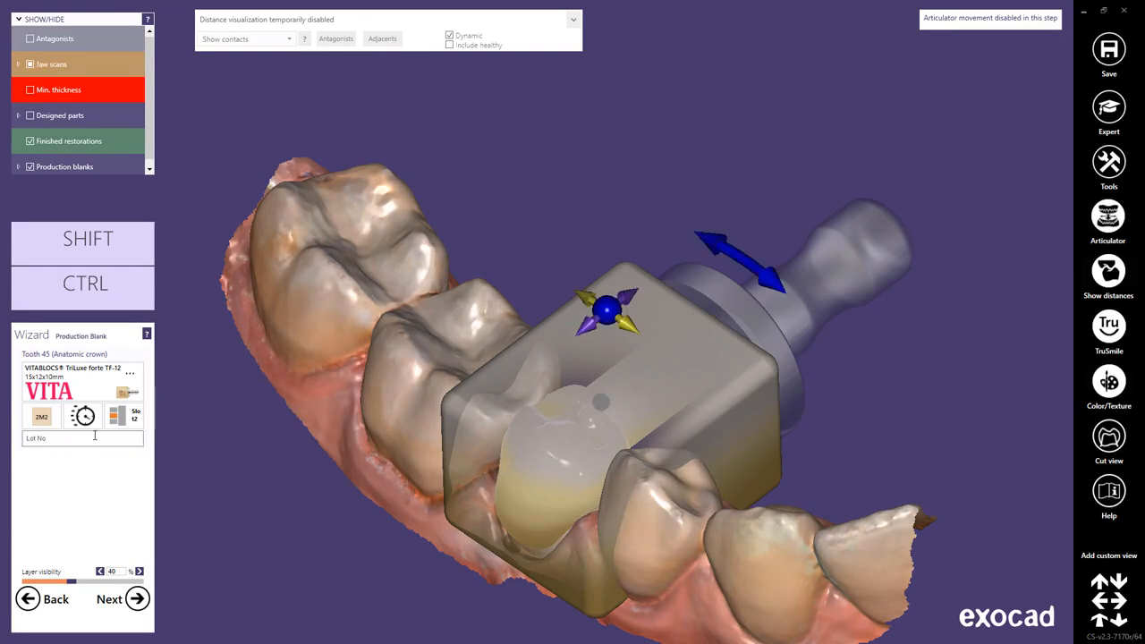
{"action": "type", "text": "Lot 1"}
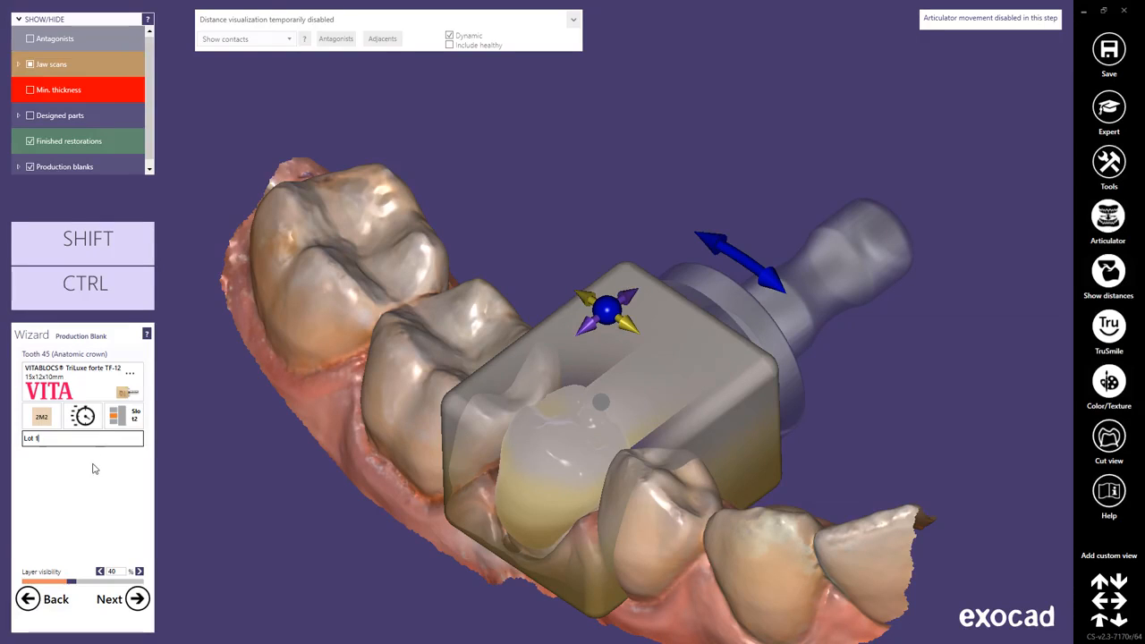
{"action": "left_click_drag", "start_coordinate": [73, 581], "coordinate": [144, 584]}
{"action": "right_click_drag", "start_coordinate": [638, 583], "coordinate": [638, 584]}
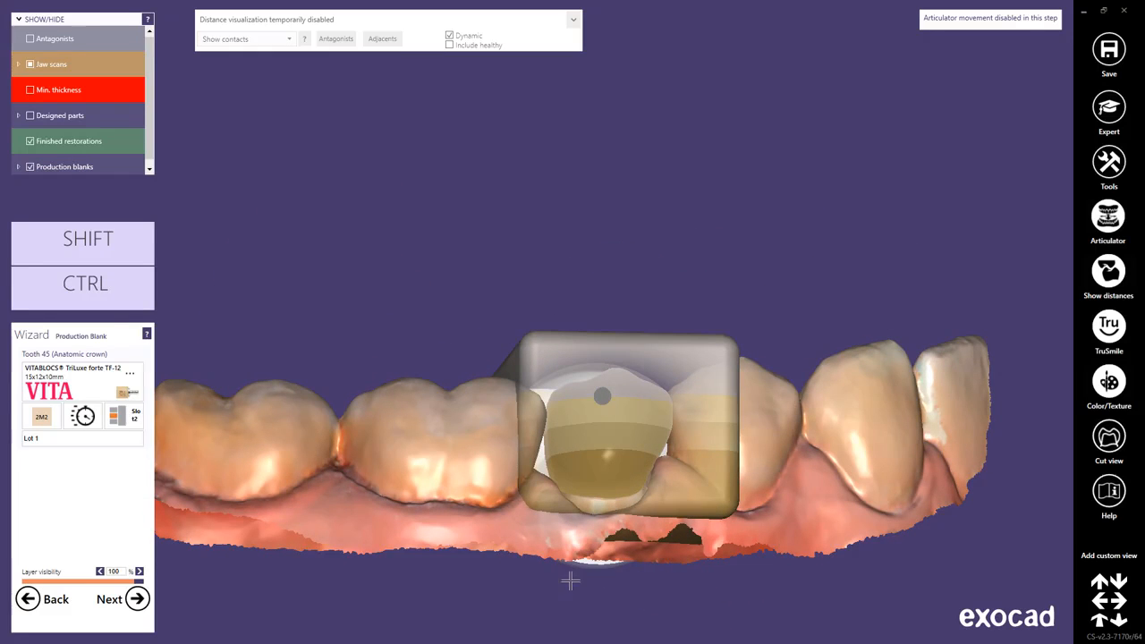
{"action": "left_click_drag", "start_coordinate": [140, 583], "coordinate": [93, 586]}
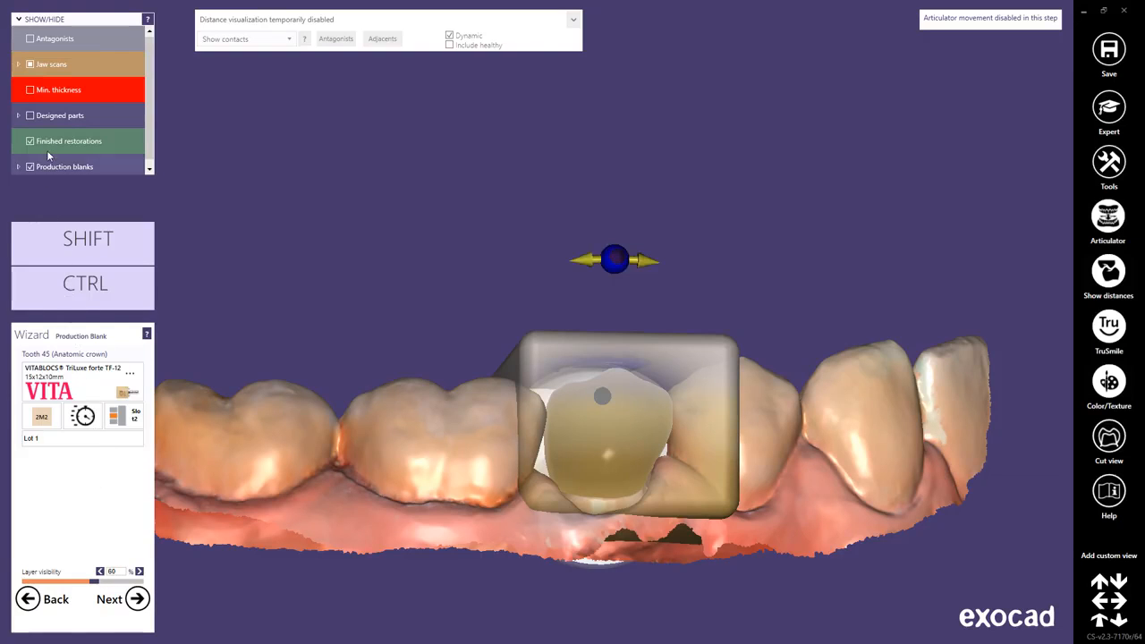
Hide the jaw scan of tooth 45 to check the crown alone in the block, and queue the restoration for production.
{"action": "left_click", "coordinate": [18, 64]}
{"action": "left_click", "coordinate": [42, 91]}
{"action": "right_click_drag", "start_coordinate": [390, 373], "coordinate": [390, 371]}
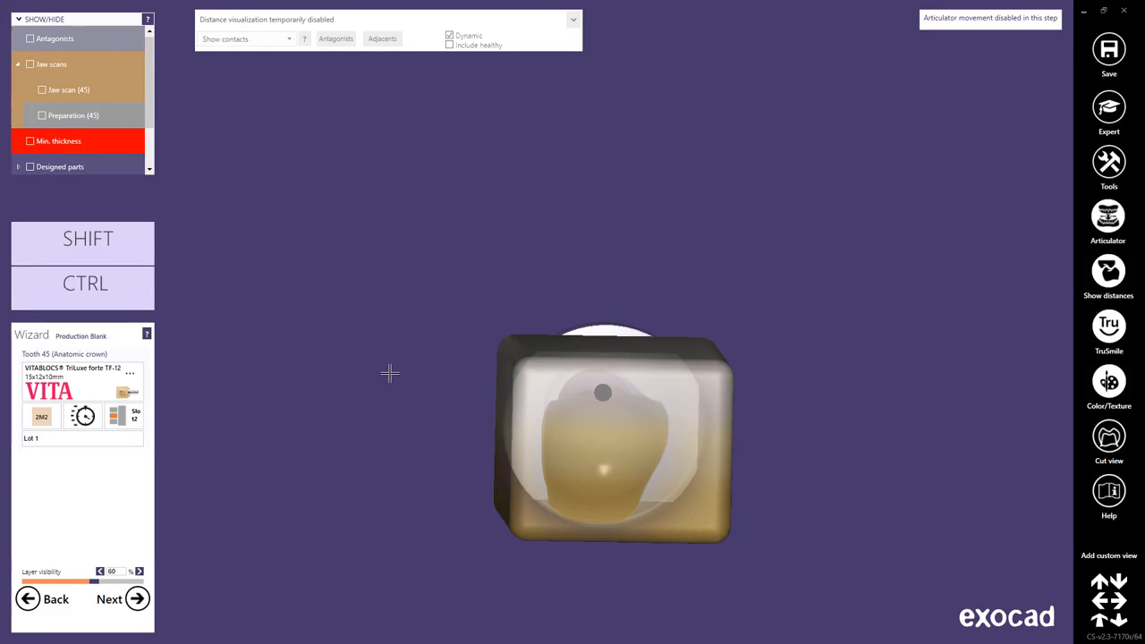
{"action": "left_click", "coordinate": [137, 599]}
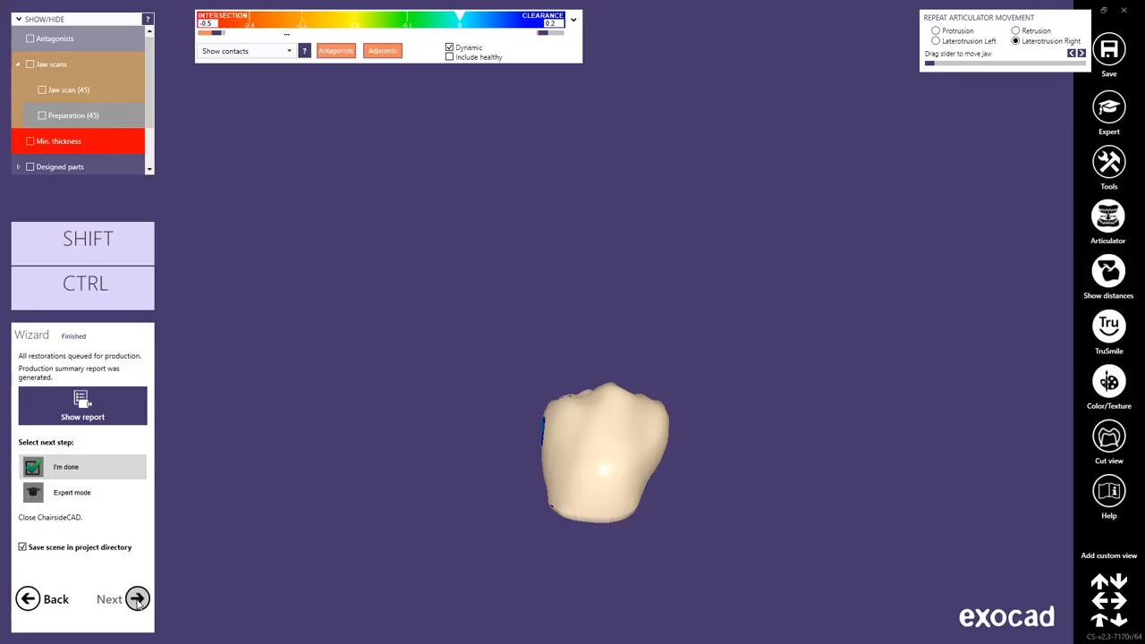
Check the production summary report for tooth 45, close it, and switch to the milling machine and job overview.
{"action": "left_click", "coordinate": [121, 411]}
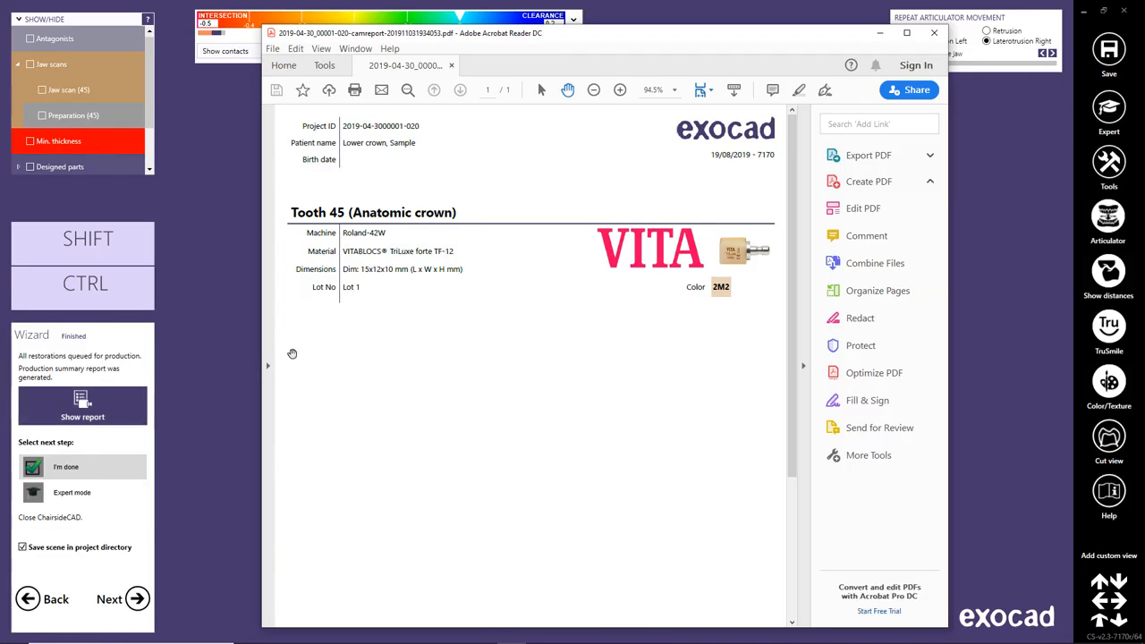
{"action": "left_click", "coordinate": [937, 33]}
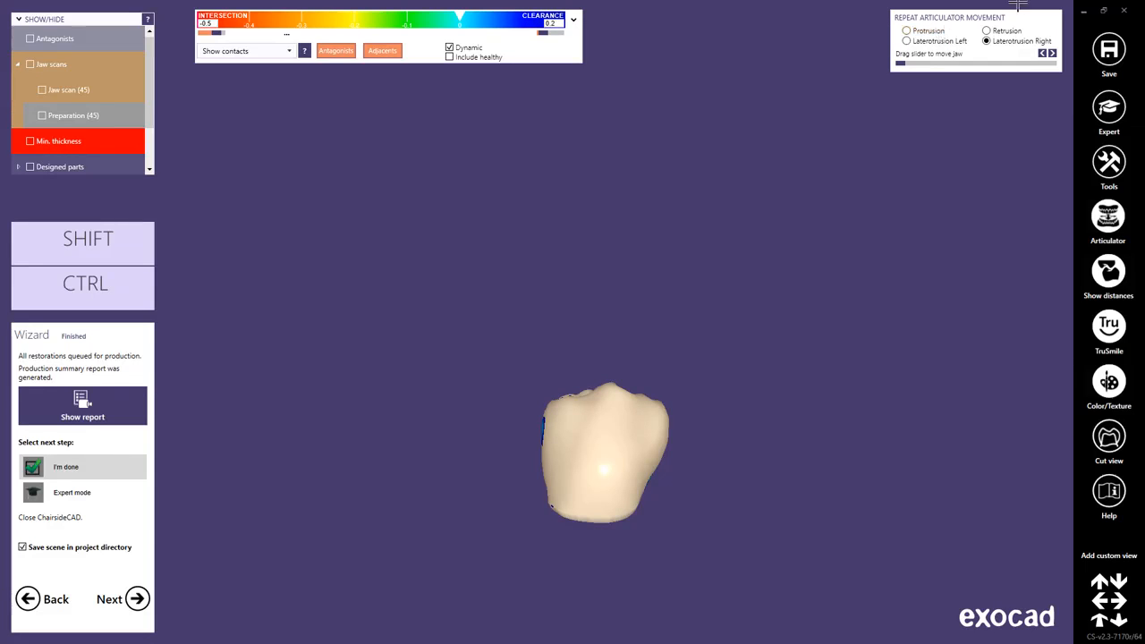
{"action": "left_click", "coordinate": [1104, 10]}
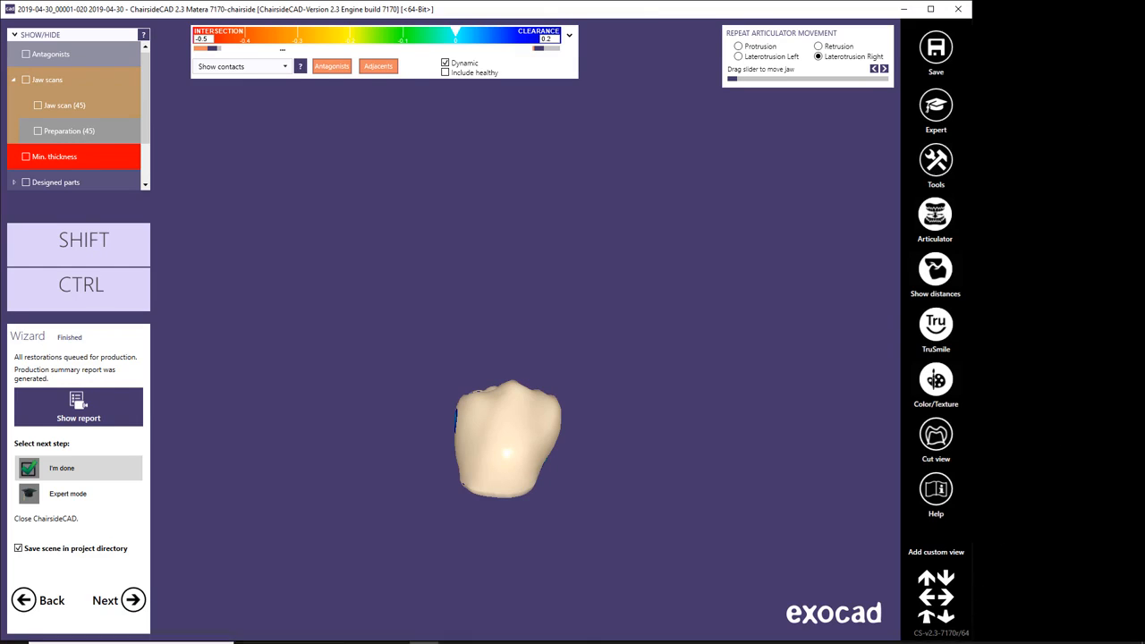
{"action": "left_click", "coordinate": [941, 633]}
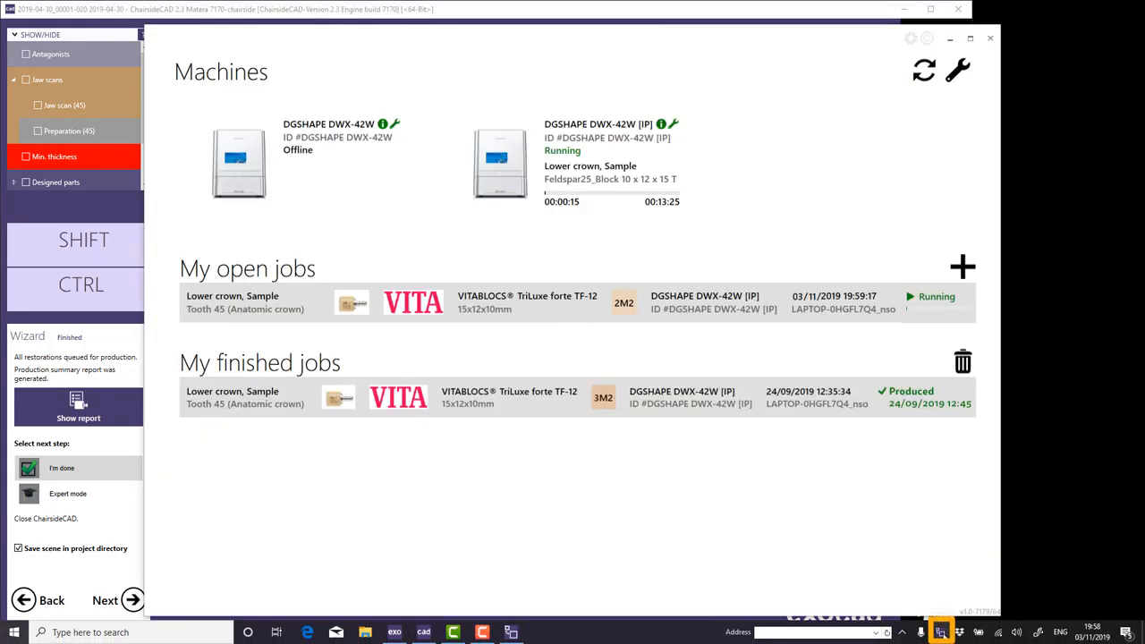